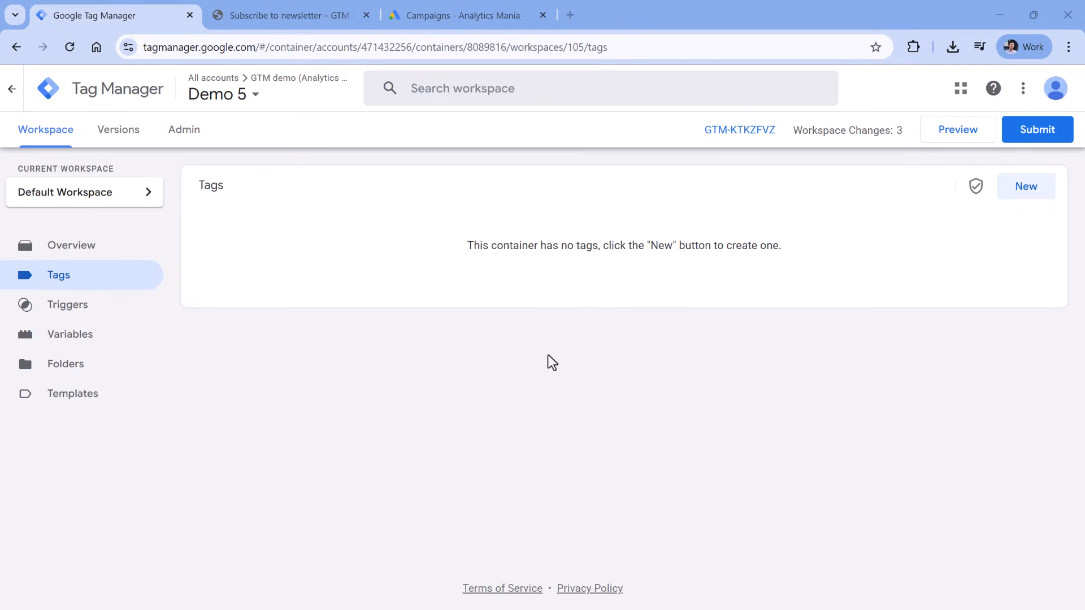
- Check the newsletter demo page and the container's installation snippet, then close the installation instructions
key(ctrl+Tab)
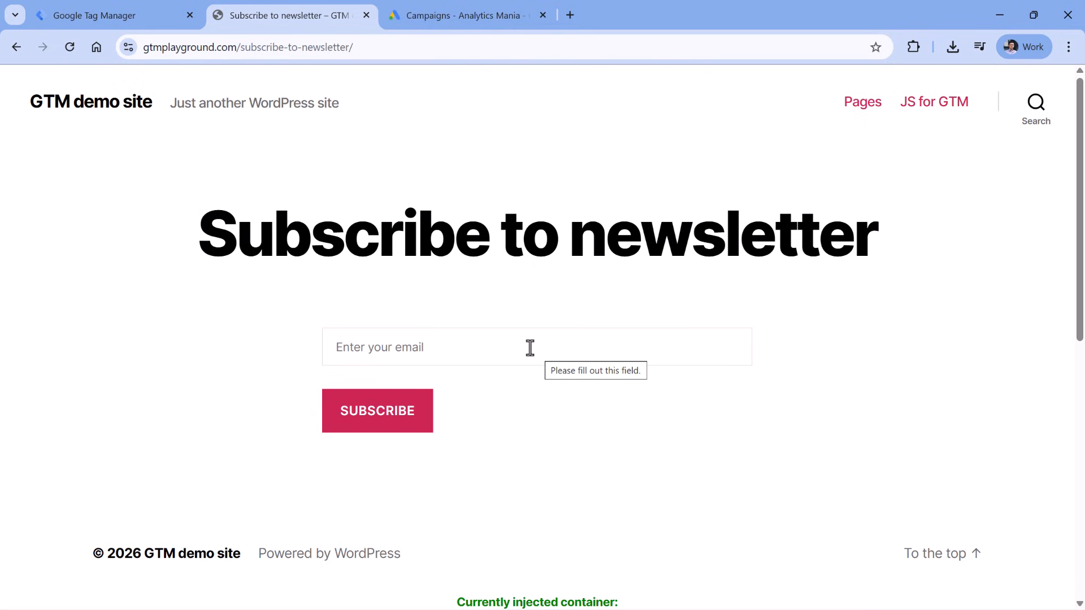
click(103, 15)
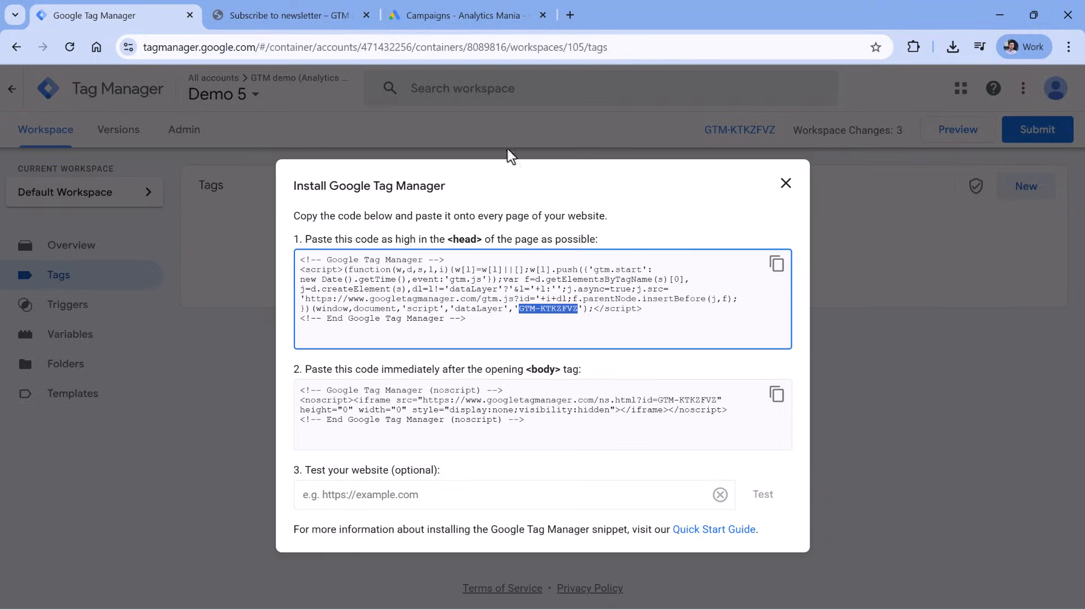
click(784, 186)
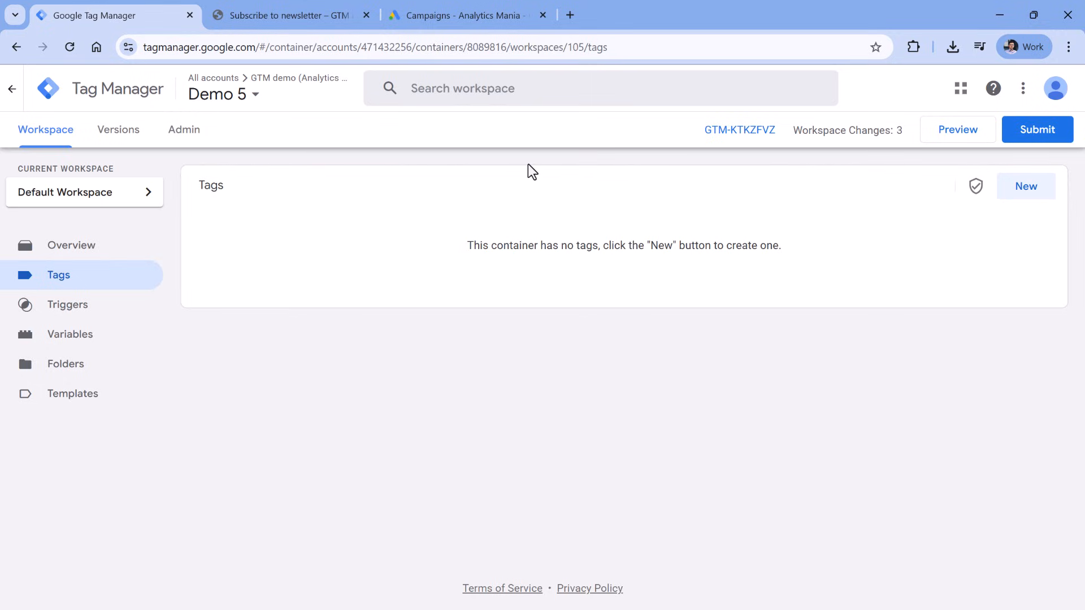
click(311, 12)
key(ctrl+shift+Tab)
click(958, 131)
click(401, 20)
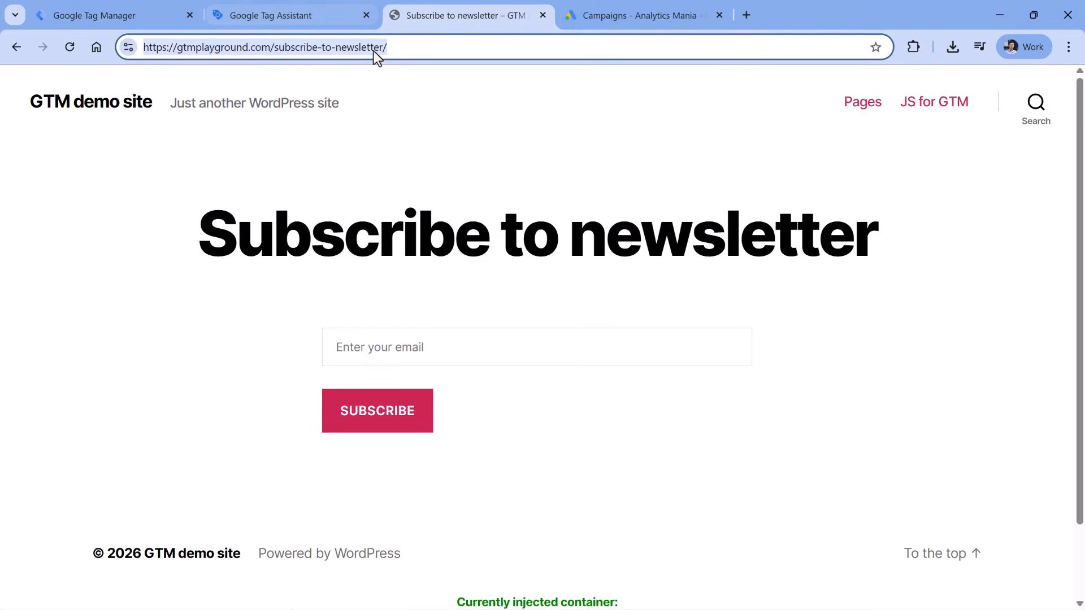
click(374, 53)
key(ctrl+c)
click(287, 18)
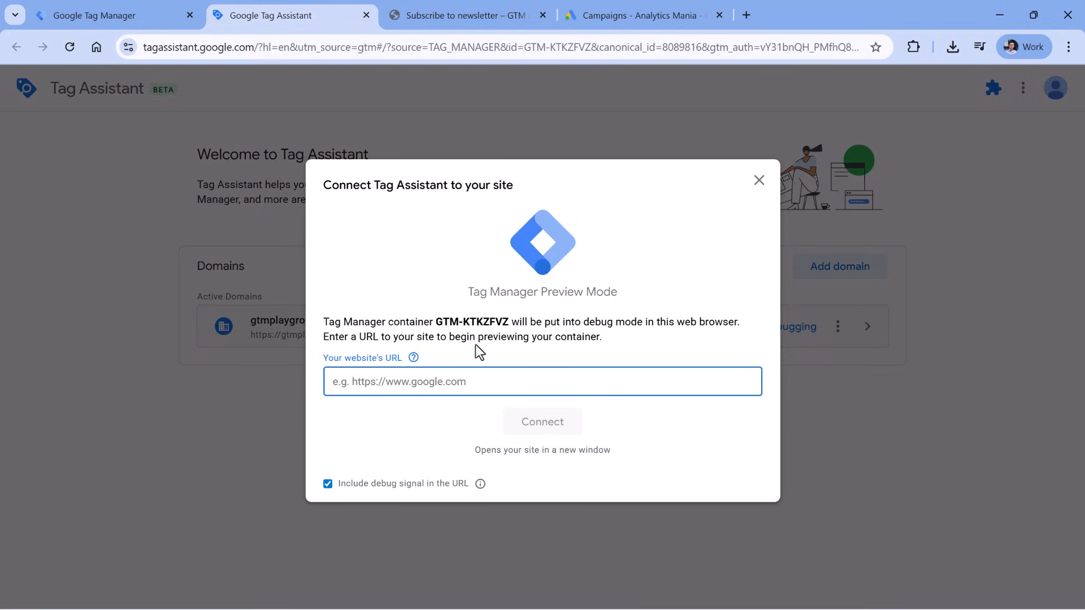
key(ctrl+v)
click(542, 421)
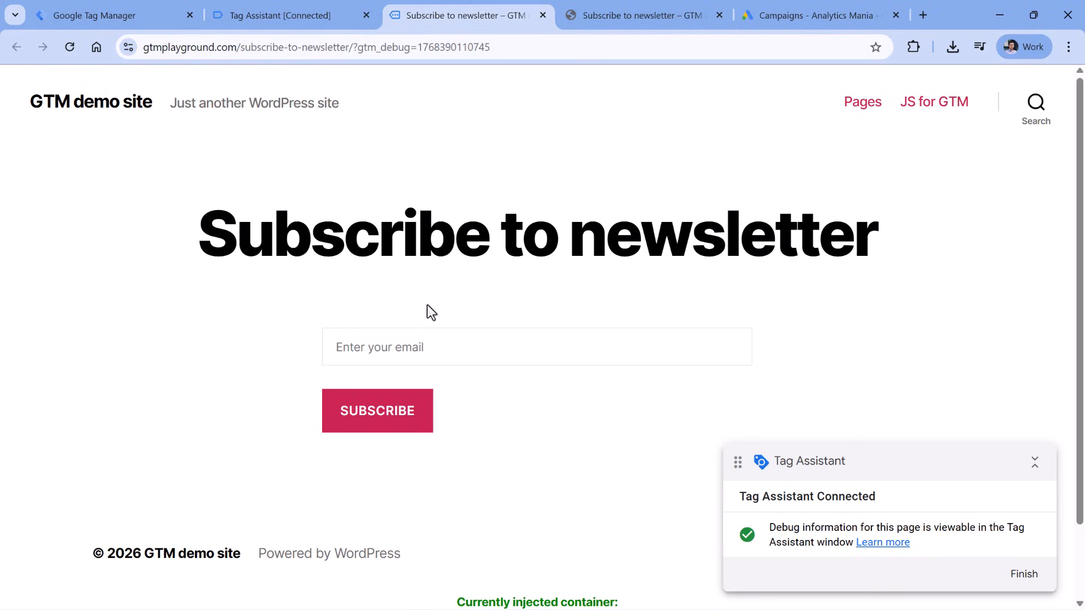
- Submit the newsletter form with a sample e-mail address and close the duplicate newsletter page
click(443, 357)
key(ctrl+v)
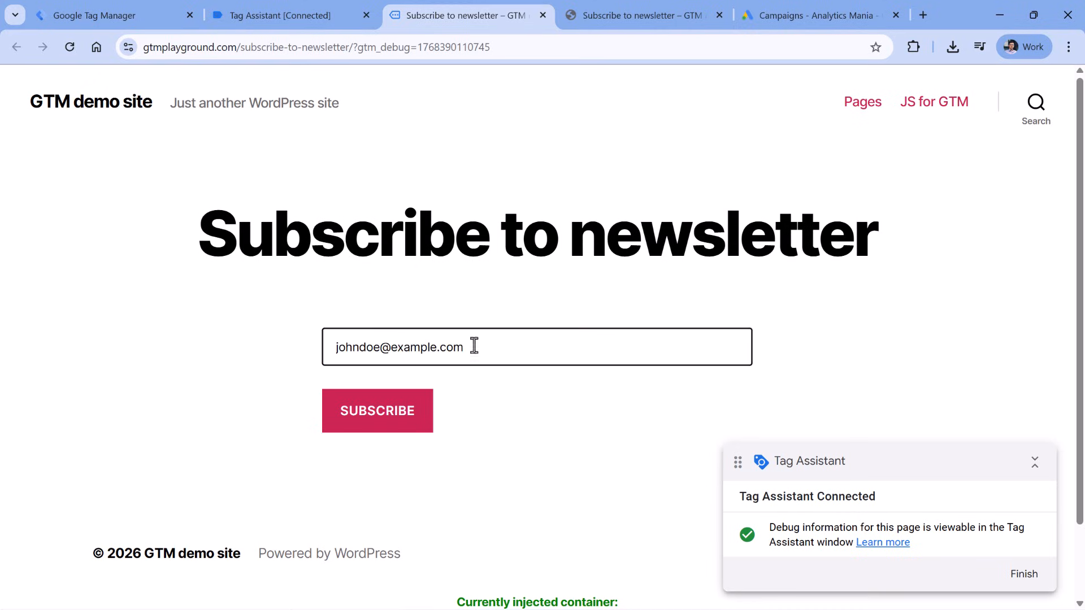
click(396, 411)
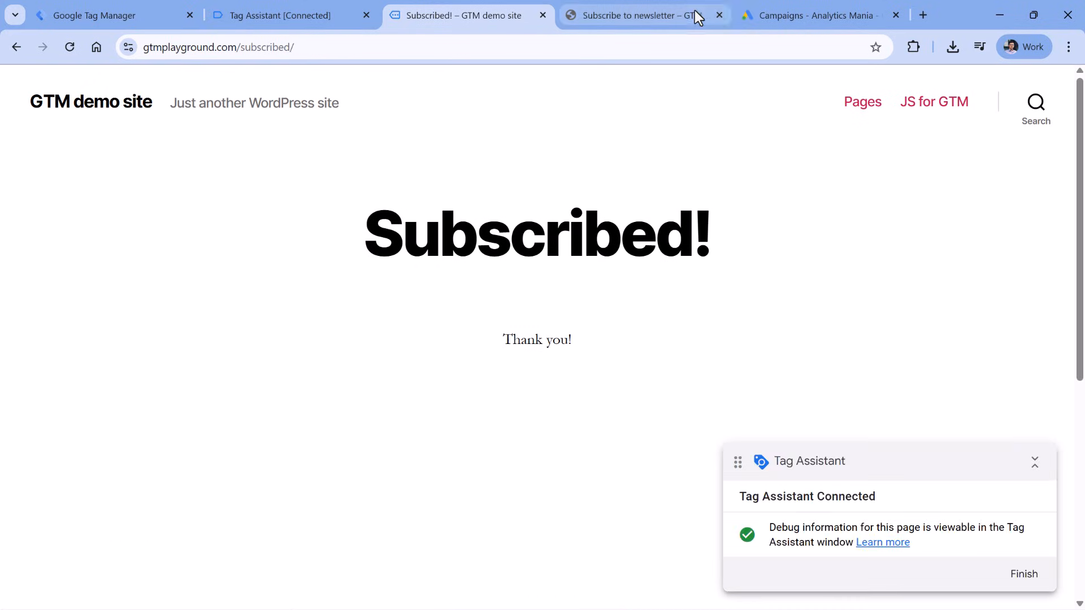
click(718, 16)
- Examine the event name and email parameter in the "subscribed" event's data layer push in Tag Assistant
click(271, 13)
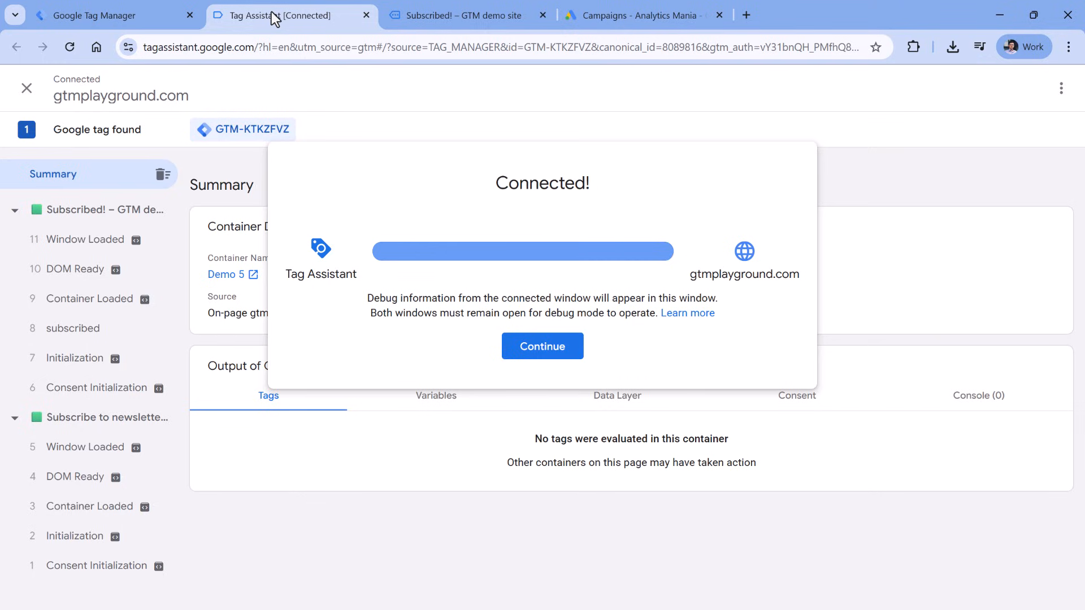
click(543, 346)
click(79, 338)
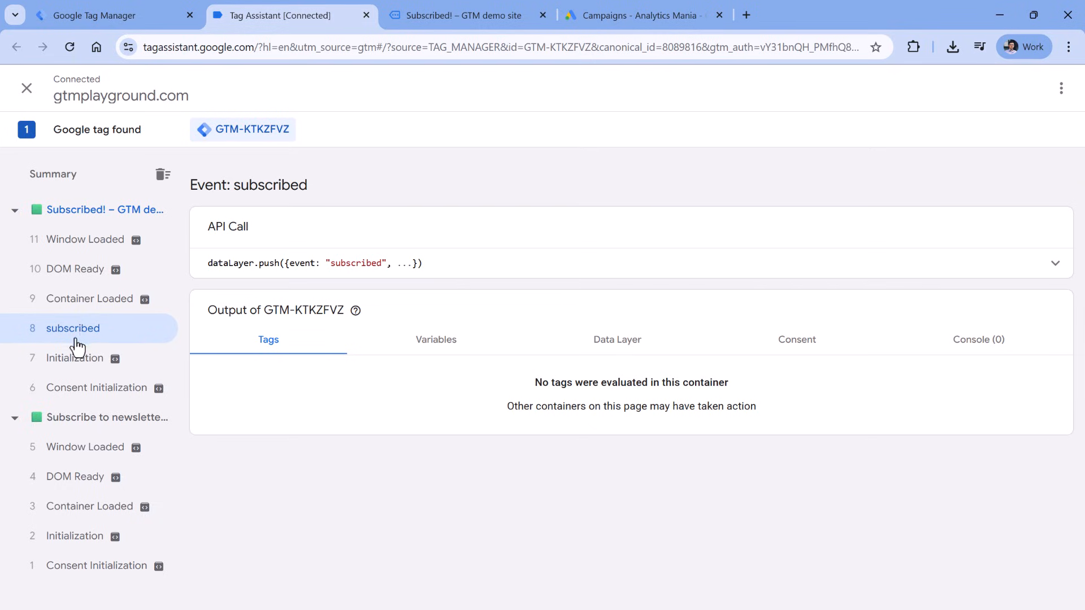
click(1034, 265)
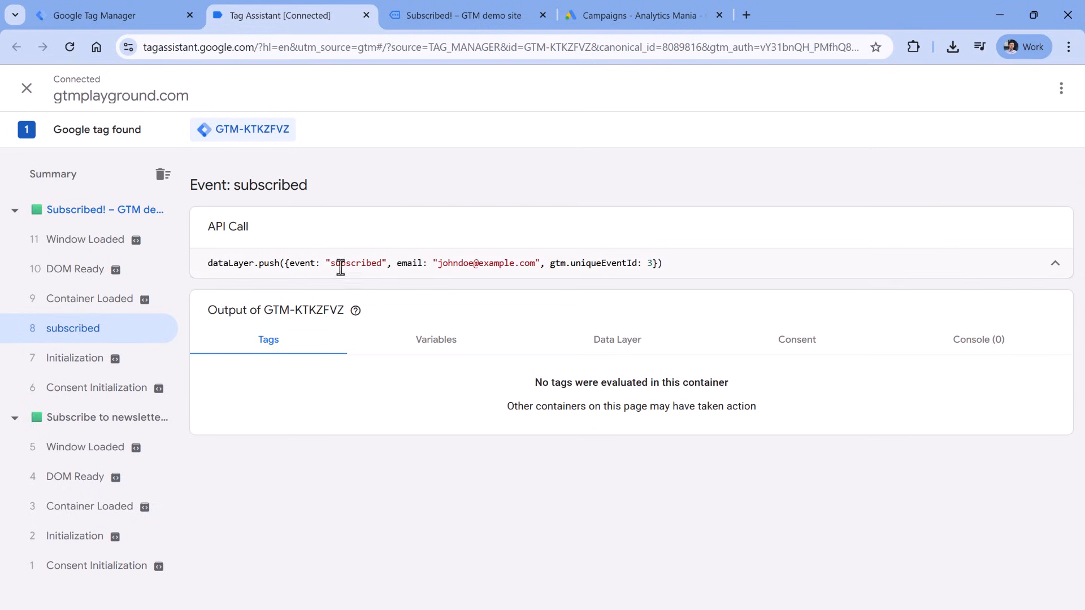
drag(291, 267, 530, 268)
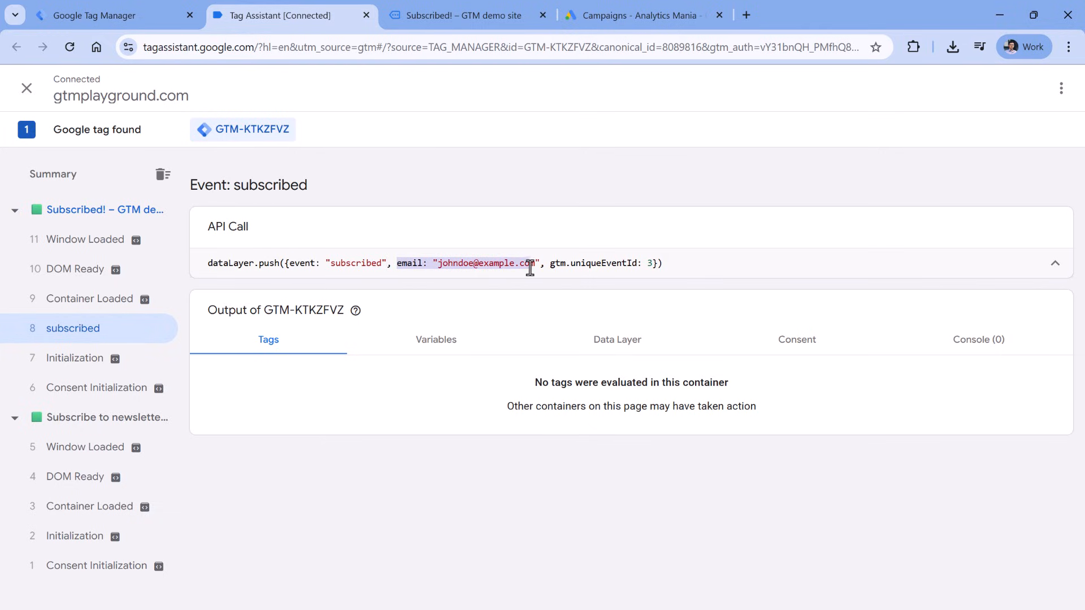
click(418, 258)
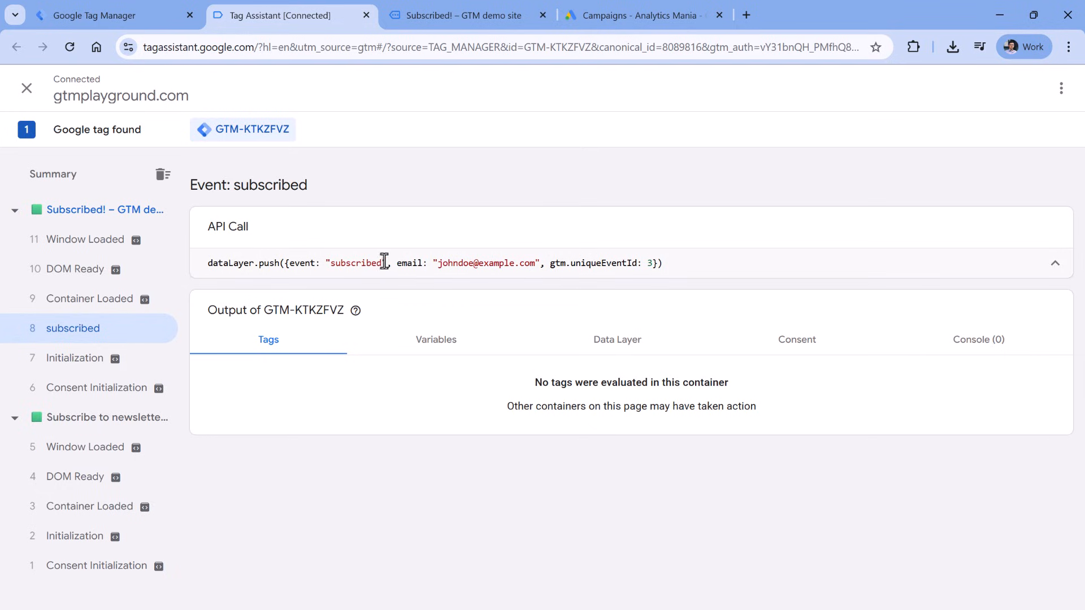
drag(387, 263, 325, 263)
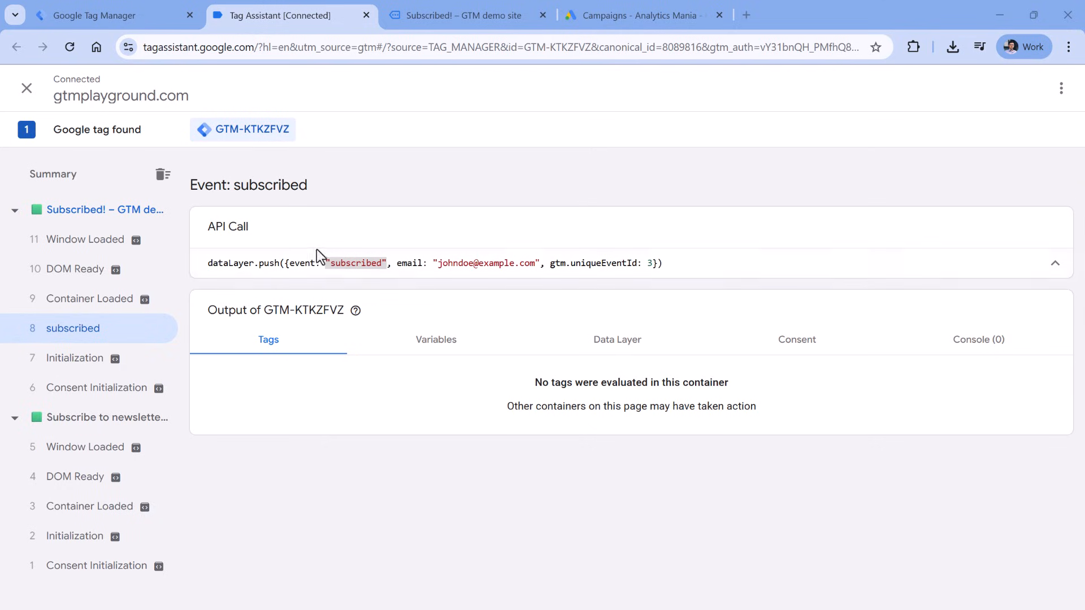
click(334, 263)
drag(286, 264, 380, 263)
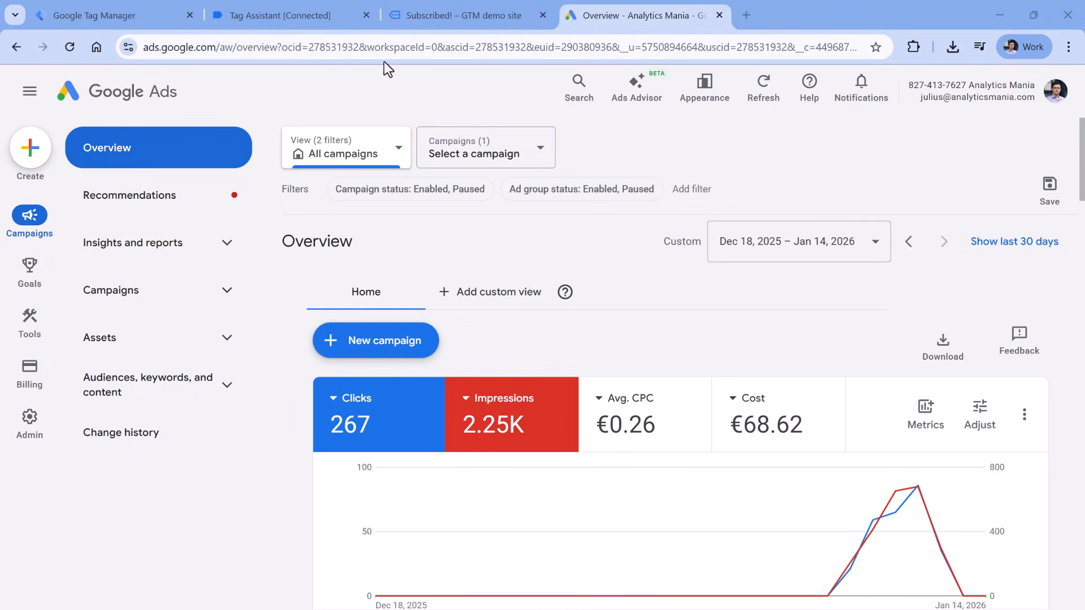
- Switch to Google Ads, open the conversions summary under Goals, and start creating a conversion action
click(81, 15)
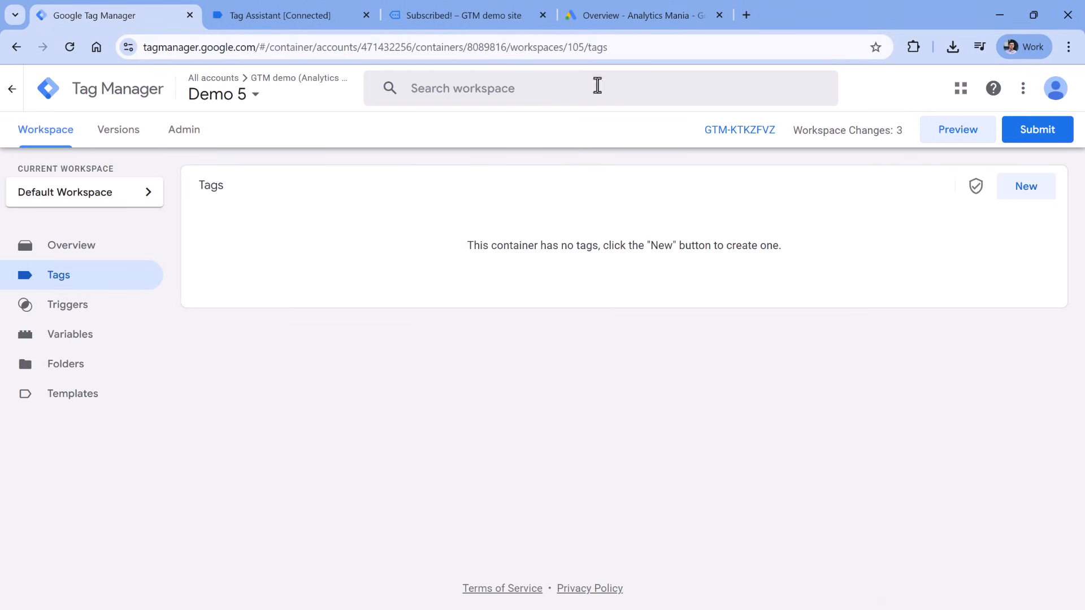
click(641, 13)
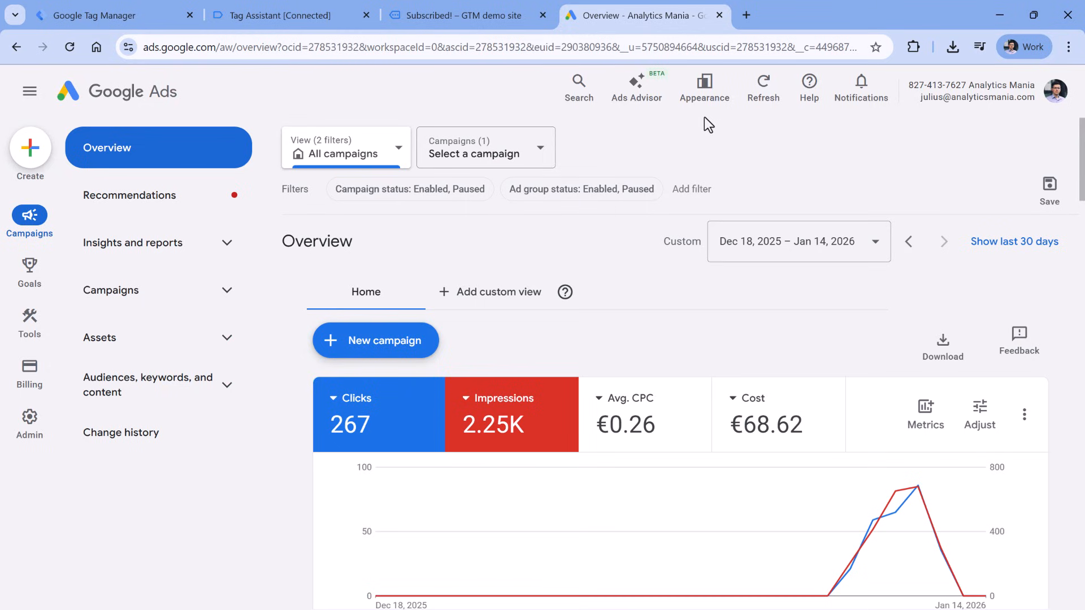
mouse_move(28, 279)
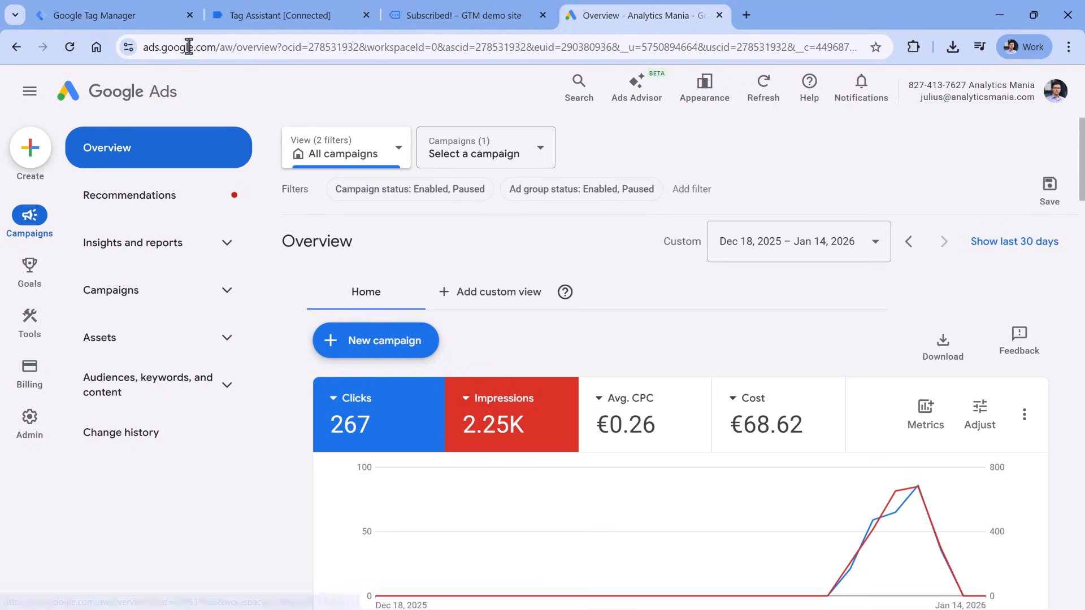
click(29, 282)
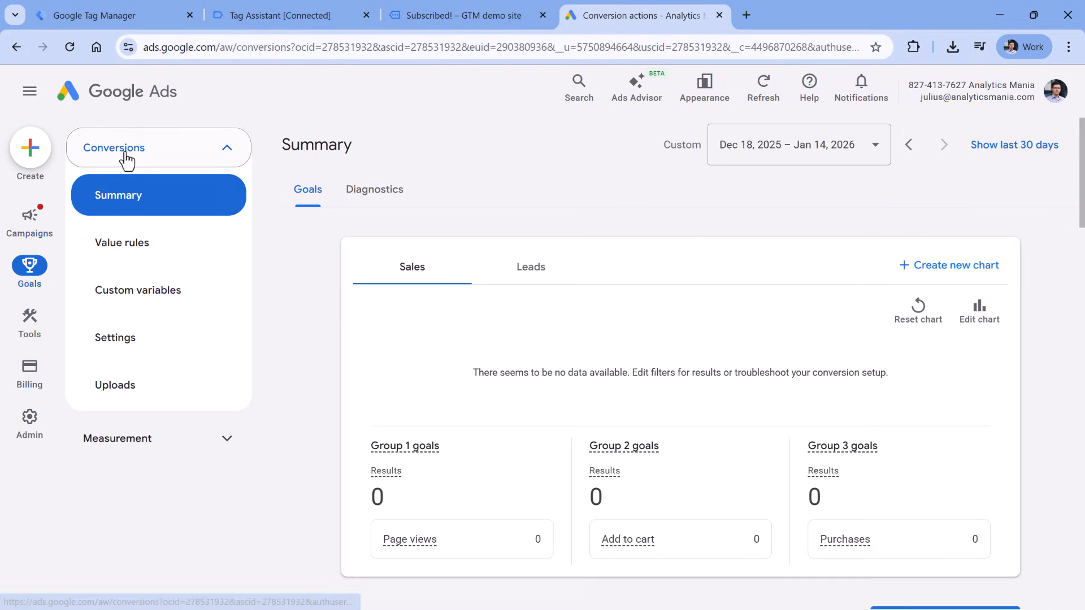
scroll(657, 195, down, 3)
scroll(650, 221, down, 1)
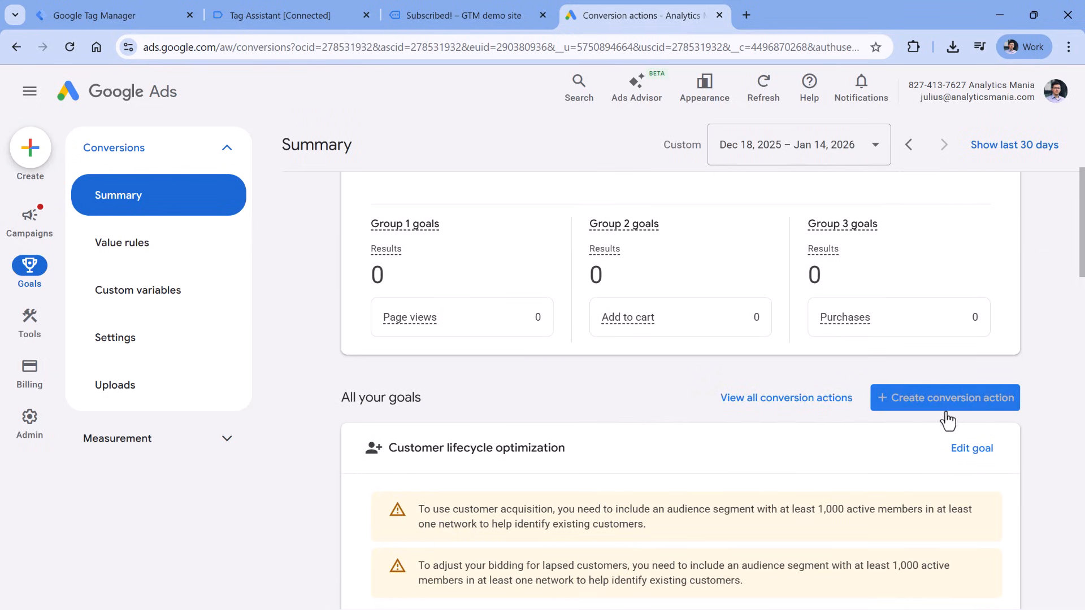
scroll(941, 395, up, 3)
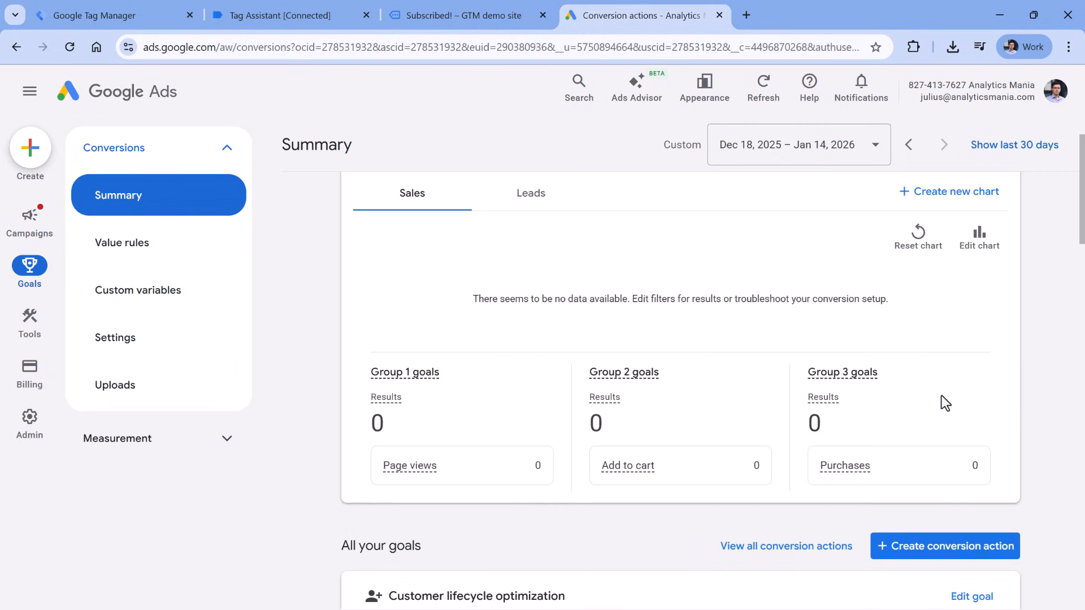
scroll(791, 356, down, 3)
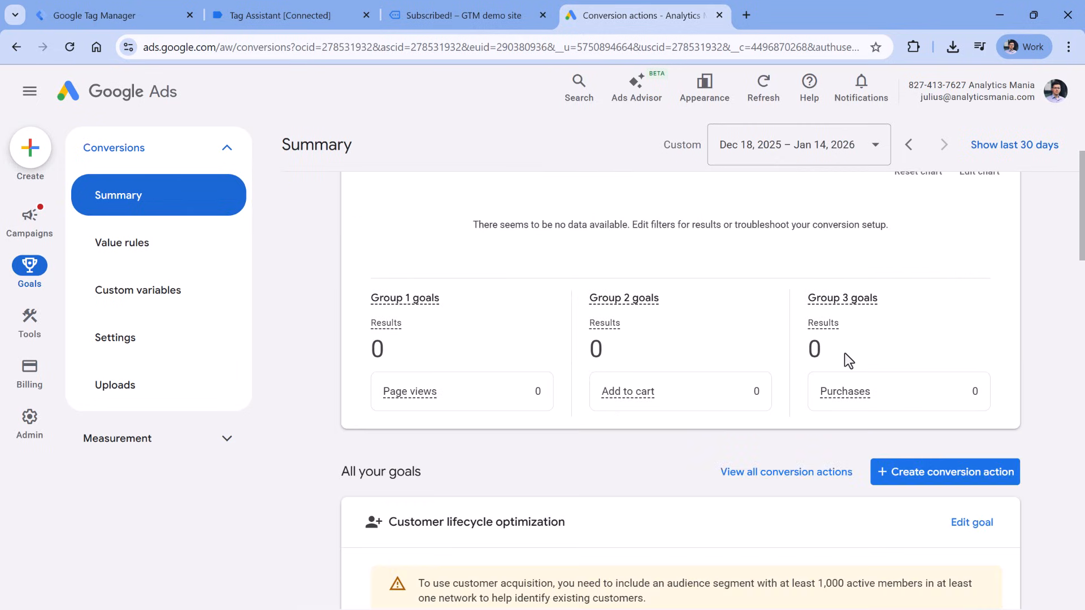
scroll(916, 368, down, 1)
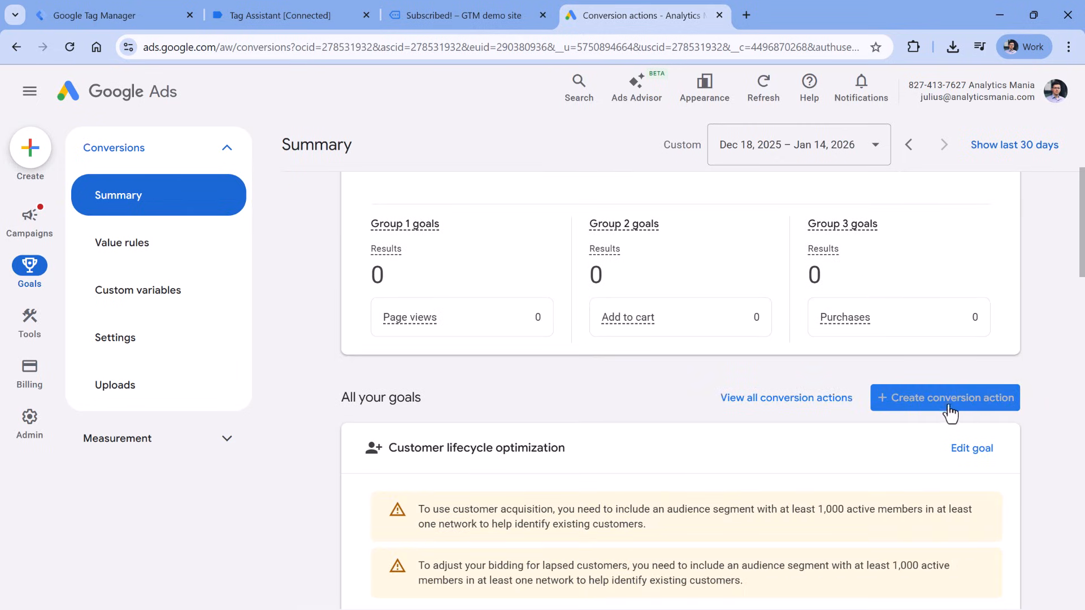
click(947, 411)
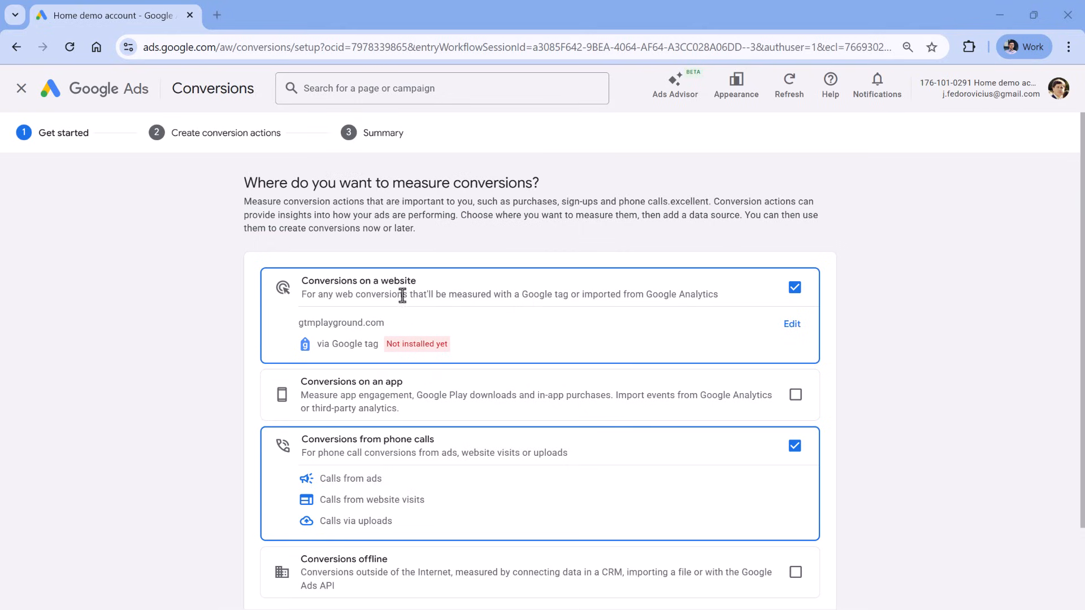
- Exclude conversions from phone calls, keep conversions on a website, and continue to the conversion categories
drag(387, 344, 425, 350)
click(459, 349)
click(795, 446)
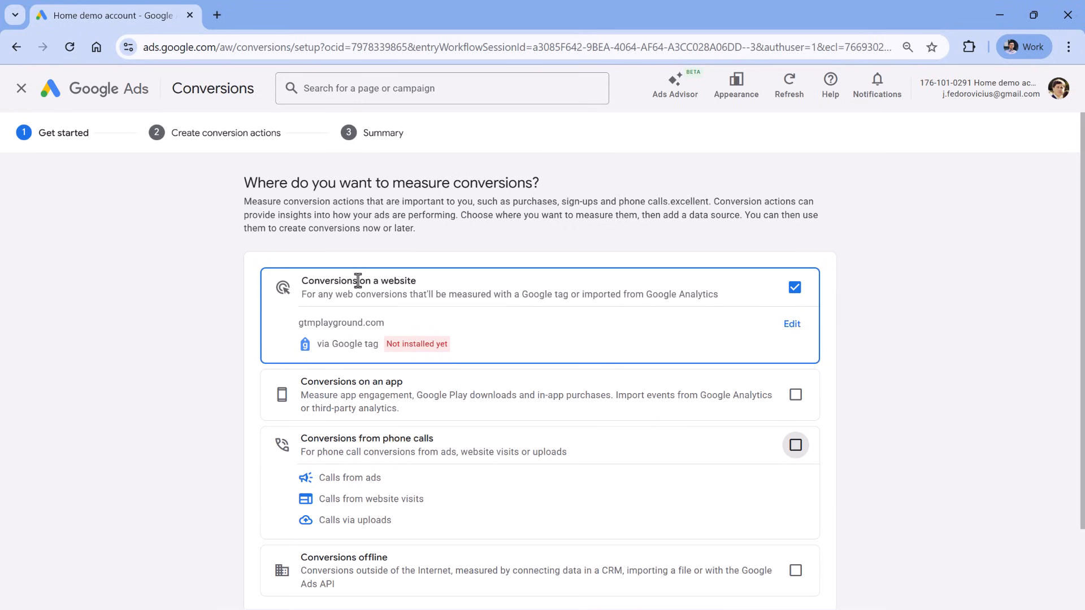
scroll(357, 281, down, 2)
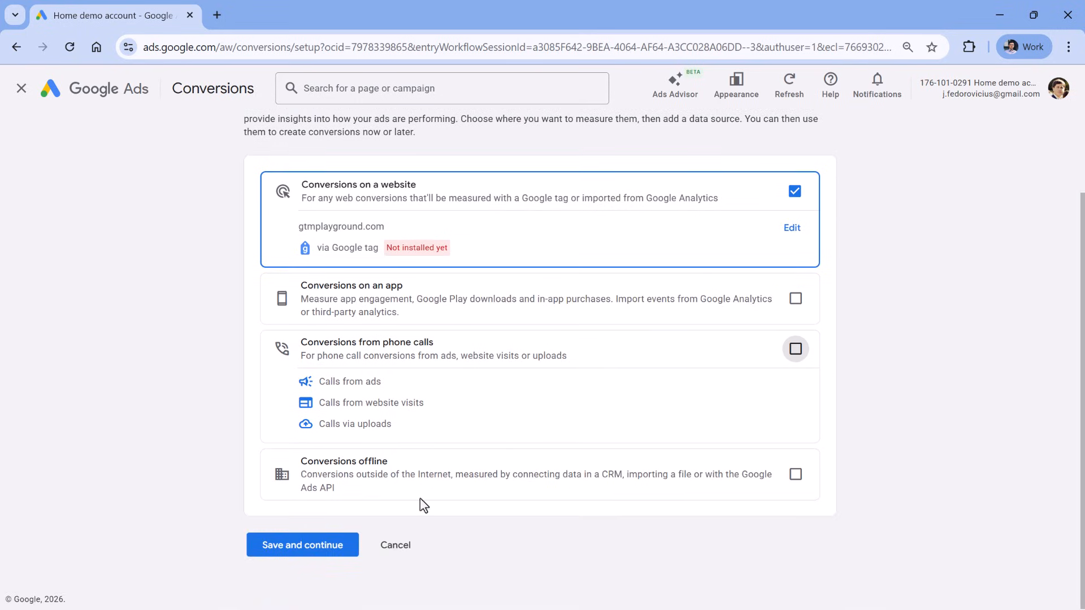
click(303, 545)
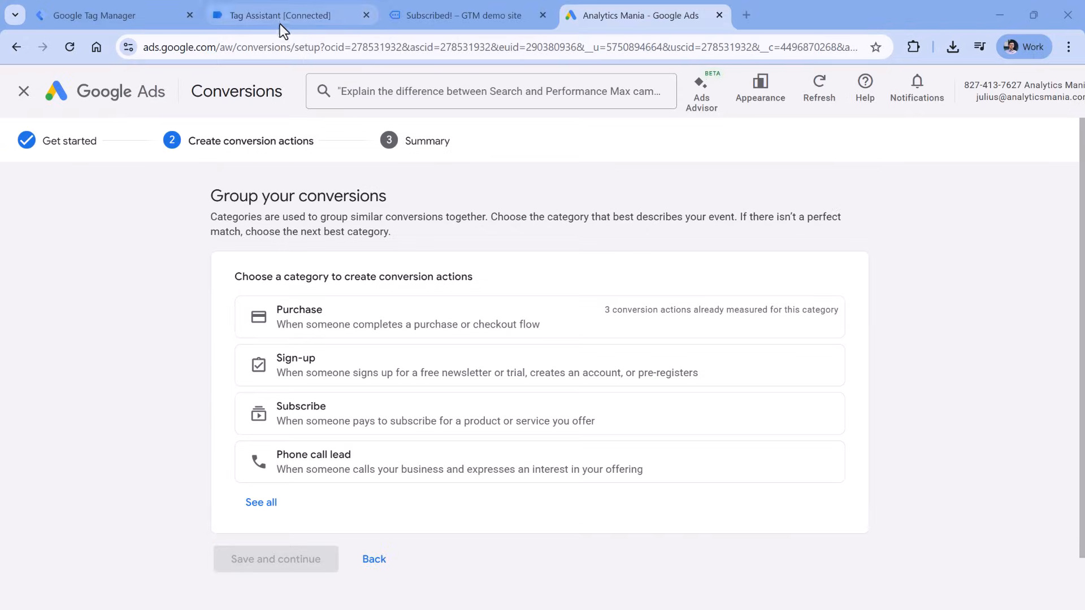
- Review the subscription thank-you page, show all conversion categories, and choose Subscribe
click(445, 15)
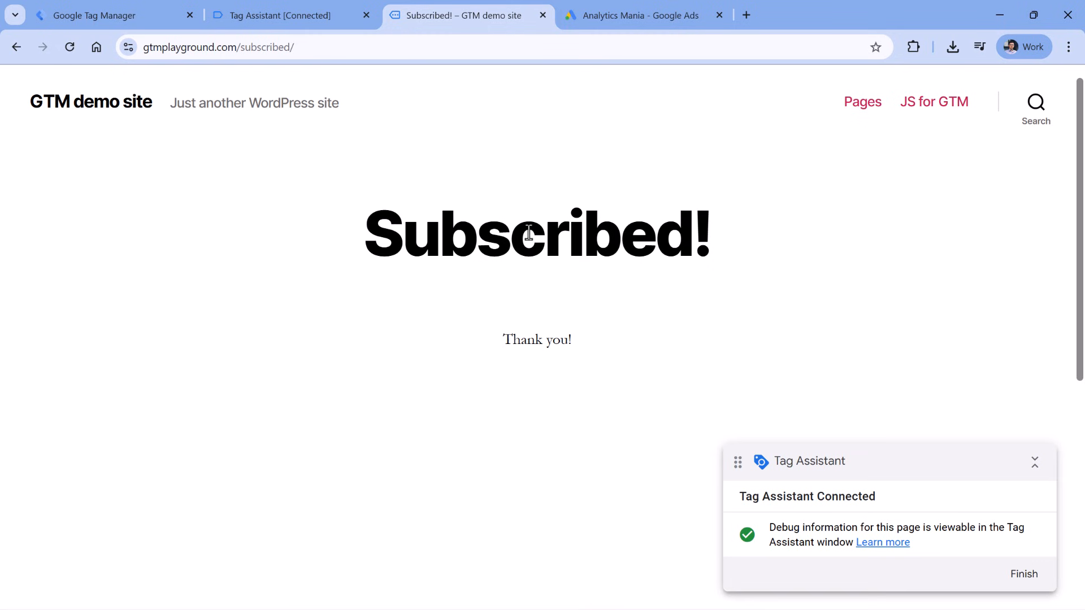
click(626, 17)
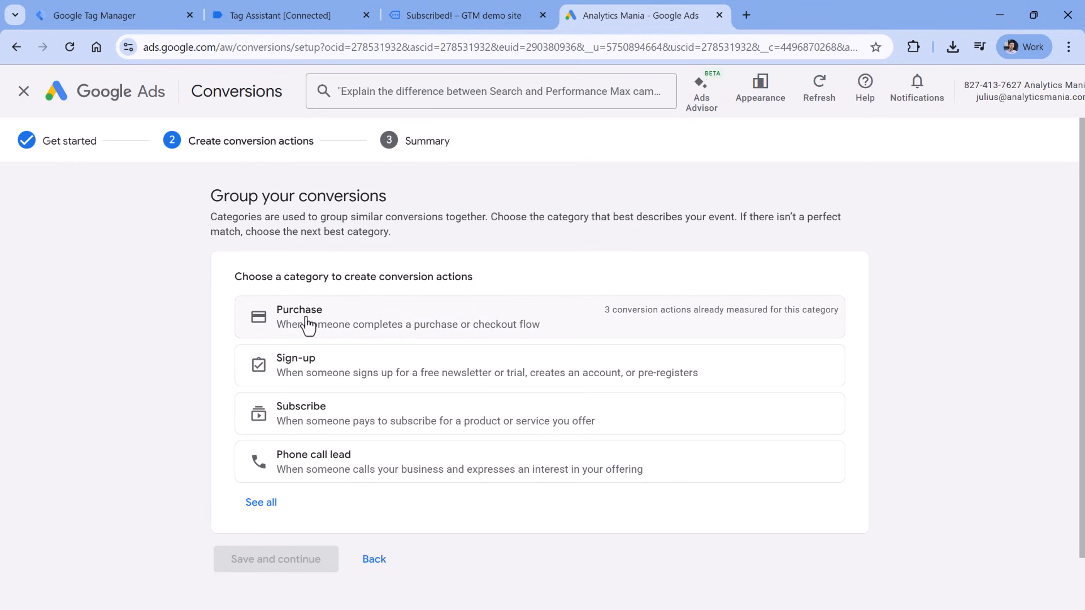
click(261, 504)
scroll(253, 370, down, 4)
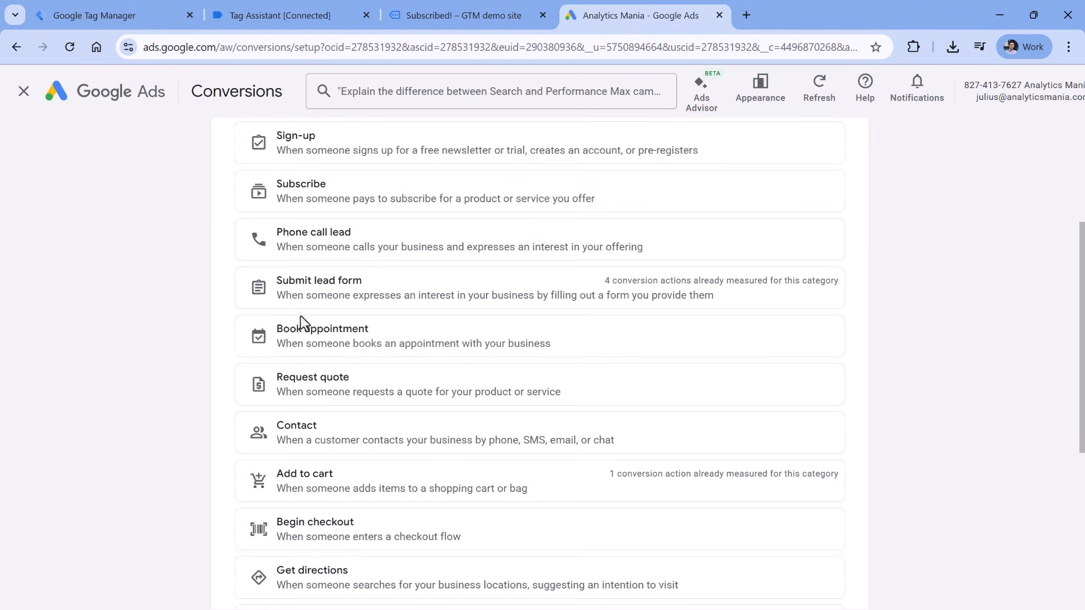
scroll(301, 322, up, 4)
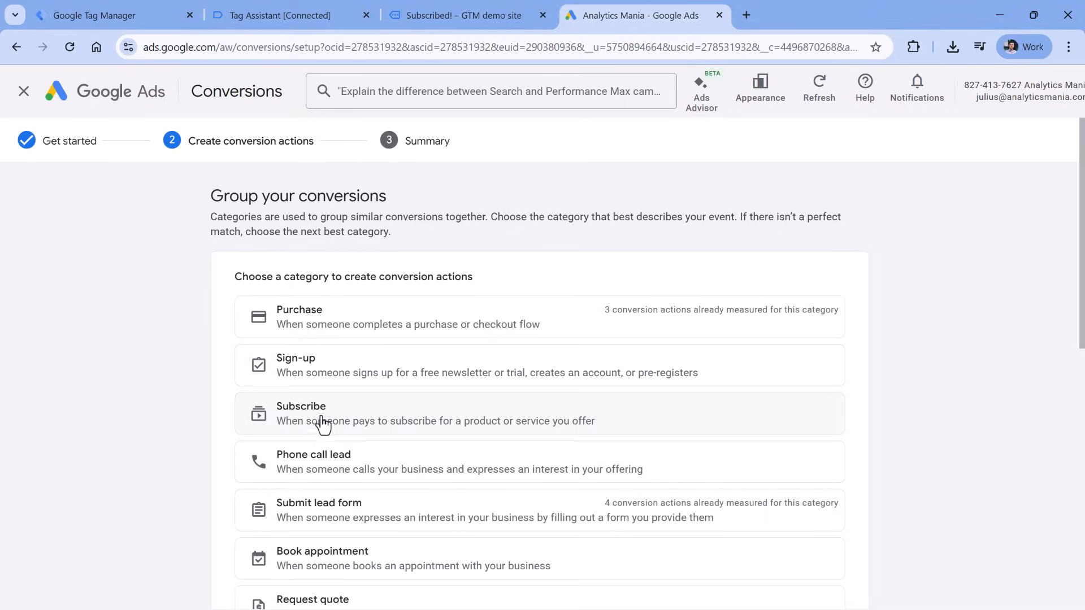
click(315, 421)
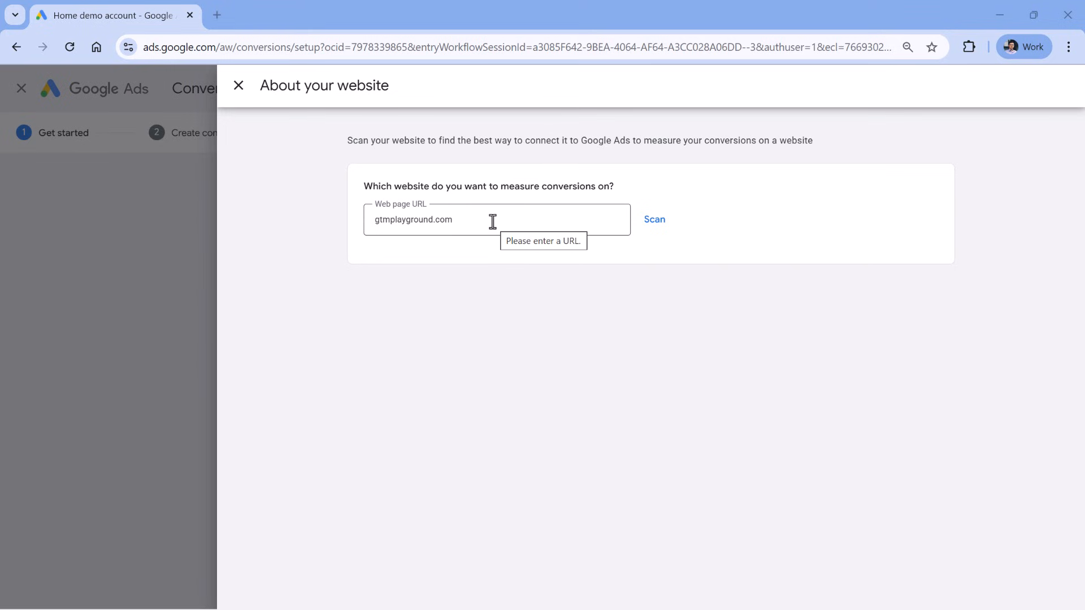
- Scan gtmplayground.com for conversion data sources and confirm the Google tag as the source
drag(473, 225, 351, 242)
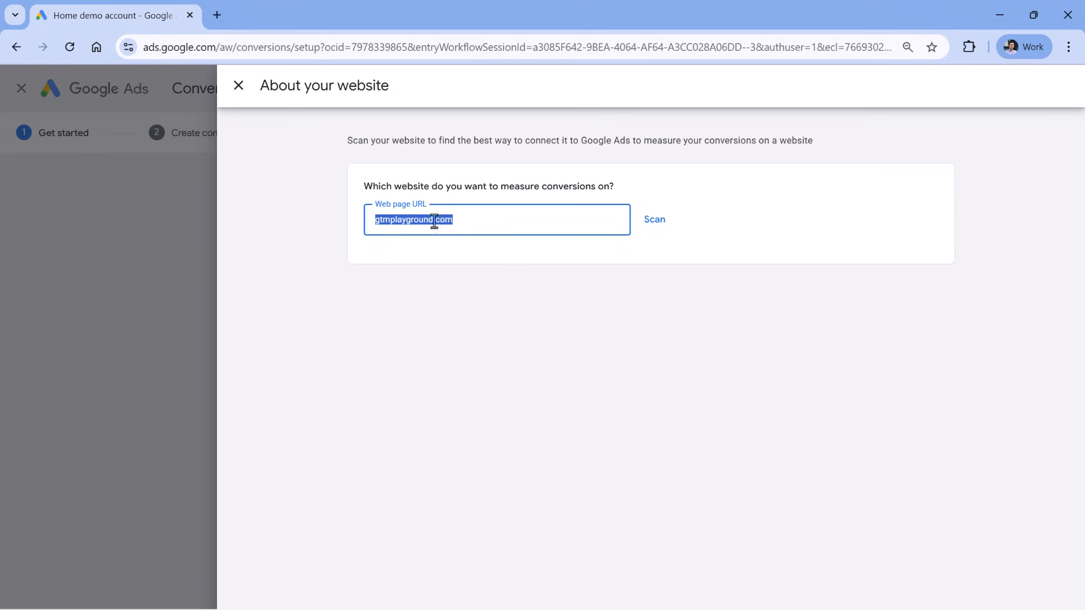
click(653, 223)
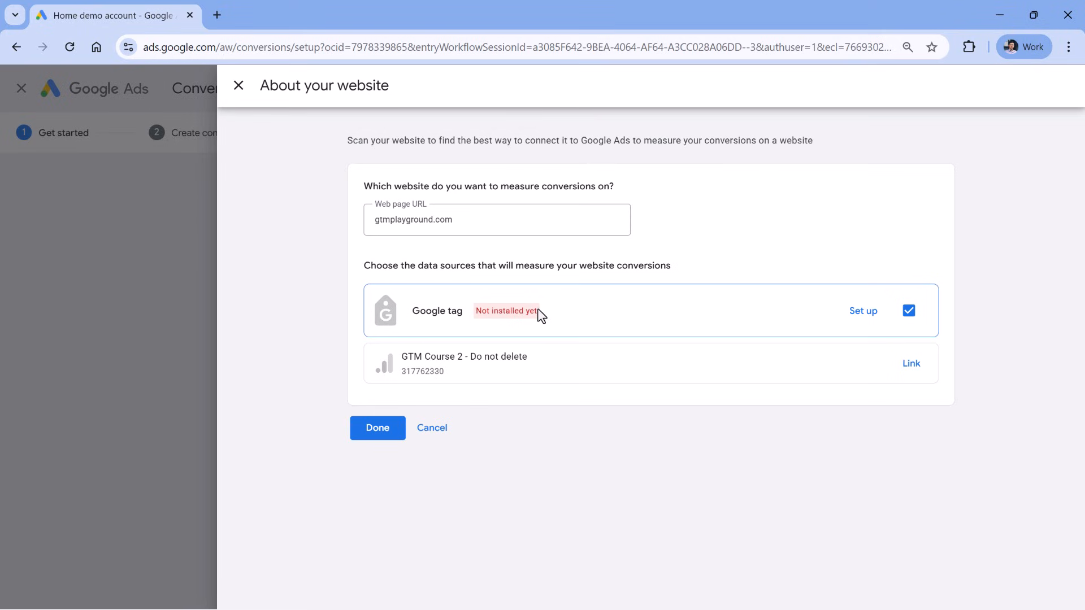
click(379, 434)
scroll(513, 380, down, 3)
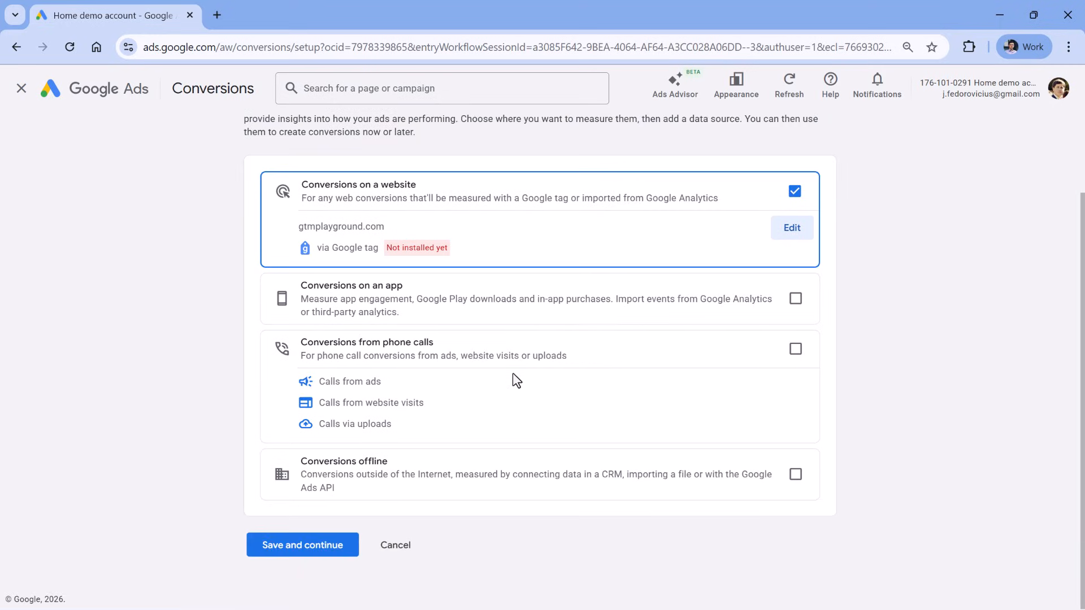
click(300, 548)
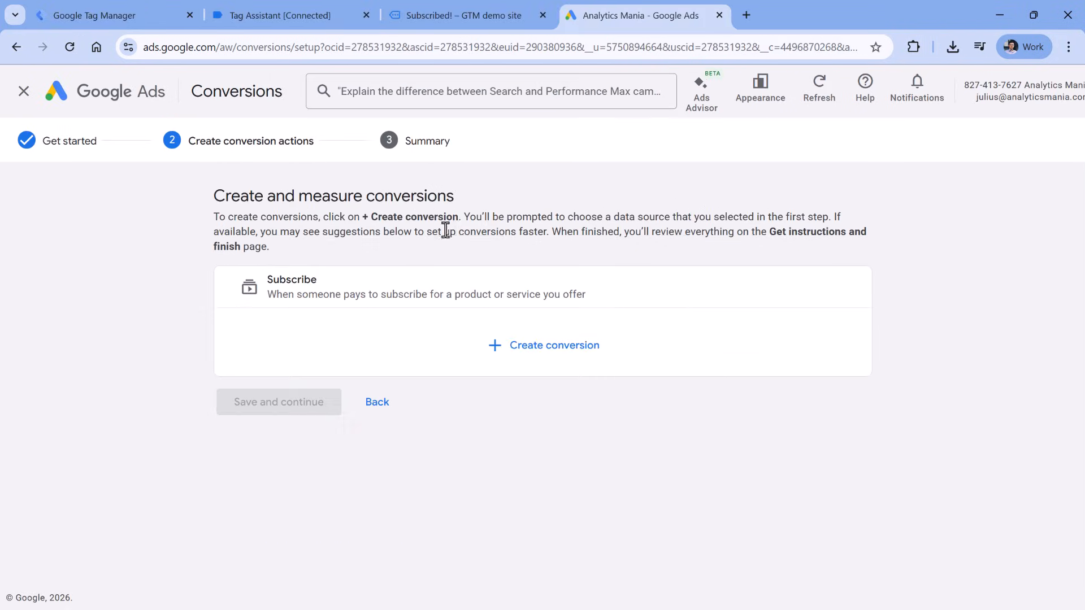
click(535, 355)
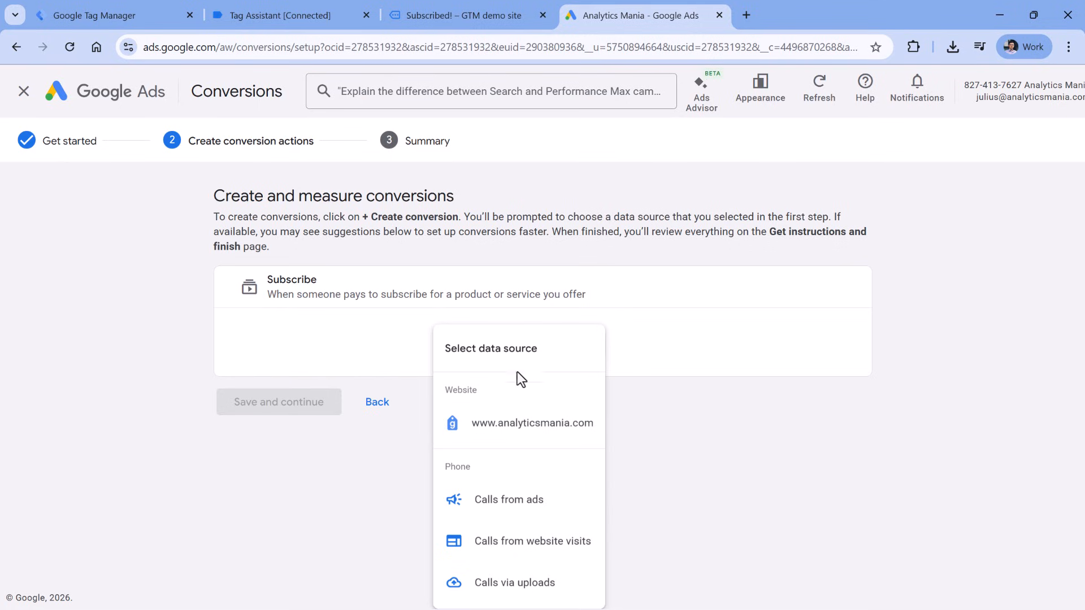
double_click(453, 391)
click(520, 430)
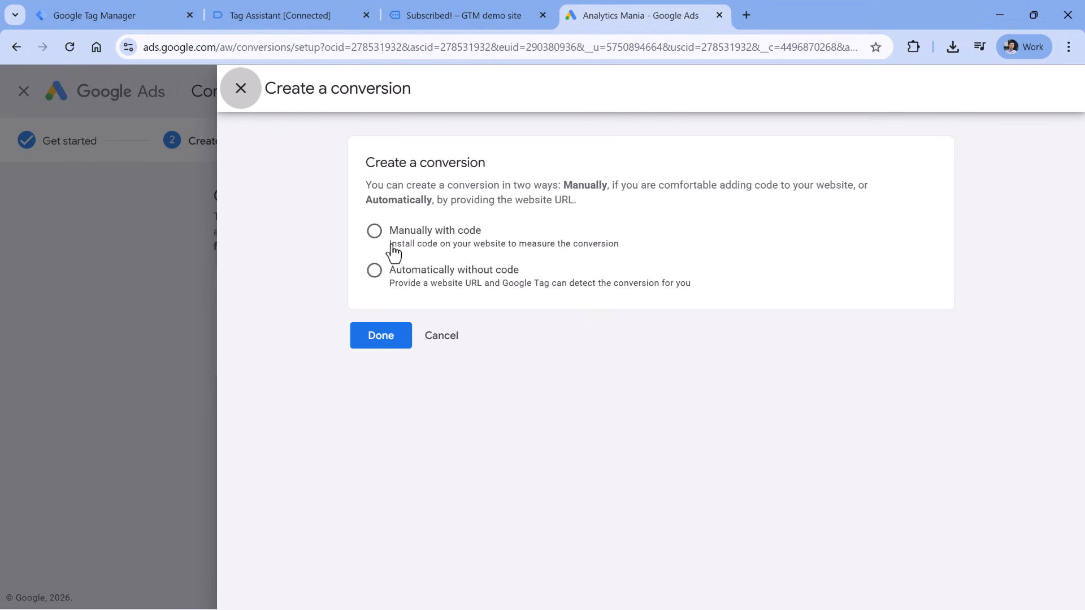
click(375, 232)
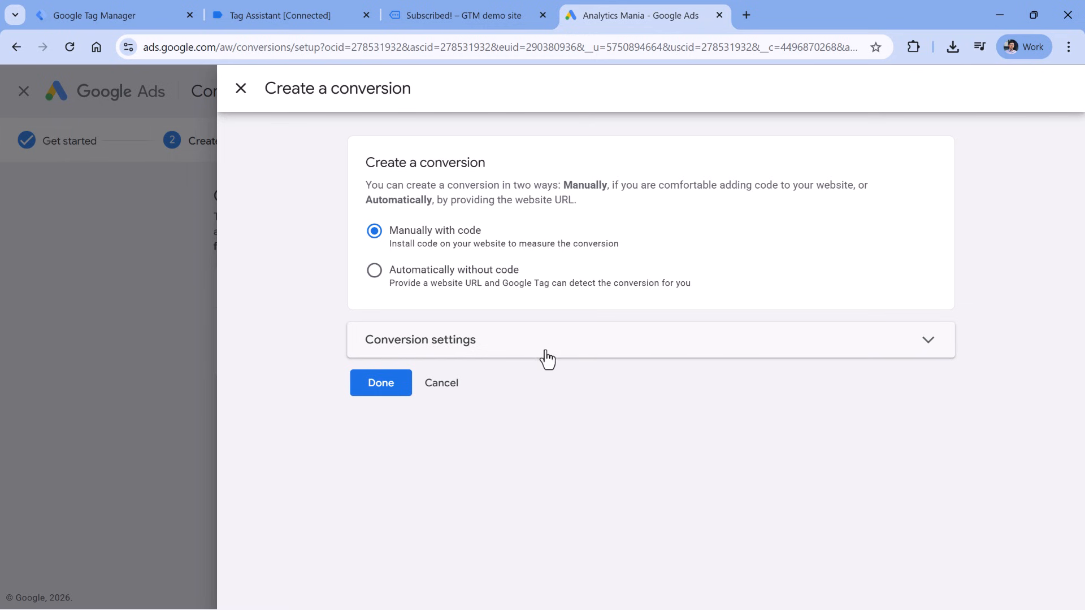
- Expand the conversion settings and review the action optimization and the conversion name
click(930, 347)
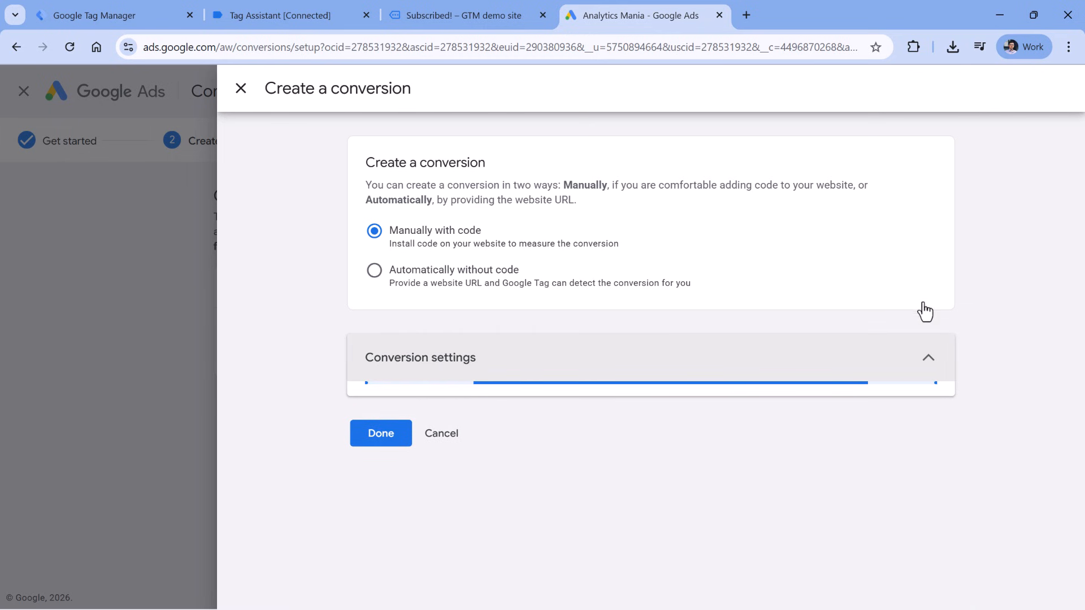
scroll(938, 233, down, 1)
scroll(947, 206, down, 2)
scroll(948, 203, up, 2)
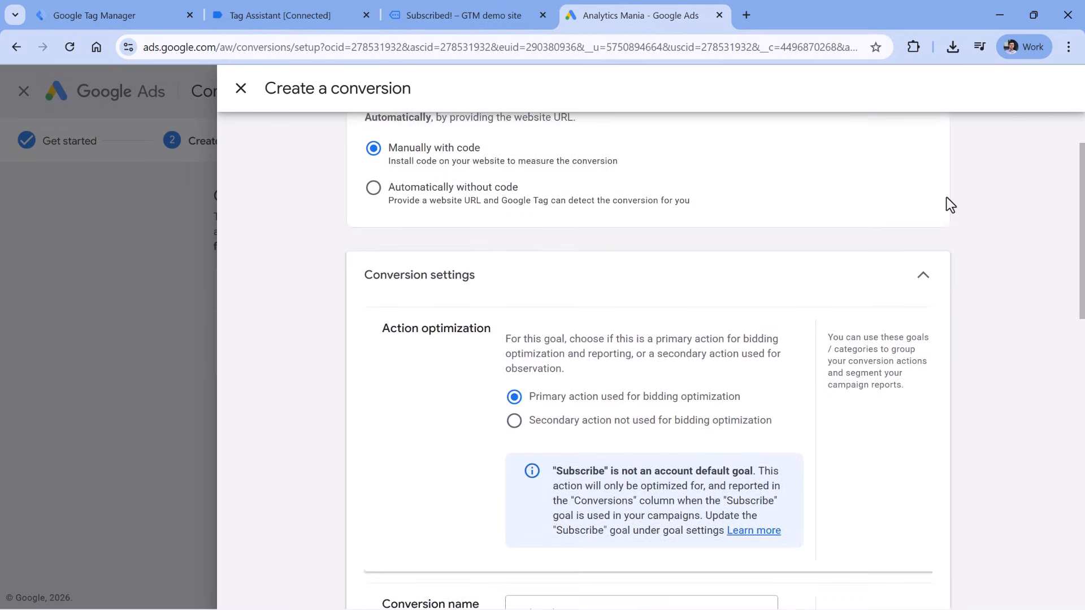
scroll(962, 204, down, 1)
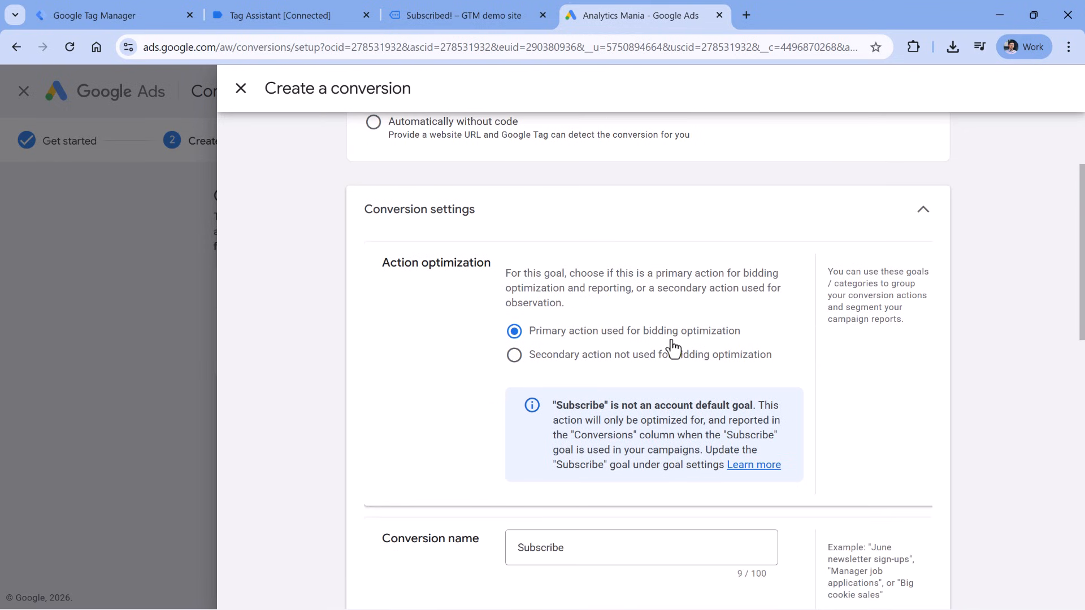
scroll(734, 333, down, 2)
scroll(734, 327, down, 3)
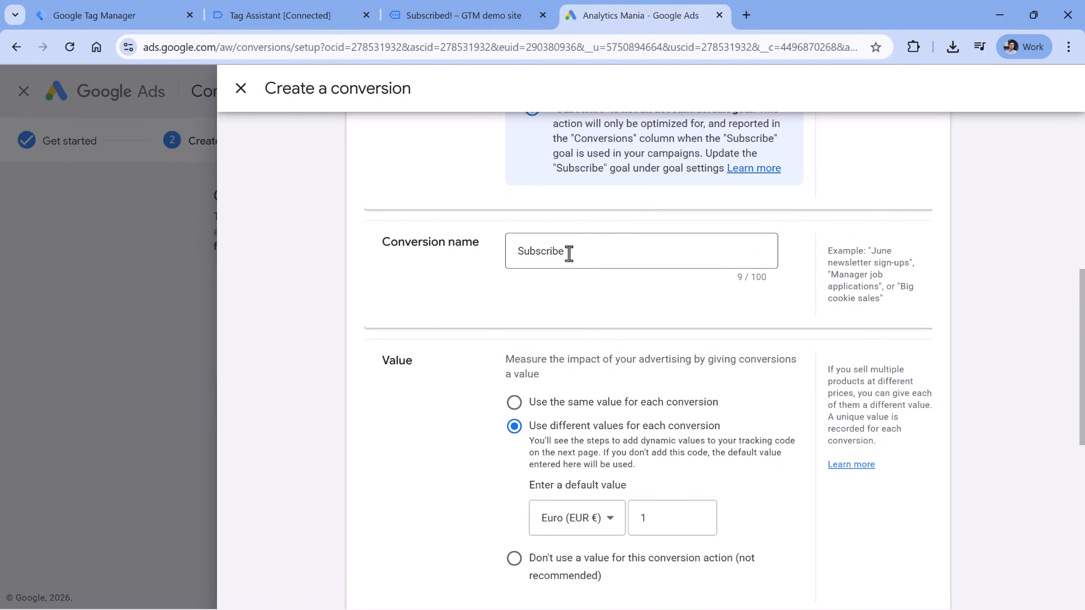
click(587, 247)
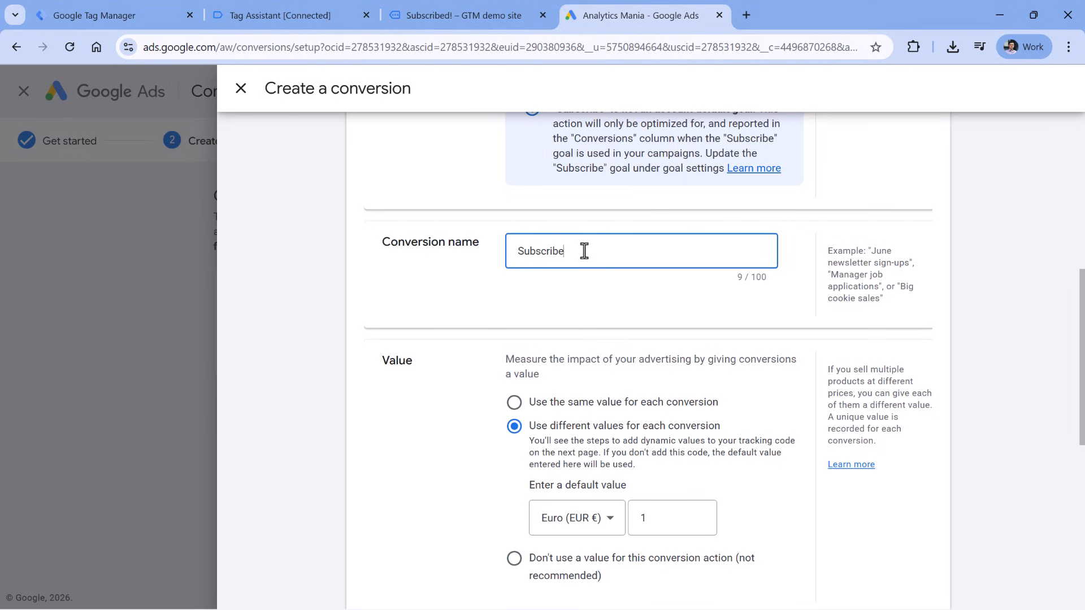
- Try using the same value for each conversion, and switch back to different values for each conversion
scroll(393, 215, down, 2)
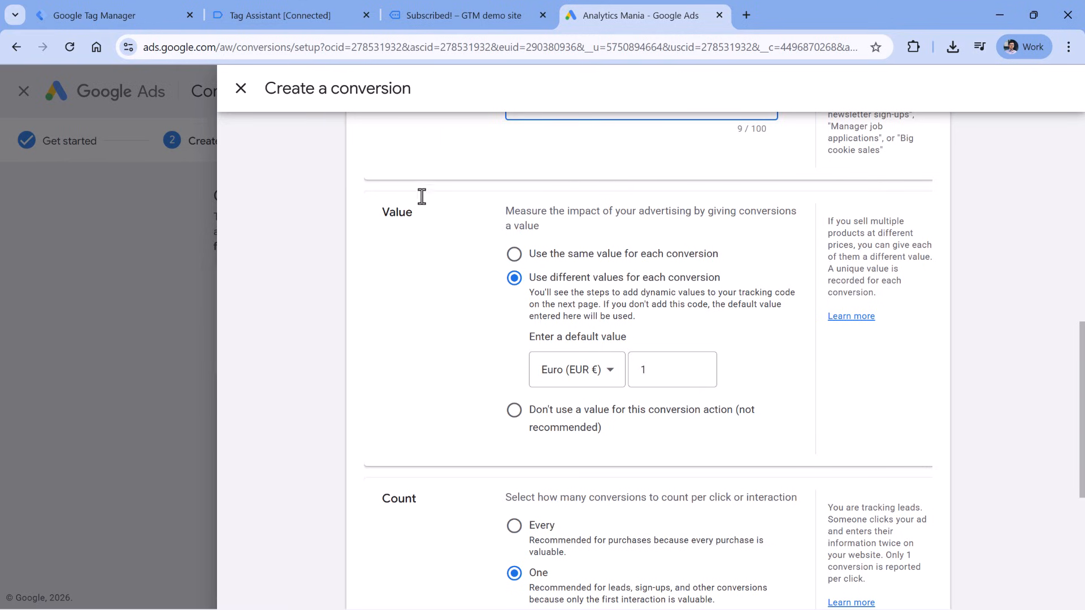
click(514, 255)
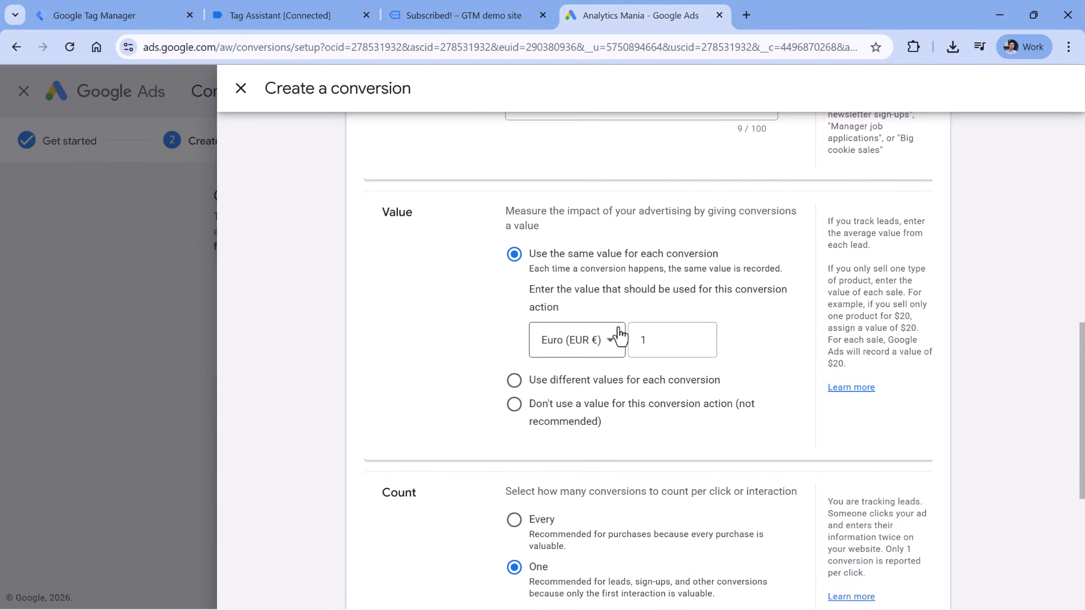
click(514, 385)
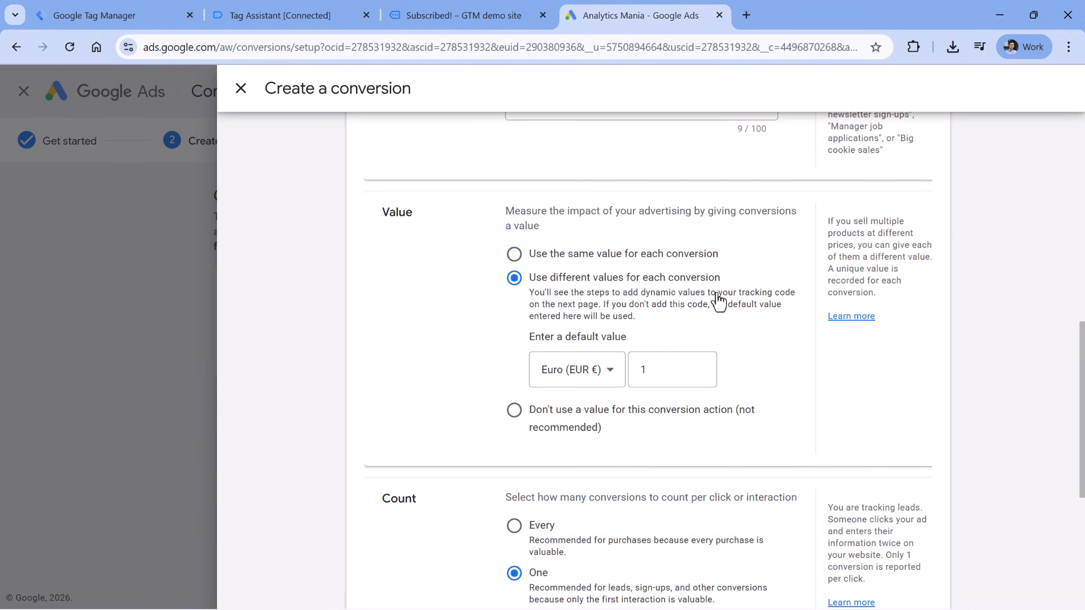
- Set the count to One conversion per interaction, and save the Subscribe conversion action
scroll(629, 256, down, 1)
scroll(632, 264, down, 2)
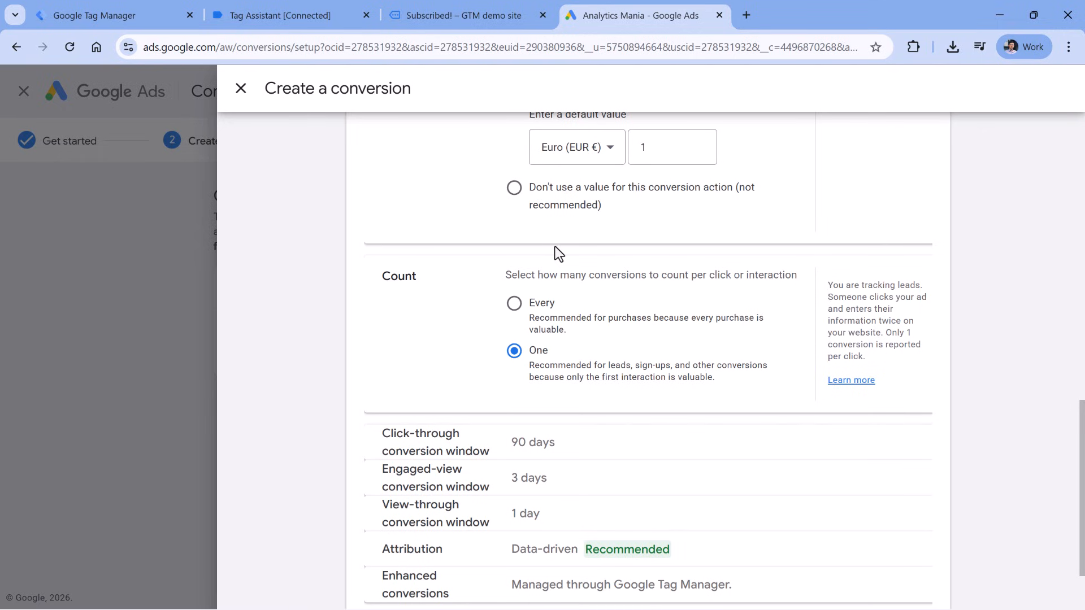
click(512, 311)
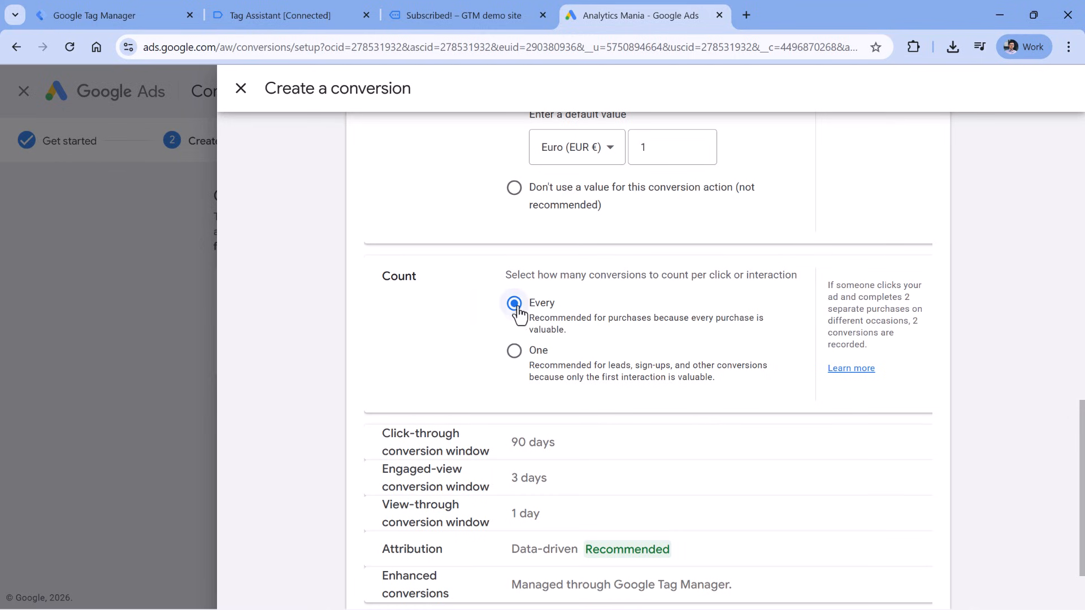
click(516, 354)
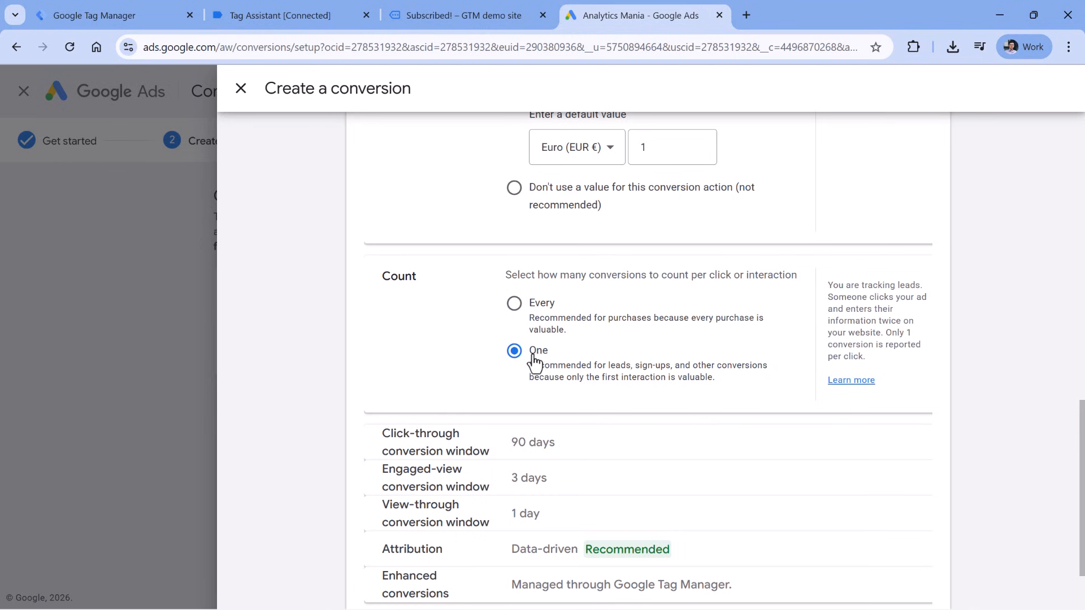
scroll(558, 355, down, 2)
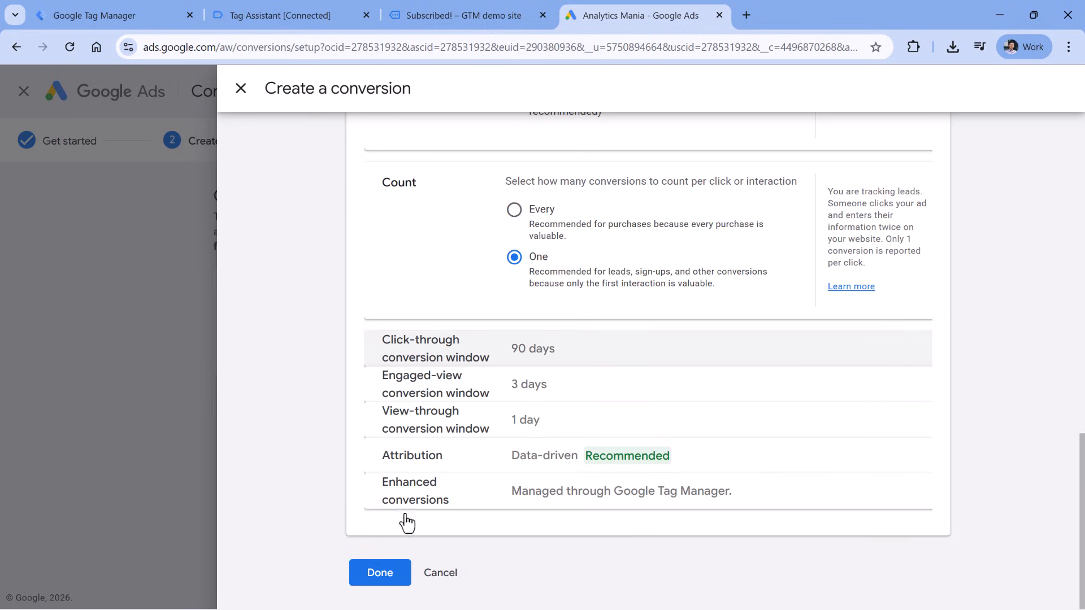
click(380, 575)
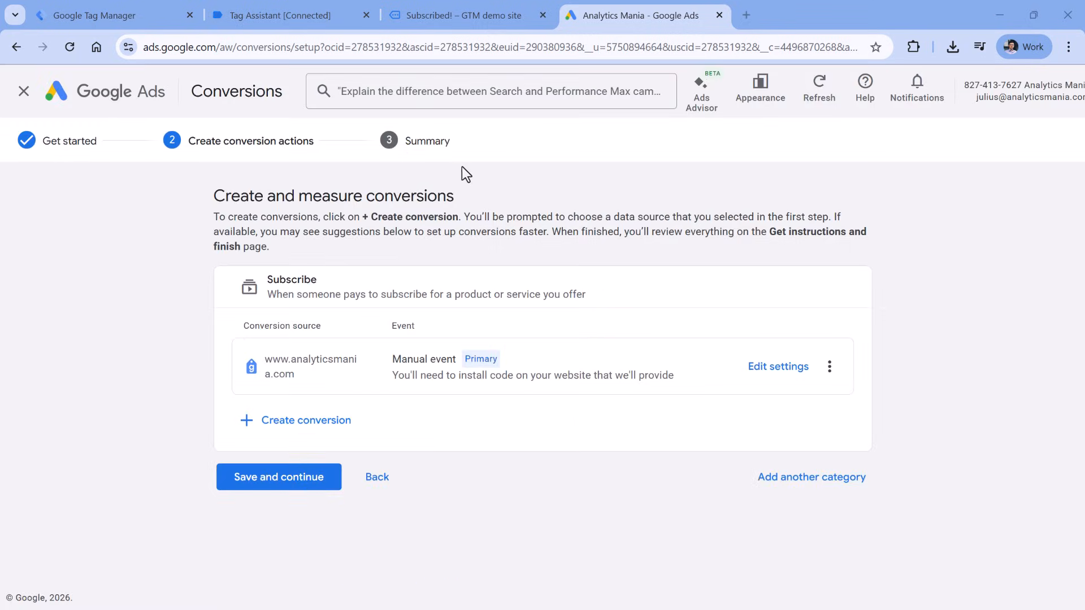
click(294, 476)
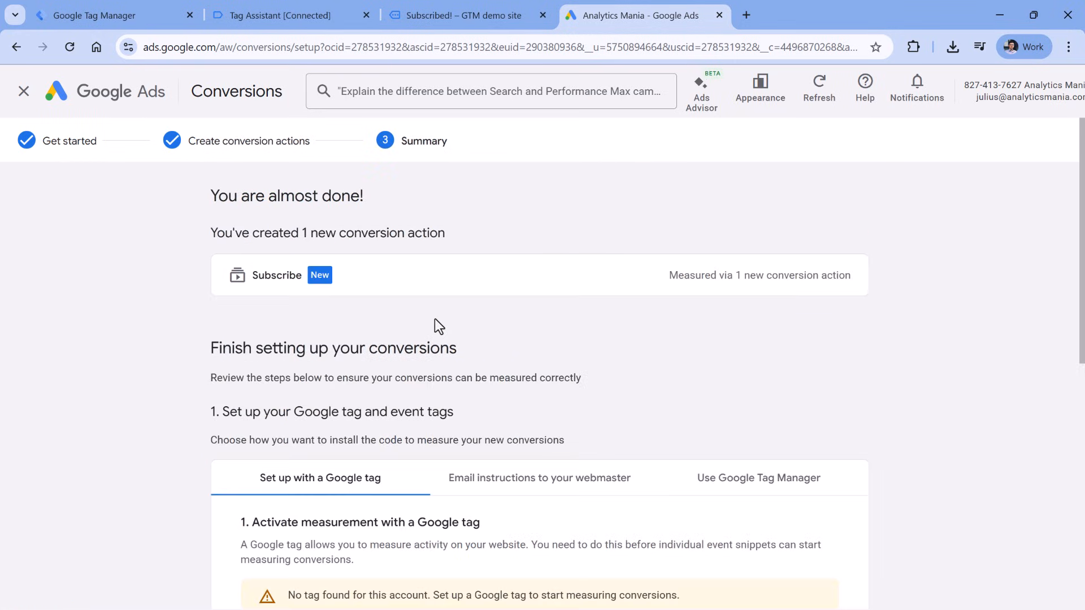
- Review the finishing steps on the summary page and show the setup instructions for Google Tag Manager
scroll(487, 280, down, 3)
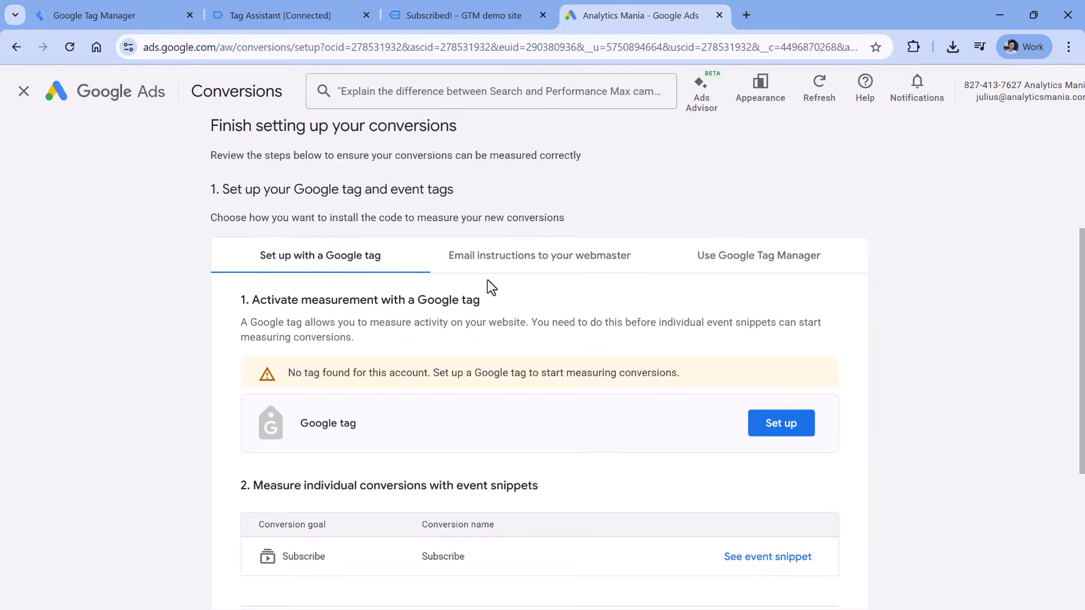
scroll(487, 279, up, 3)
scroll(492, 294, down, 2)
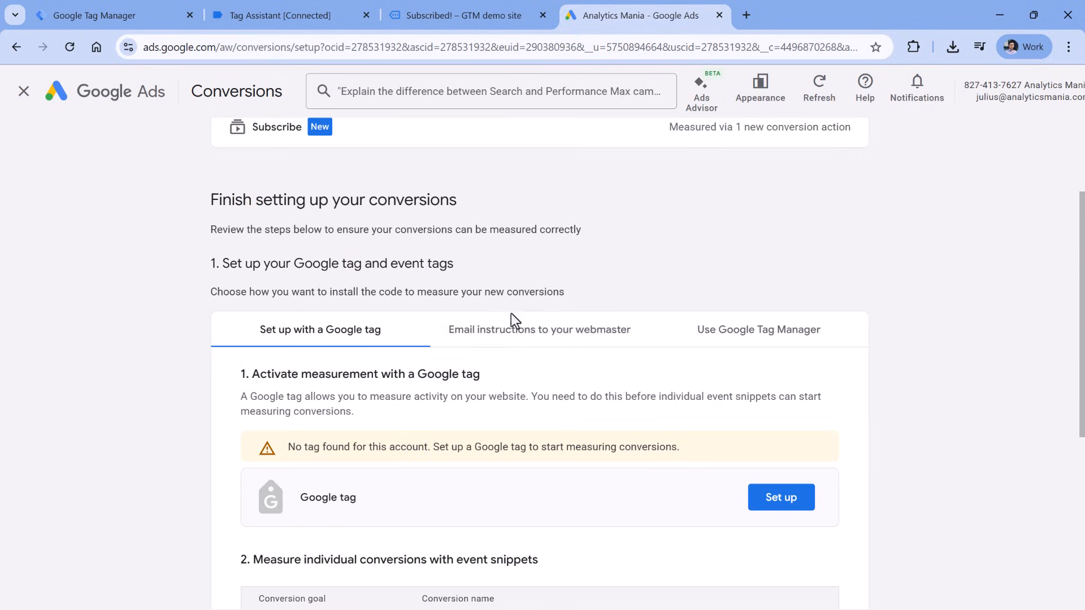
scroll(531, 322, down, 1)
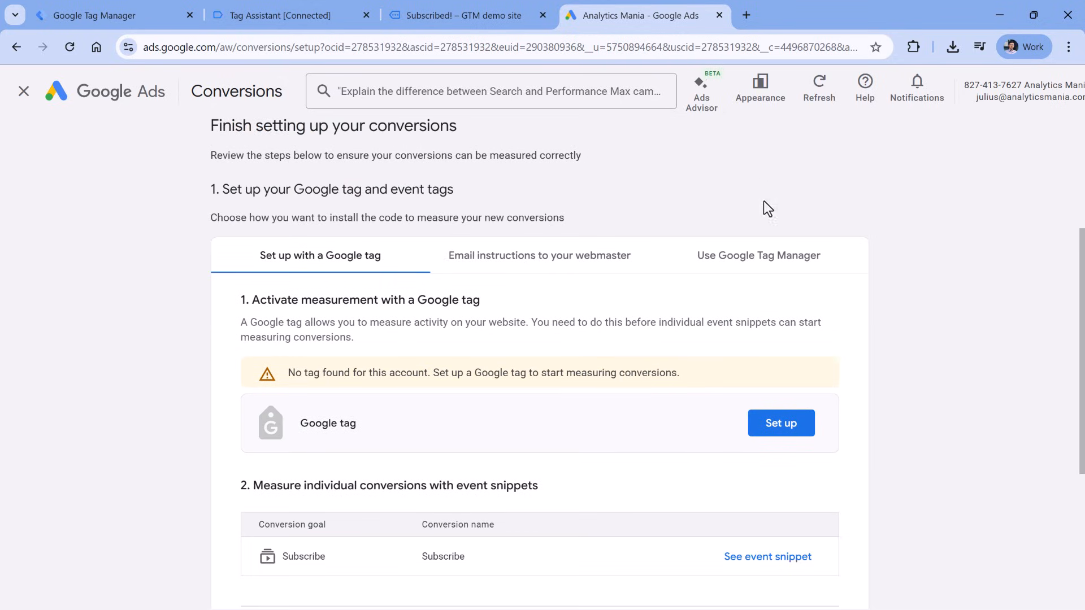
click(758, 270)
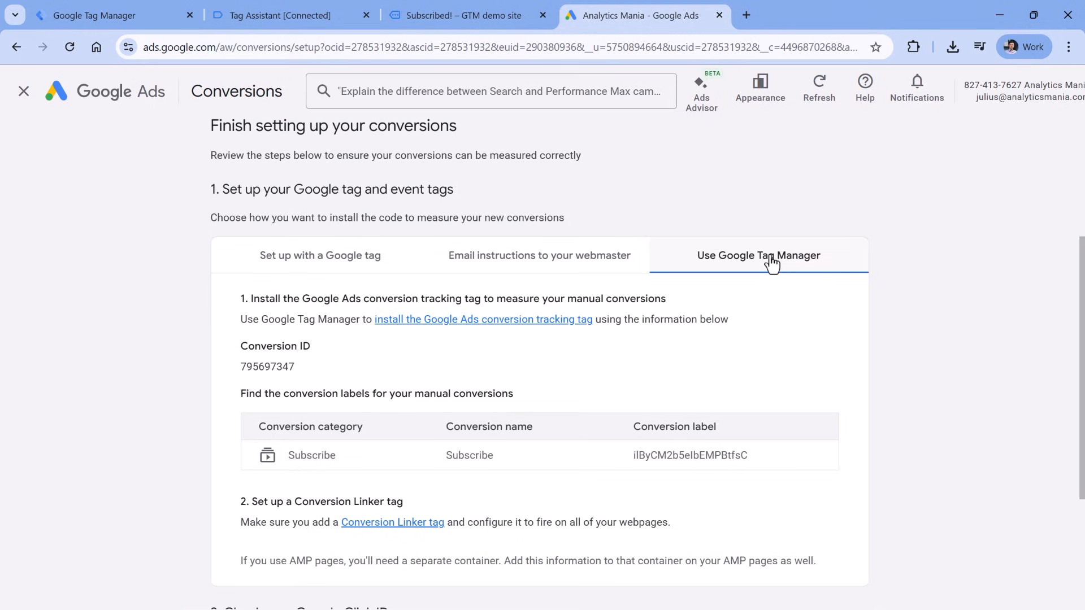
- Examine the conversion ID and conversion label given for the Subscribe conversion
scroll(456, 293, up, 1)
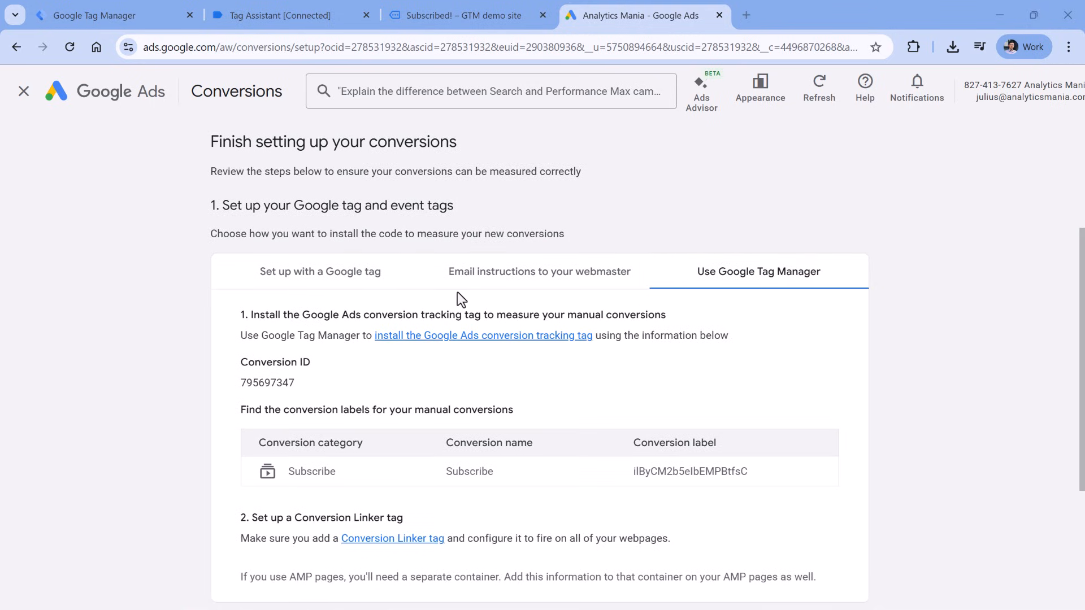
double_click(271, 384)
double_click(686, 473)
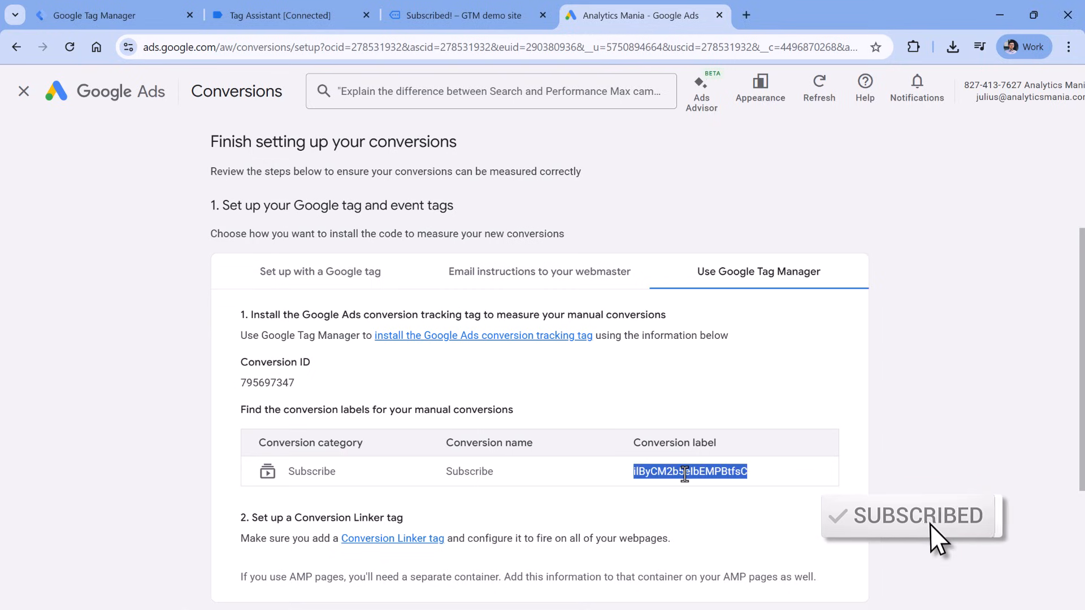
scroll(655, 434, down, 1)
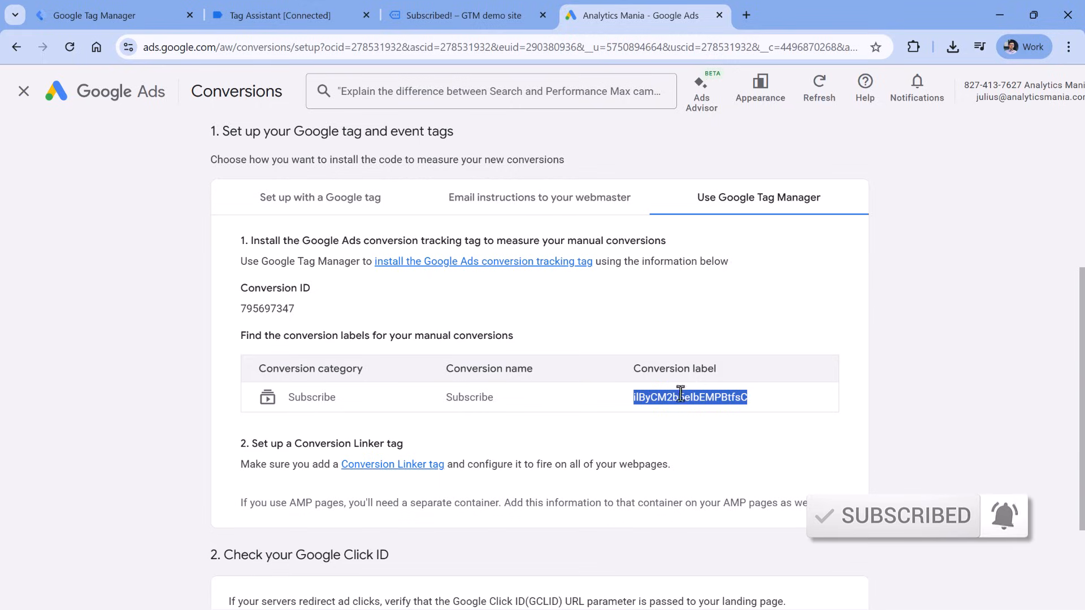
click(389, 336)
double_click(262, 308)
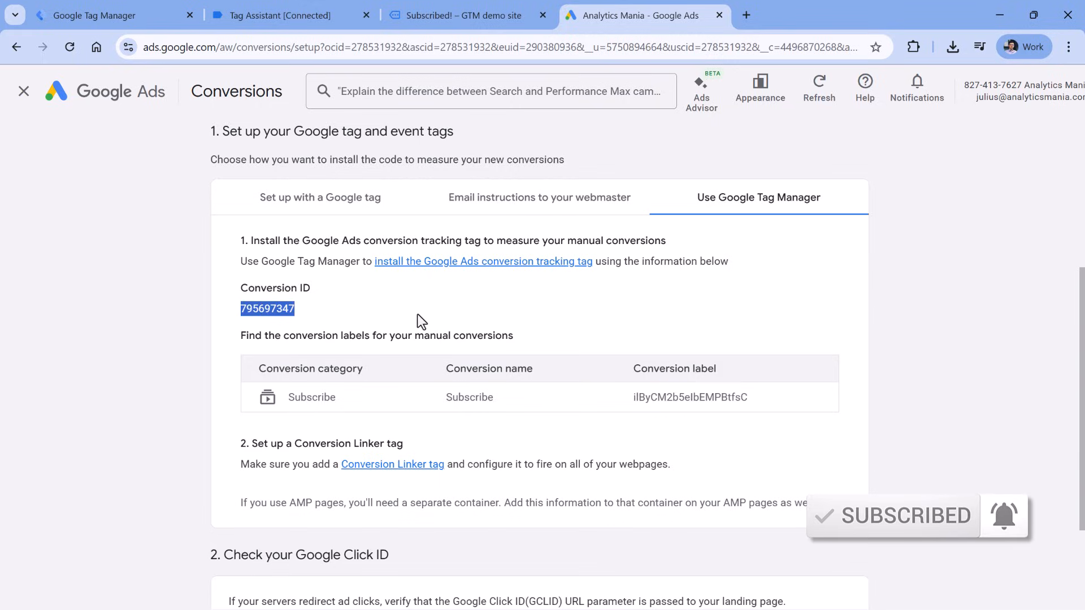
- Switch to Google Tag Manager and create a new tag of type Google Ads Conversion Tracking
click(99, 8)
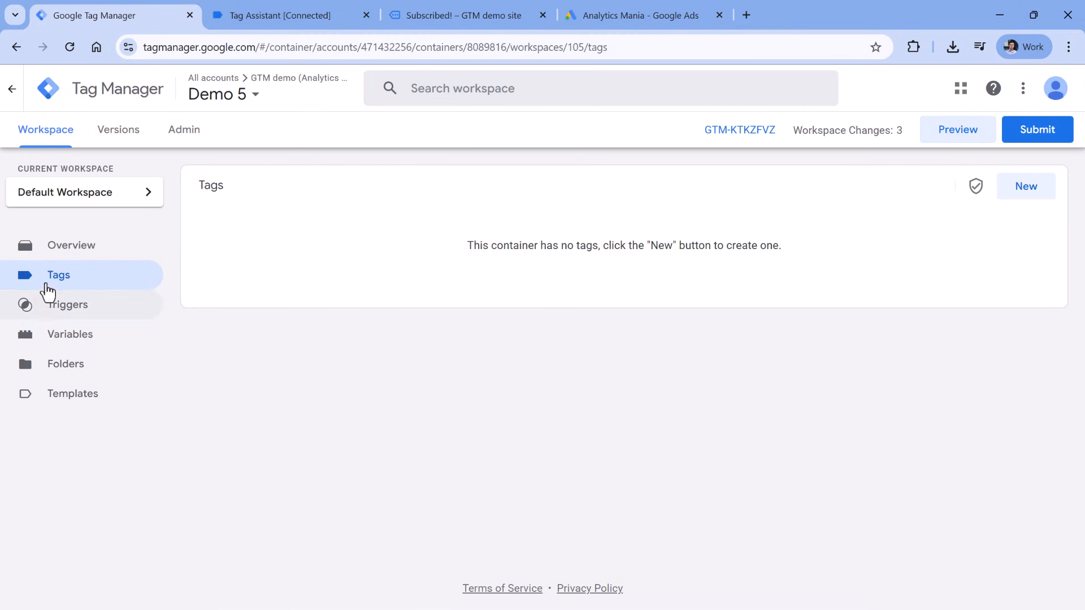
click(1026, 187)
click(373, 198)
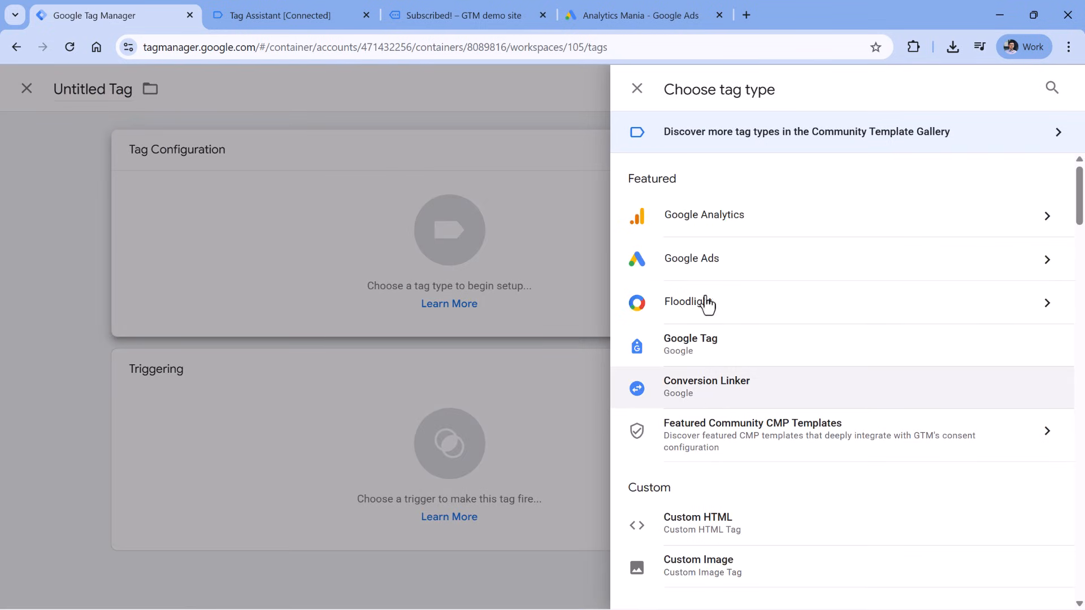
click(703, 260)
click(749, 281)
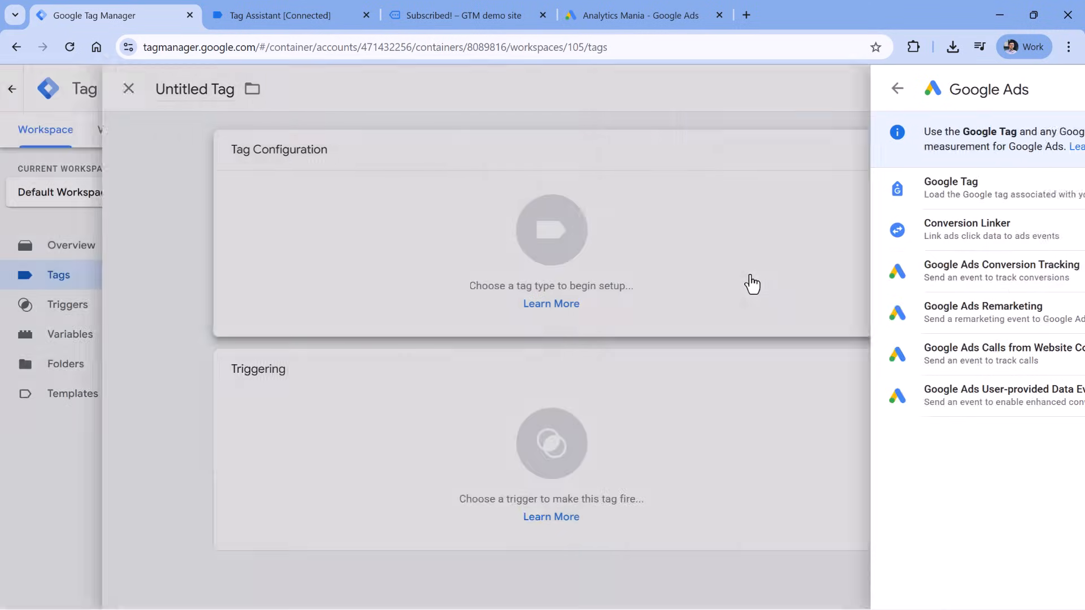
- Copy the conversion ID from Google Ads into the Conversion ID of the new tag in Google Tag Manager
click(398, 288)
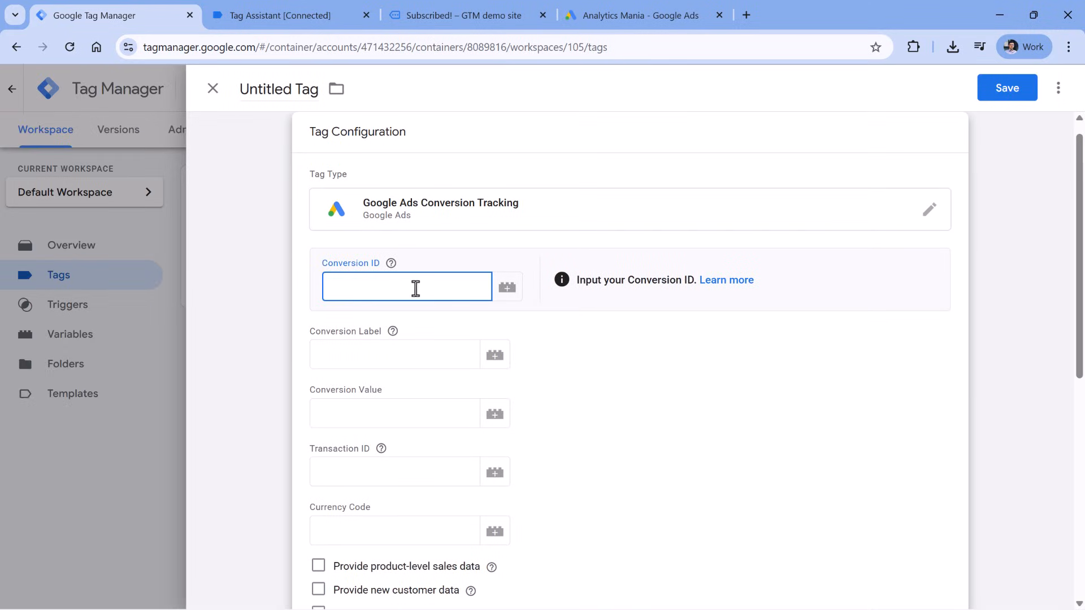
click(300, 19)
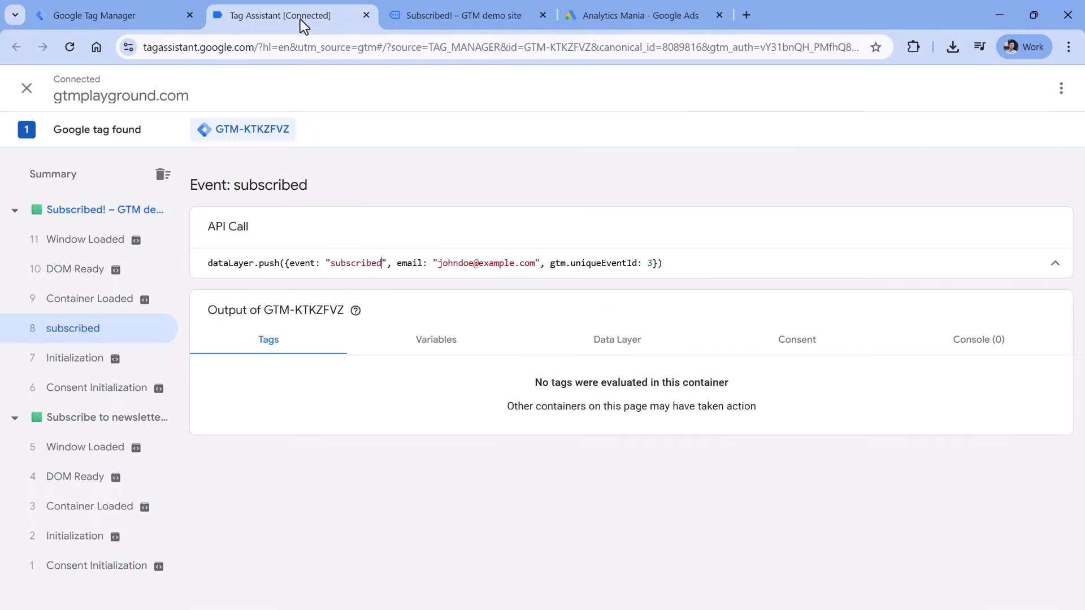
click(453, 26)
key(ctrl+Tab)
right_click(265, 310)
click(284, 326)
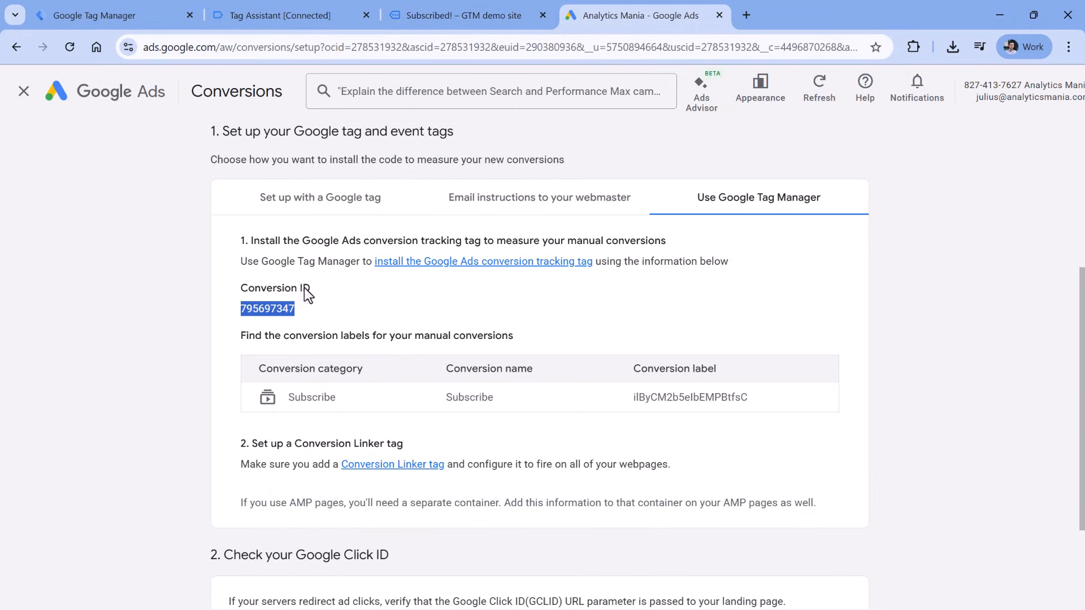
key(ctrl+shift+Tab)
key(ctrl+shift+Tab)
key(ctrl+shift+Tab)
- Copy the Subscribe conversion label from Google Ads into the Conversion Label of the tag in Google Tag Manager
click(621, 12)
double_click(668, 399)
click(700, 421)
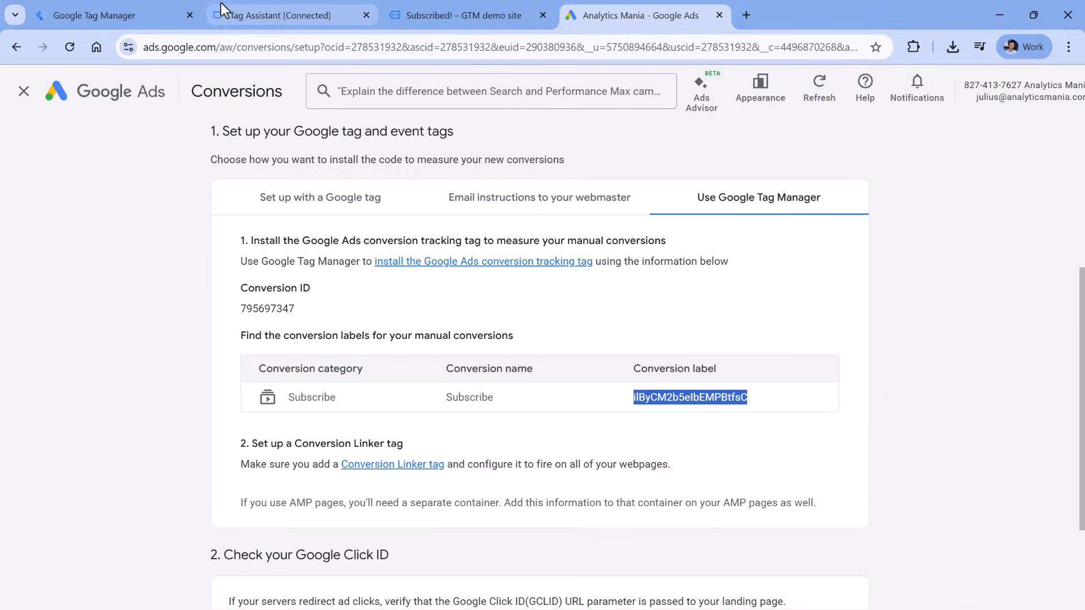
click(94, 15)
click(390, 350)
key(ctrl+v)
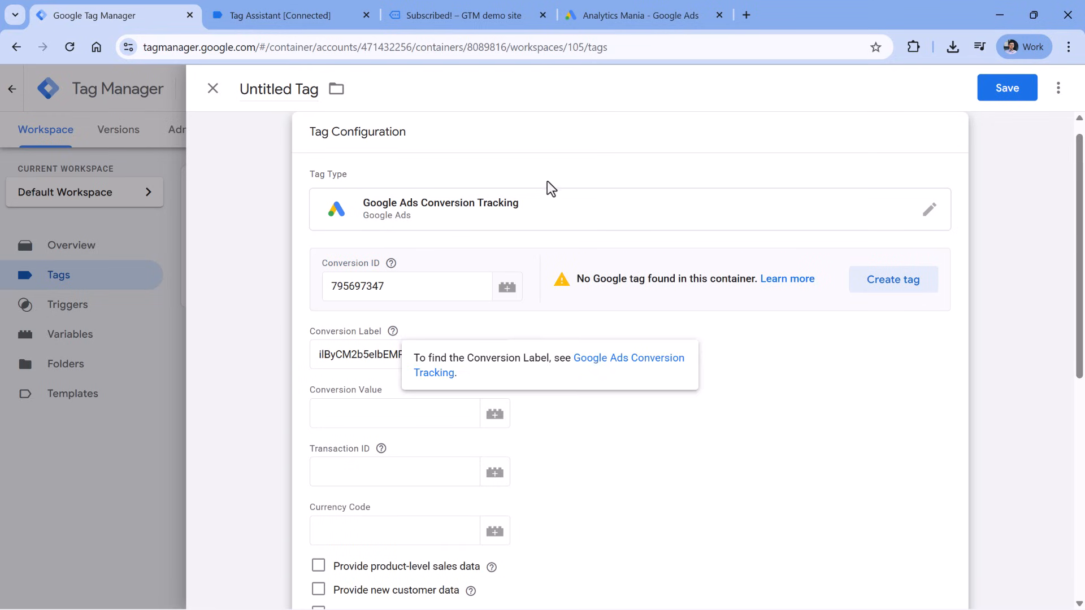
click(418, 289)
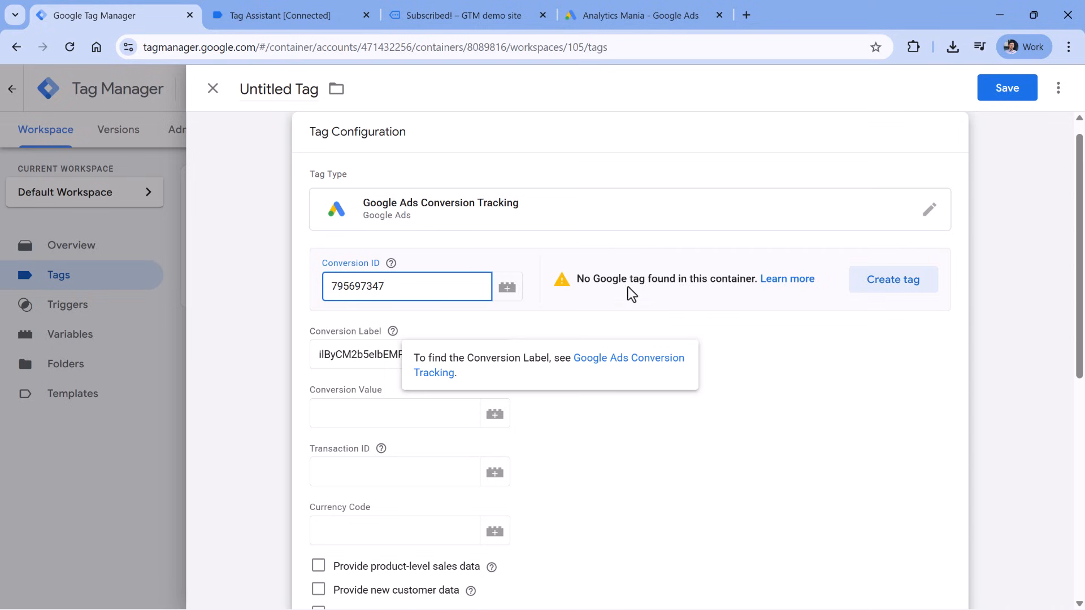
- Create the missing Google tag for the entered conversion ID, firing on Initialization - All Pages, and save it
key(ctrl+a)
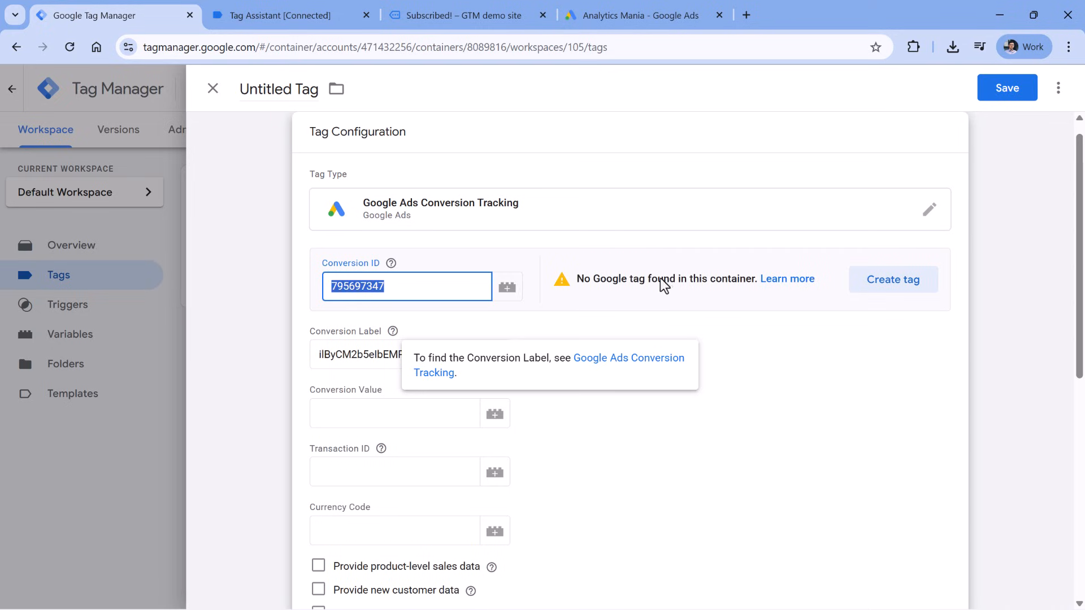
click(898, 291)
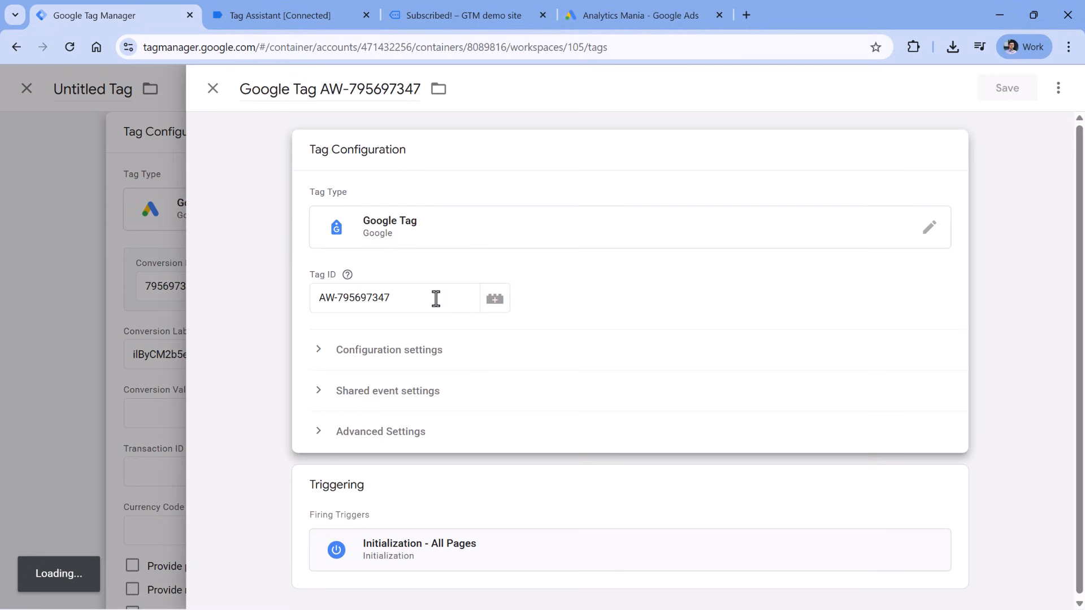
drag(436, 298, 307, 298)
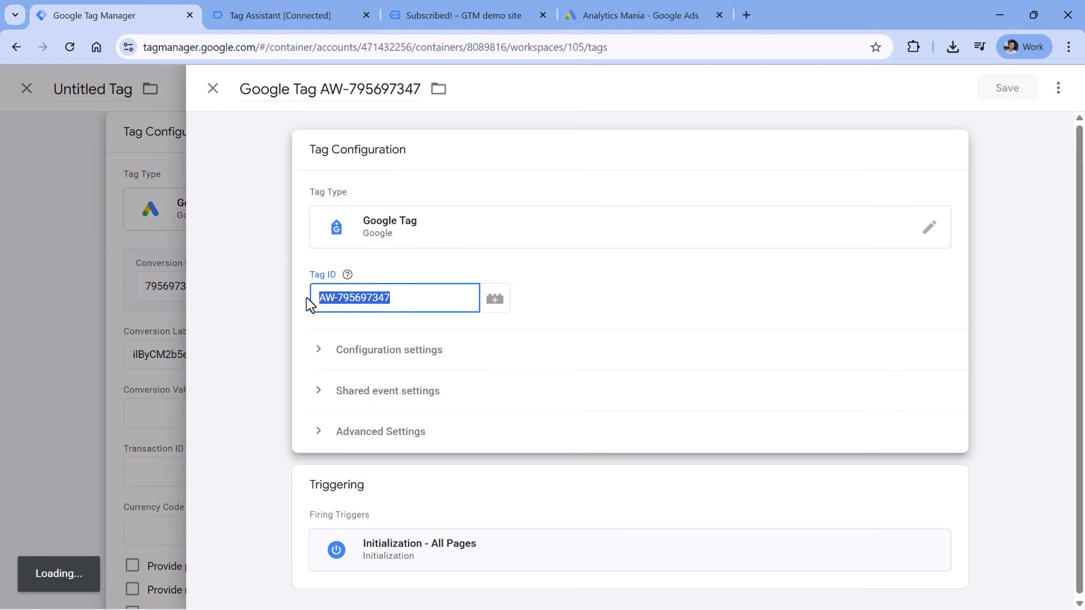
click(406, 295)
click(348, 90)
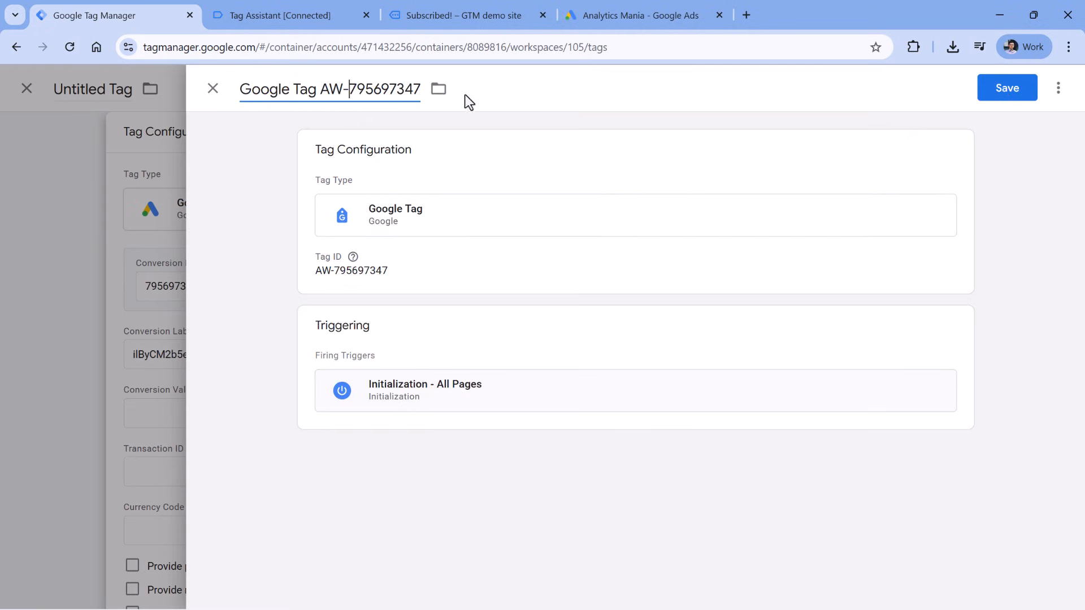
click(1006, 95)
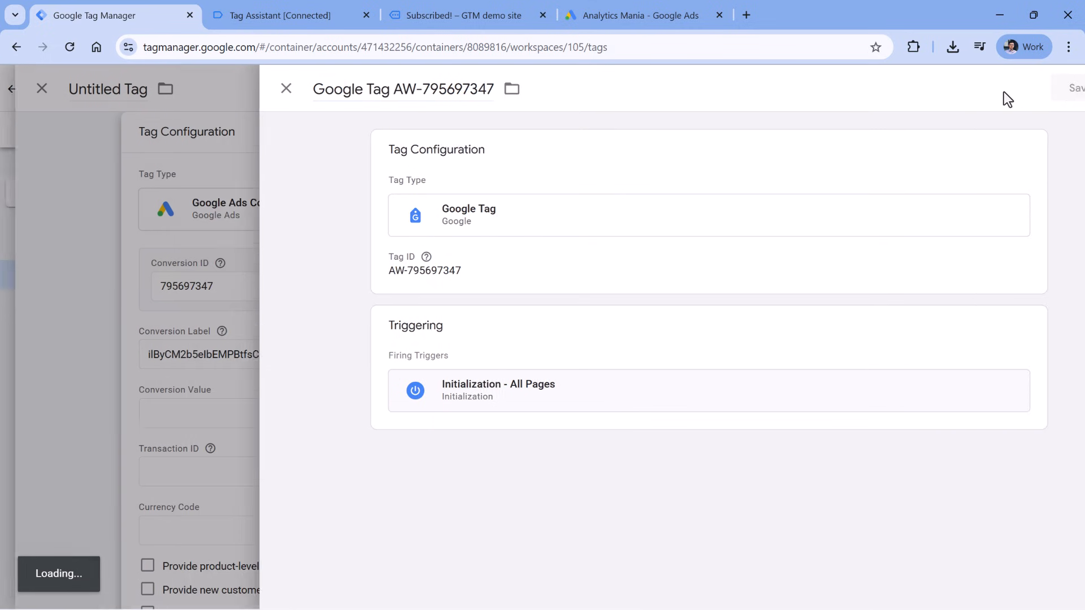
- Open the trigger selection for the Google Ads Conversion Tracking tag
scroll(664, 181, down, 1)
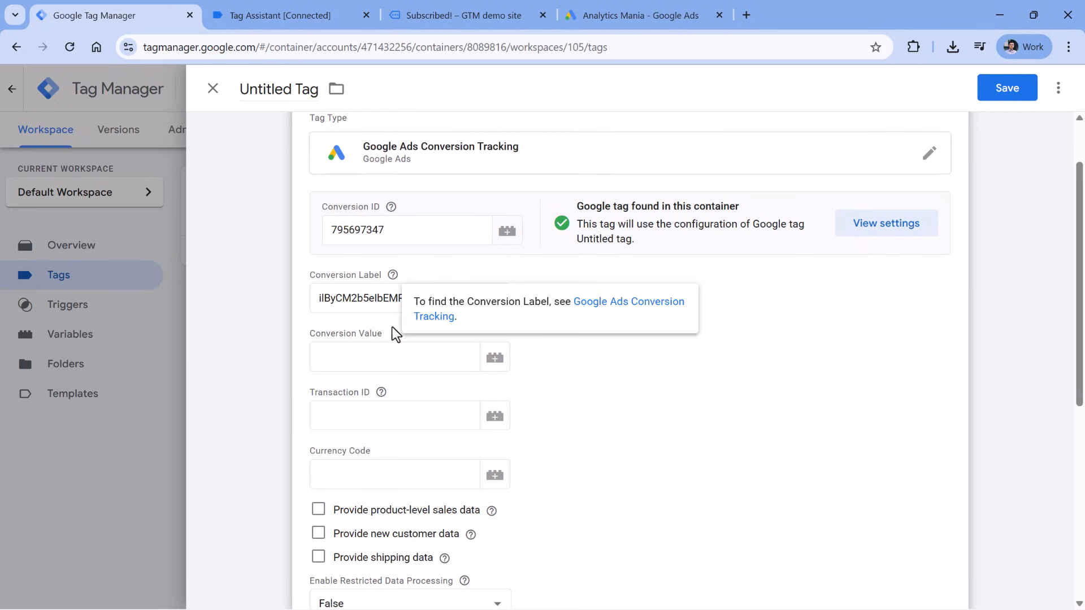
scroll(401, 203, up, 1)
scroll(375, 164, down, 8)
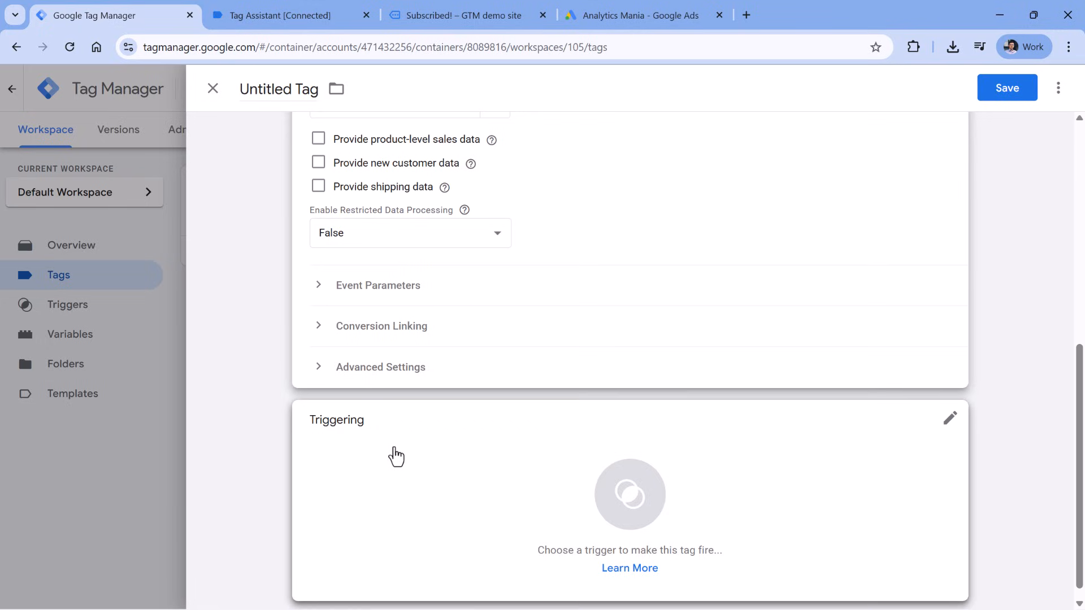
click(396, 457)
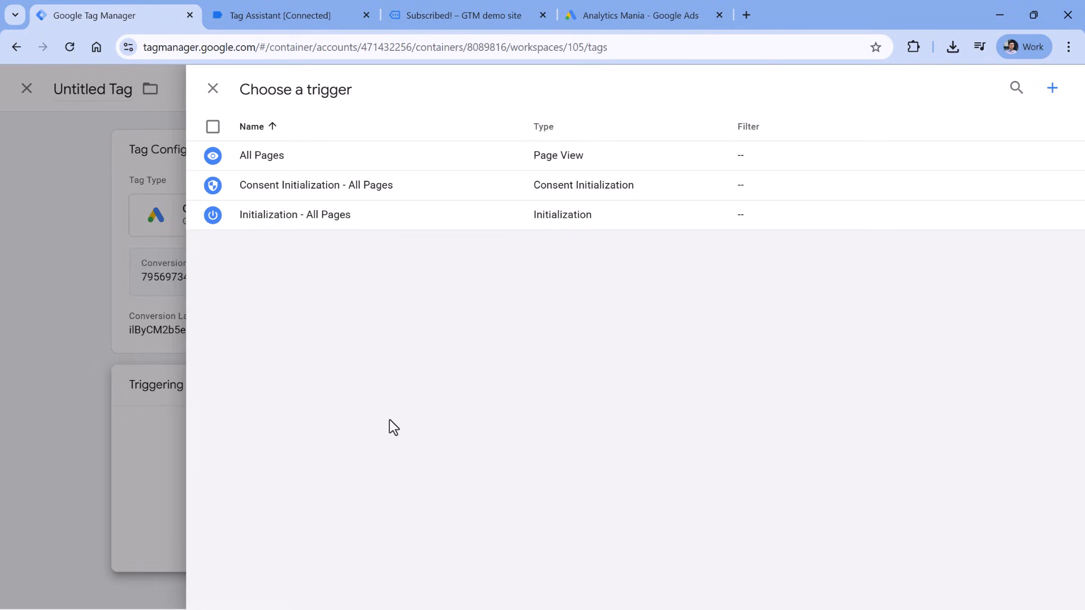
- Switch to Tag Assistant and copy the event name "subscribed" from the event's API call
click(454, 27)
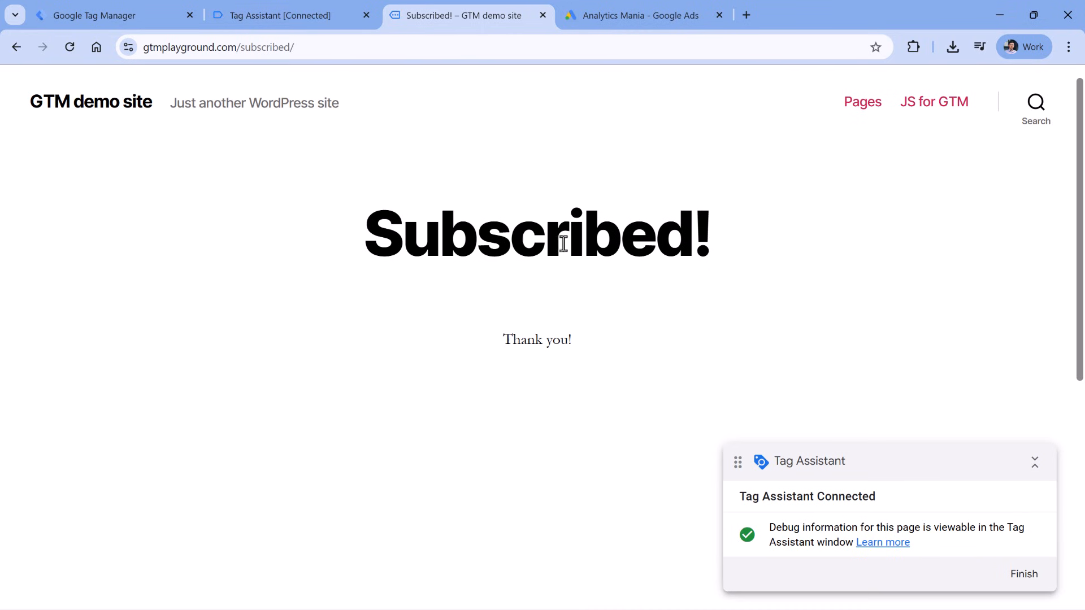
key(ctrl+Page_Up)
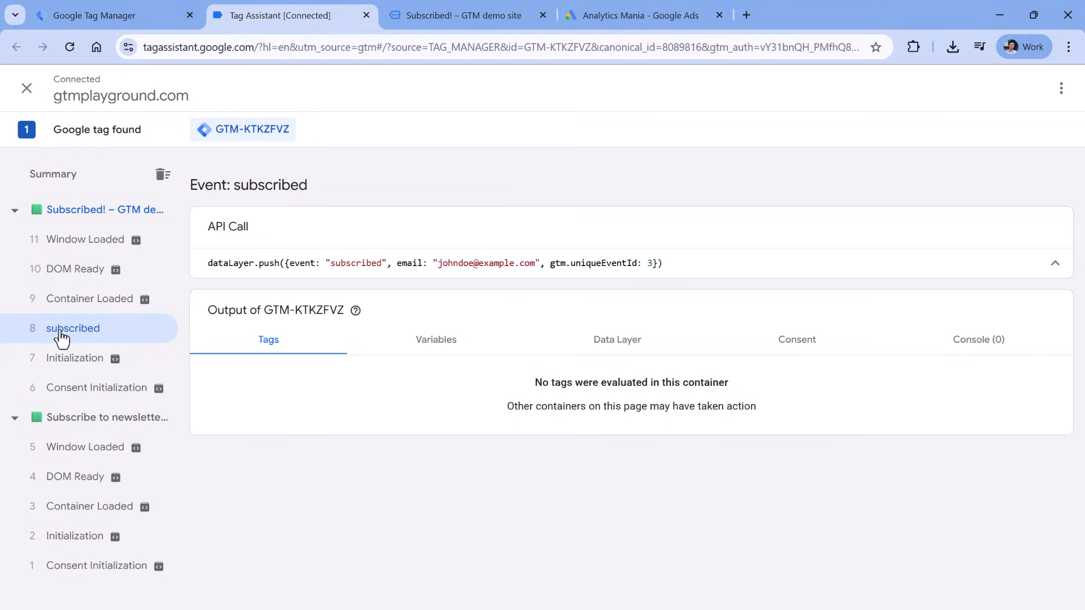
double_click(356, 263)
right_click(356, 271)
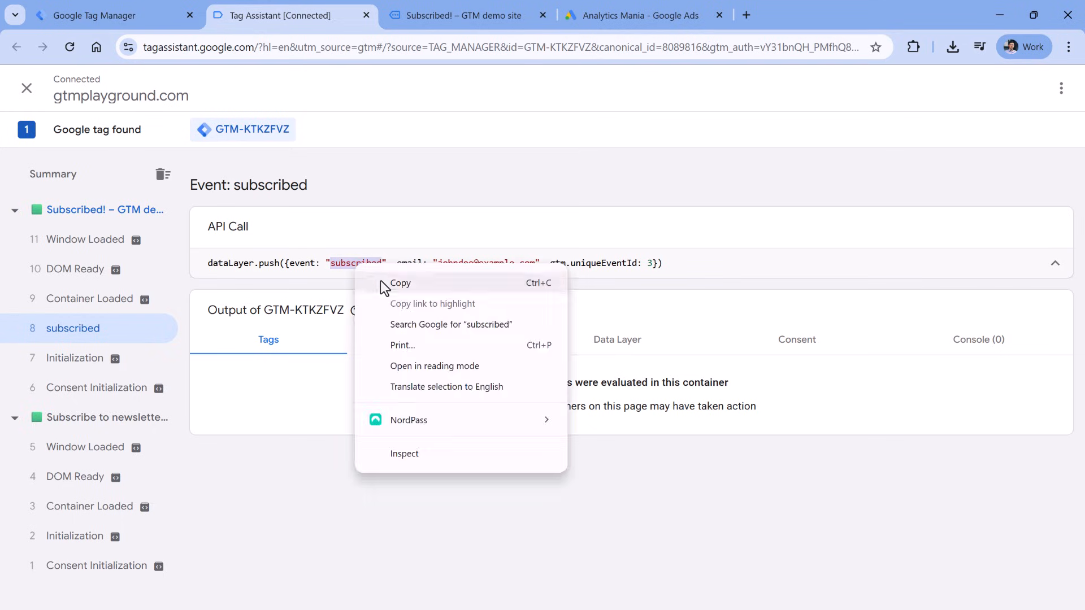
click(381, 280)
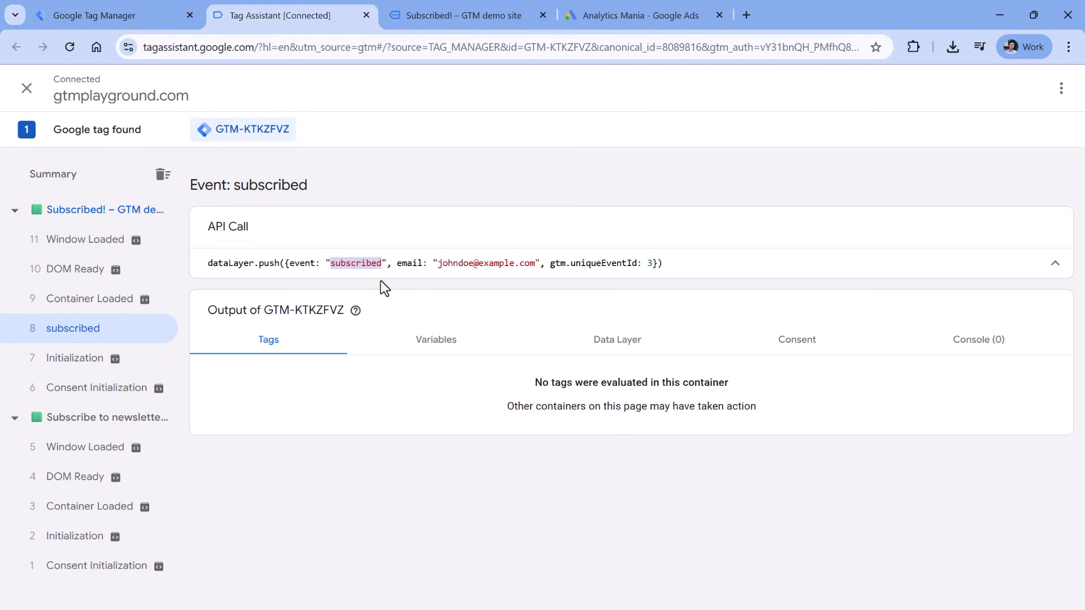
- Return to Google Tag Manager and create a Custom Event trigger with the event name "subscribed"
click(107, 16)
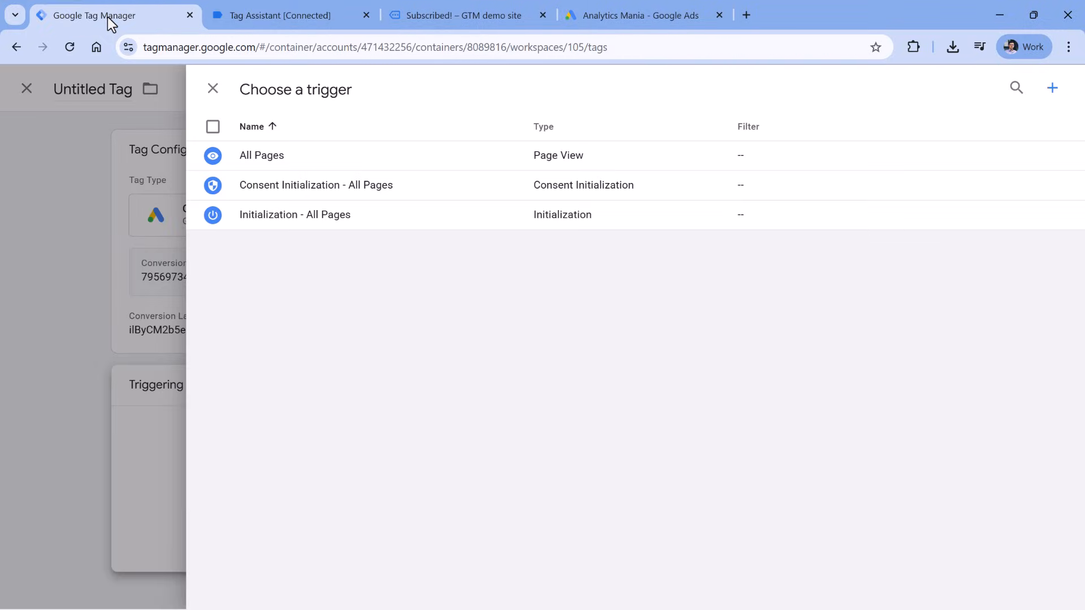
click(1052, 89)
click(438, 240)
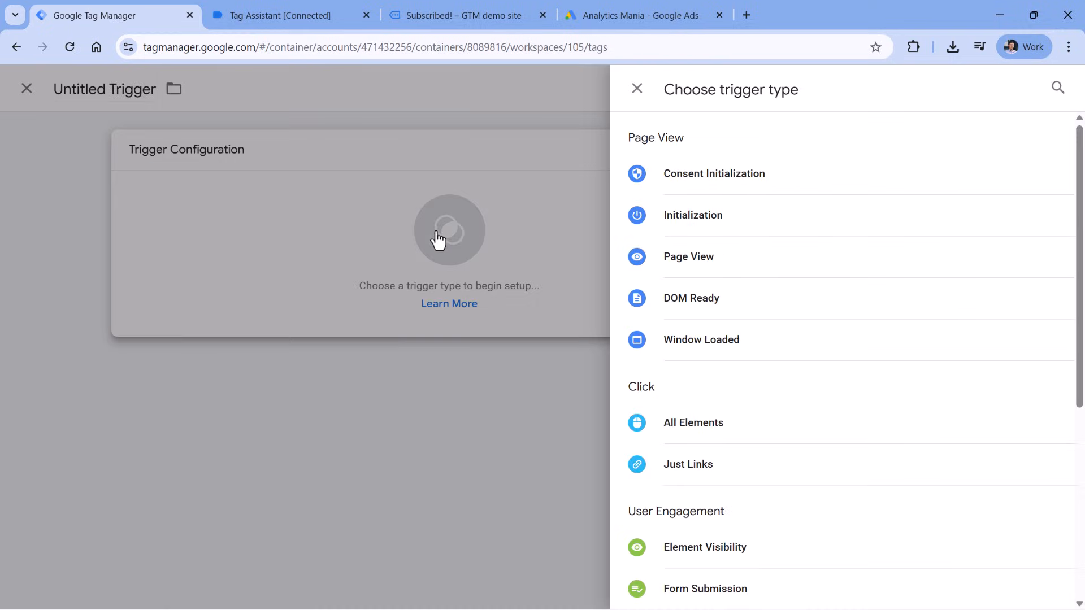
scroll(702, 399, down, 5)
click(703, 430)
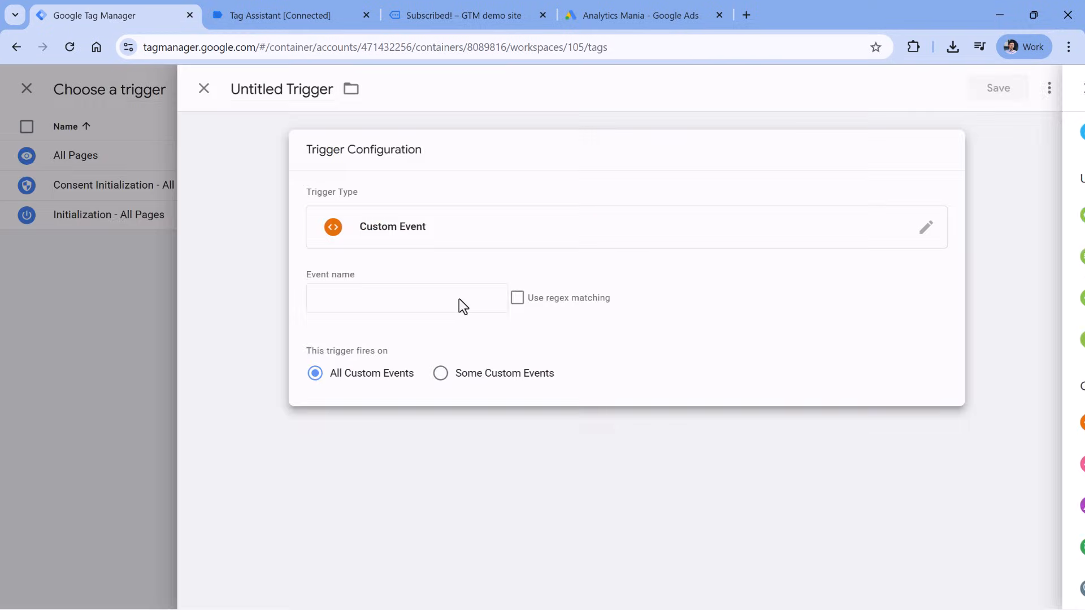
click(358, 303)
text(subscribed)
- Name the trigger "custom - subscribed" and save it to the conversion tag
click(293, 89)
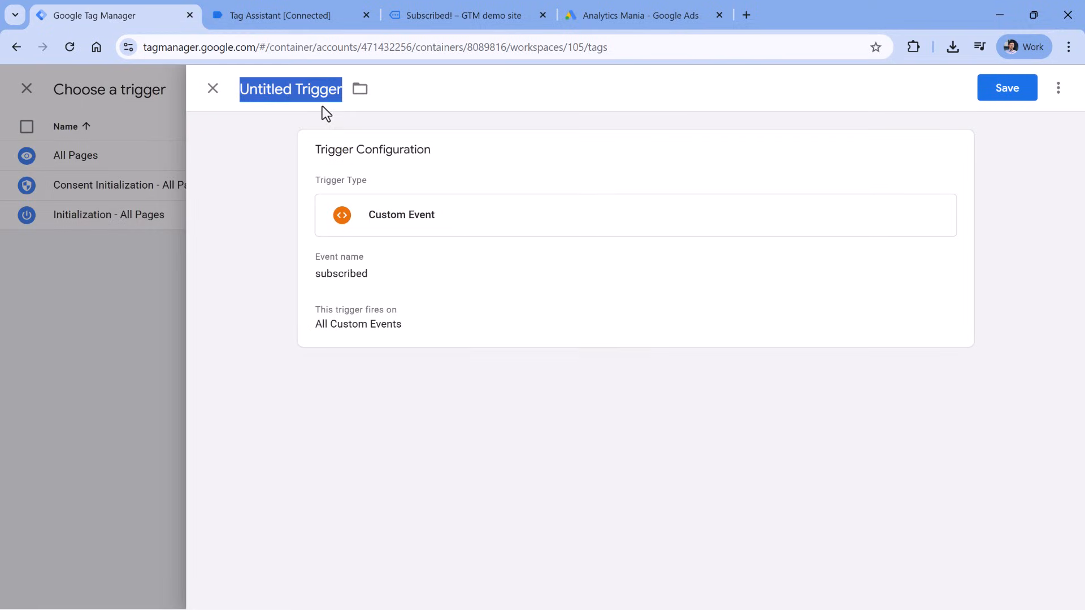
text(custom - subscribed)
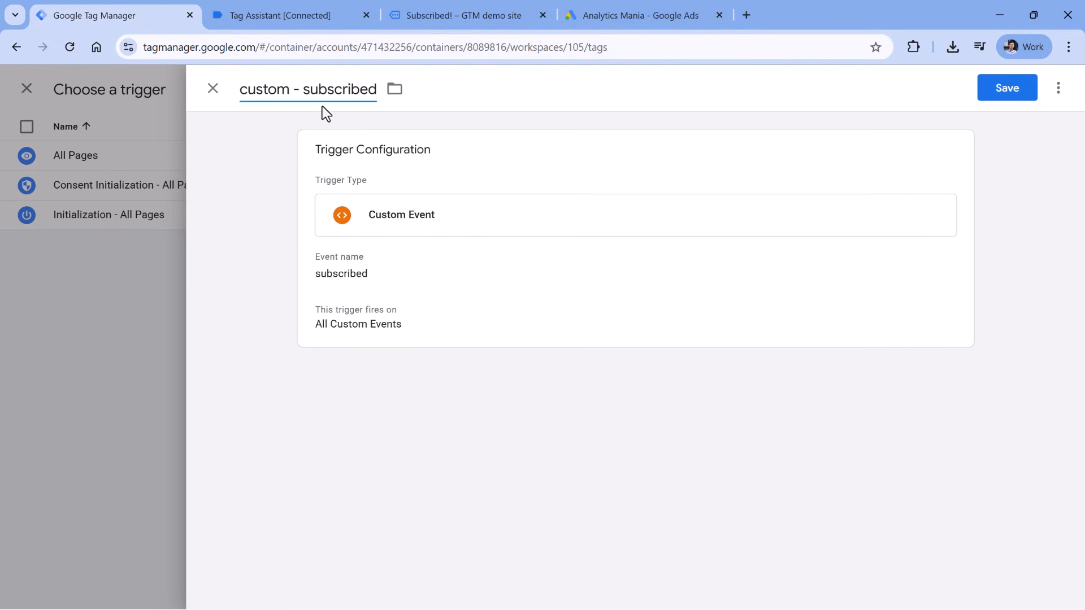
click(998, 97)
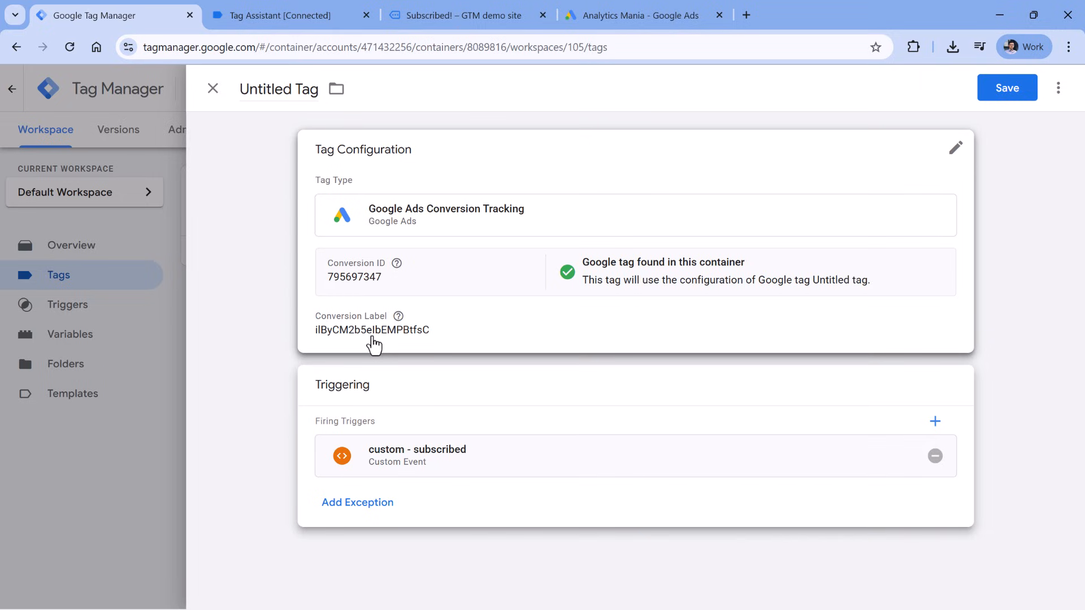
- Name the conversion tracking tag "Google ads - subscribe" and save it
click(564, 121)
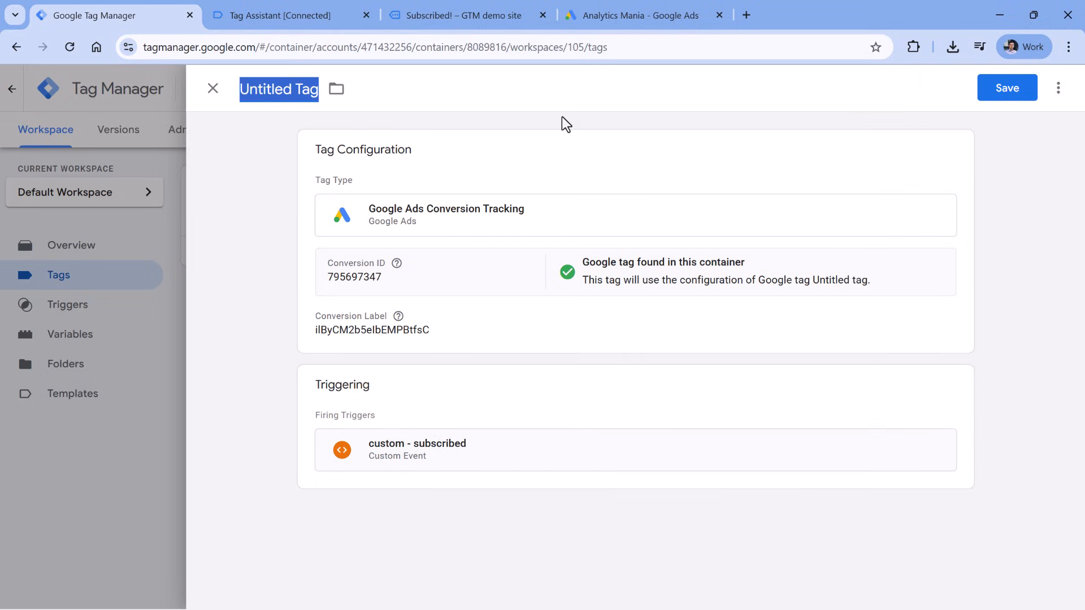
text(Google ads - subscribe)
click(1011, 95)
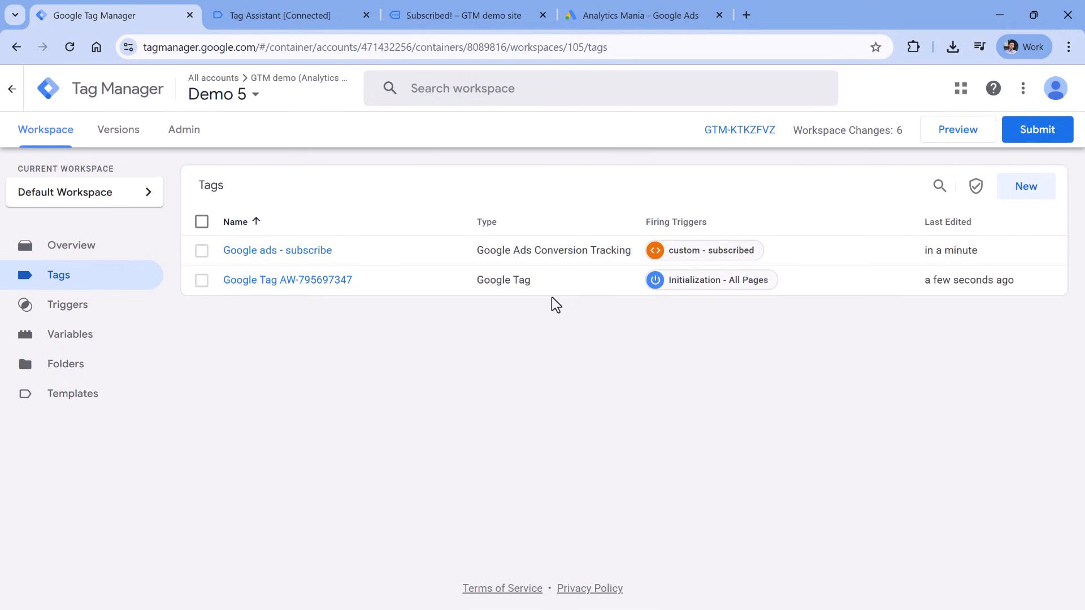
- Refresh the container's preview mode and submit the newsletter form on the demo site with a test email address
click(959, 138)
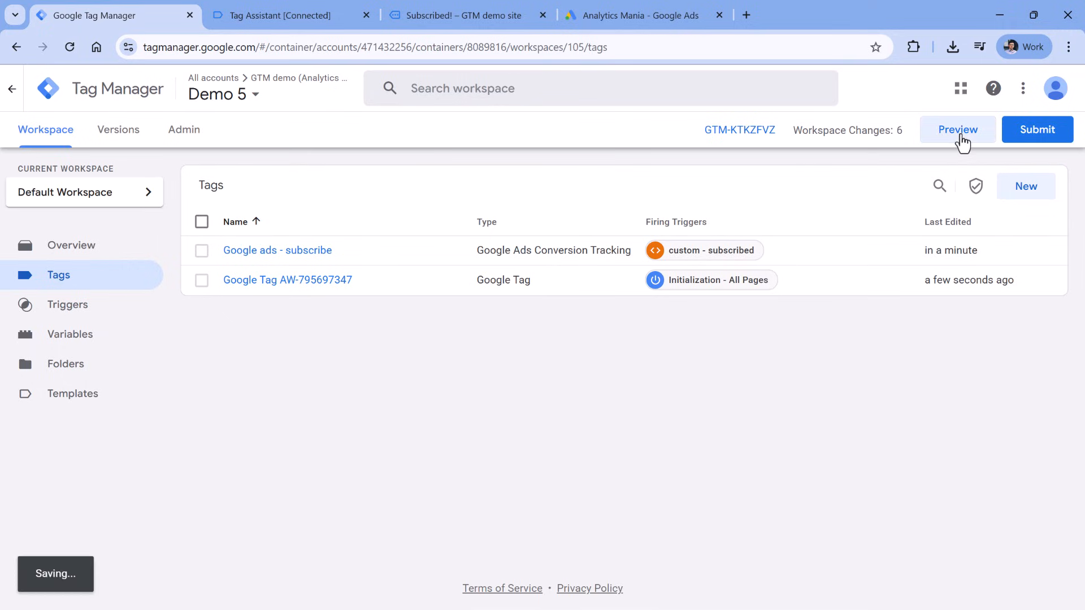
click(543, 347)
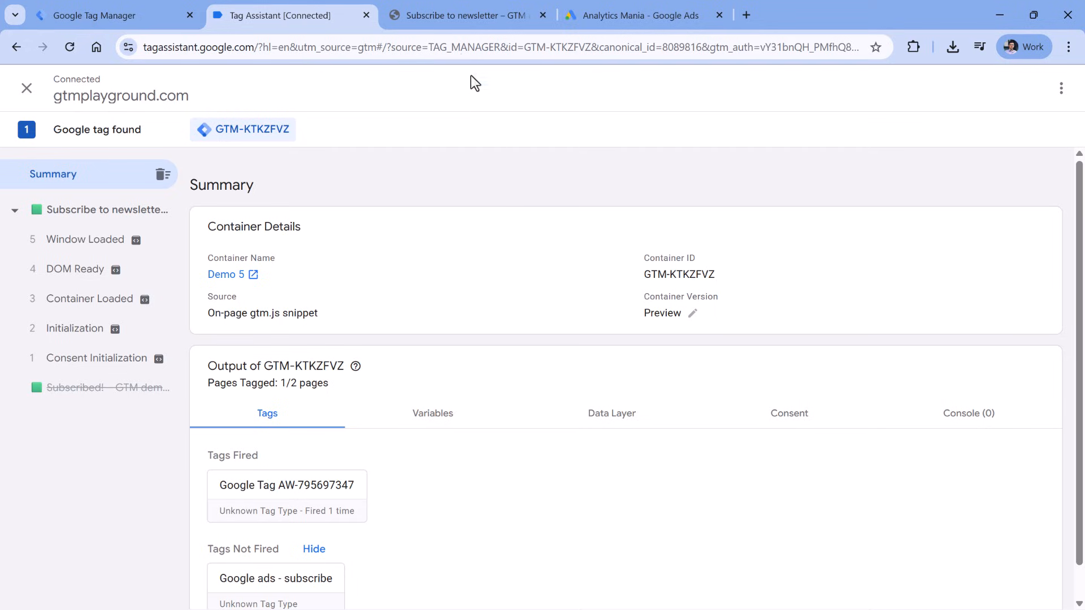
click(421, 18)
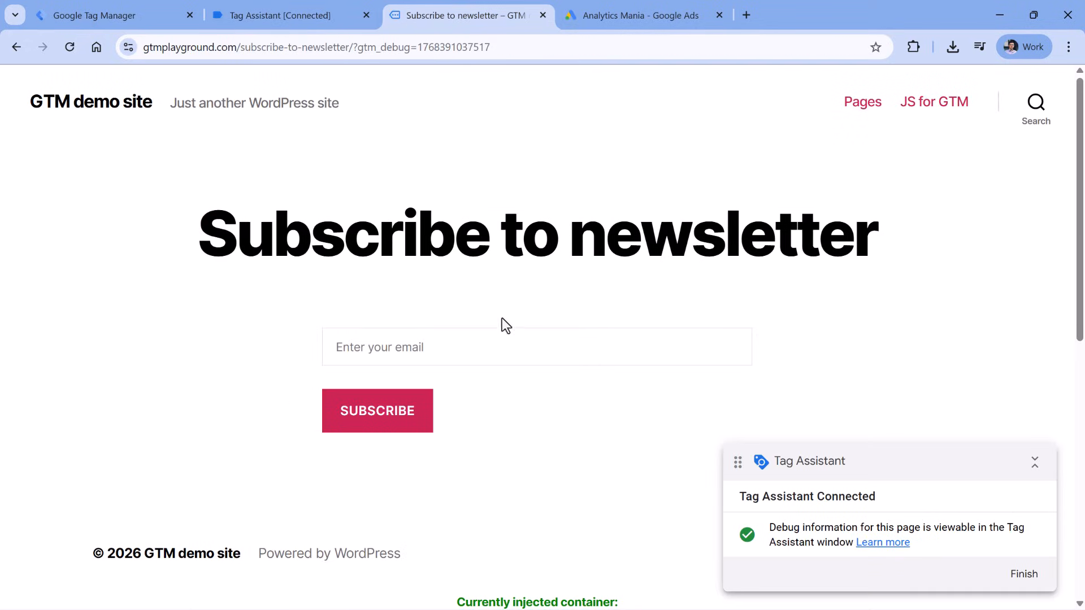
click(446, 346)
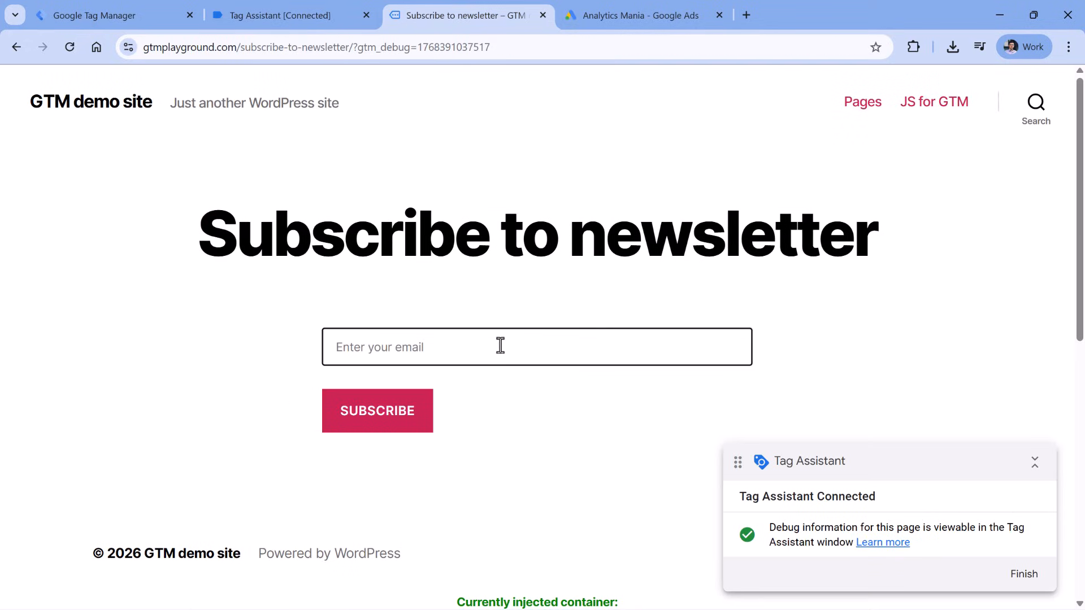
key(ctrl+v)
key(Return)
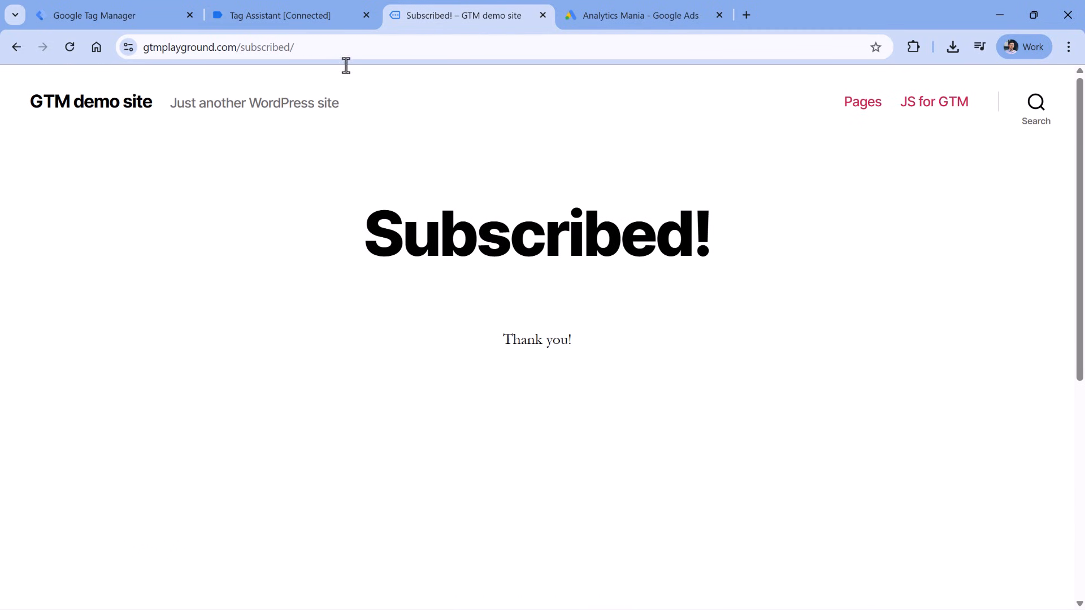
- In Tag Assistant, check the tags fired on the subscribed event and inspect the request URL of the Google tag's second listed Subscribe hit
click(297, 23)
click(63, 332)
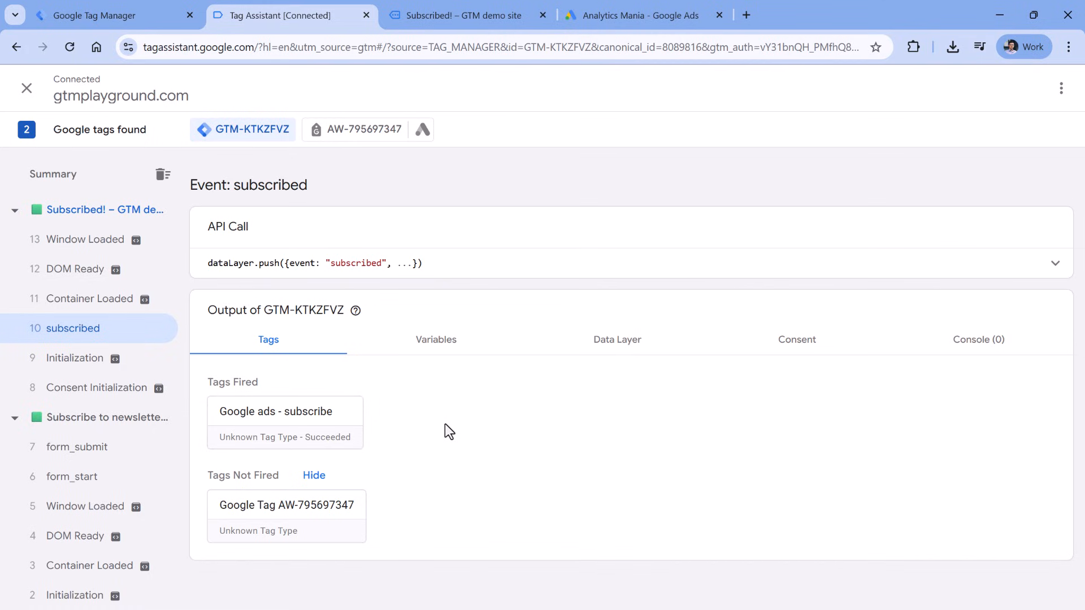
click(365, 144)
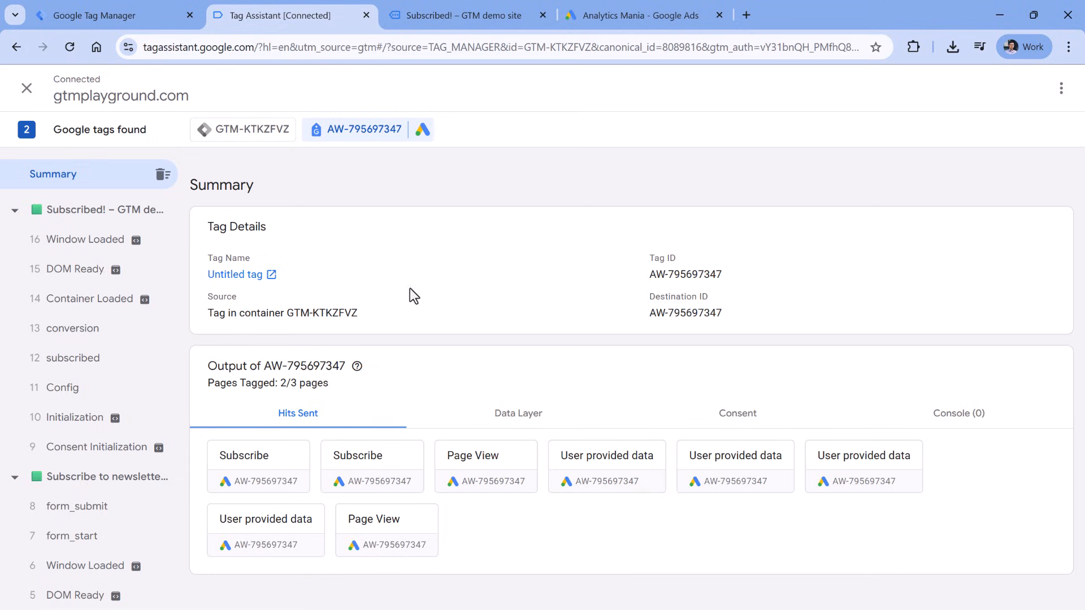
click(376, 477)
drag(300, 258, 628, 266)
click(213, 88)
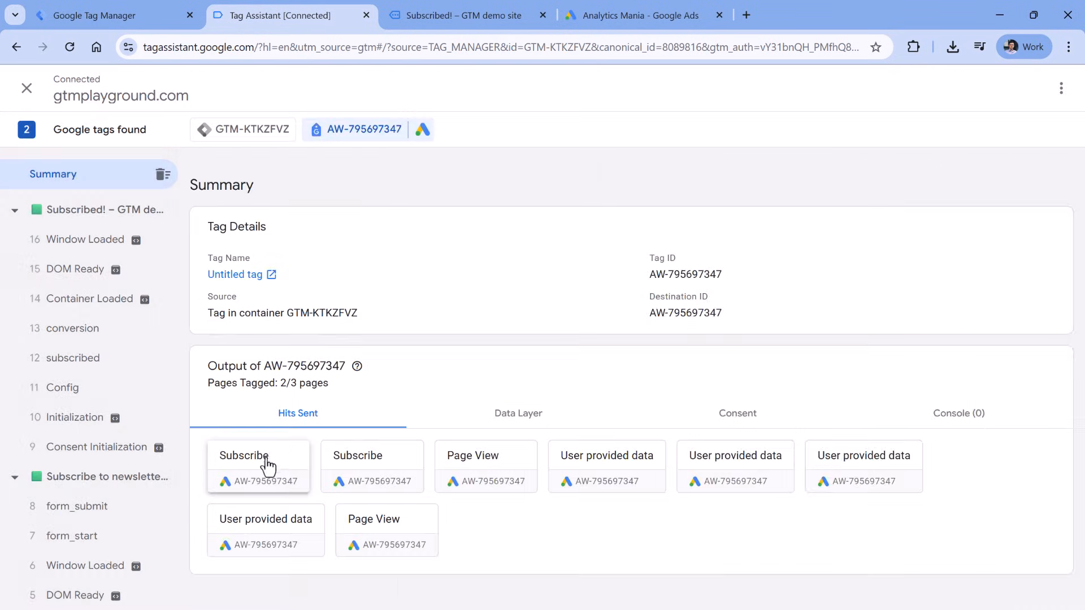
- Inspect the domain and conversion path in the request URL of the first listed Subscribe hit, and close its details
click(269, 455)
drag(300, 260, 608, 272)
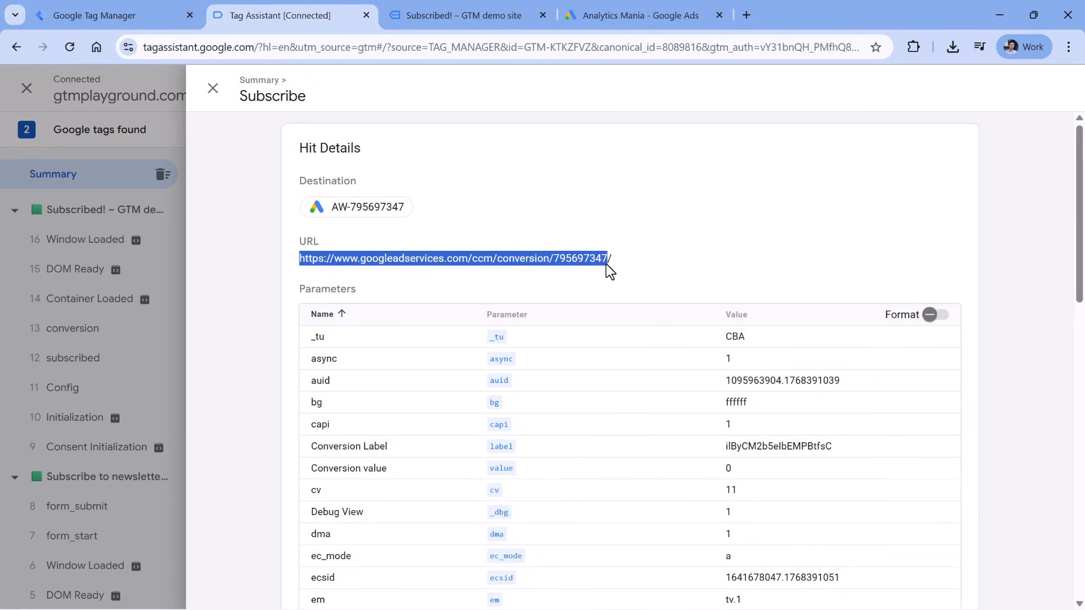
click(481, 273)
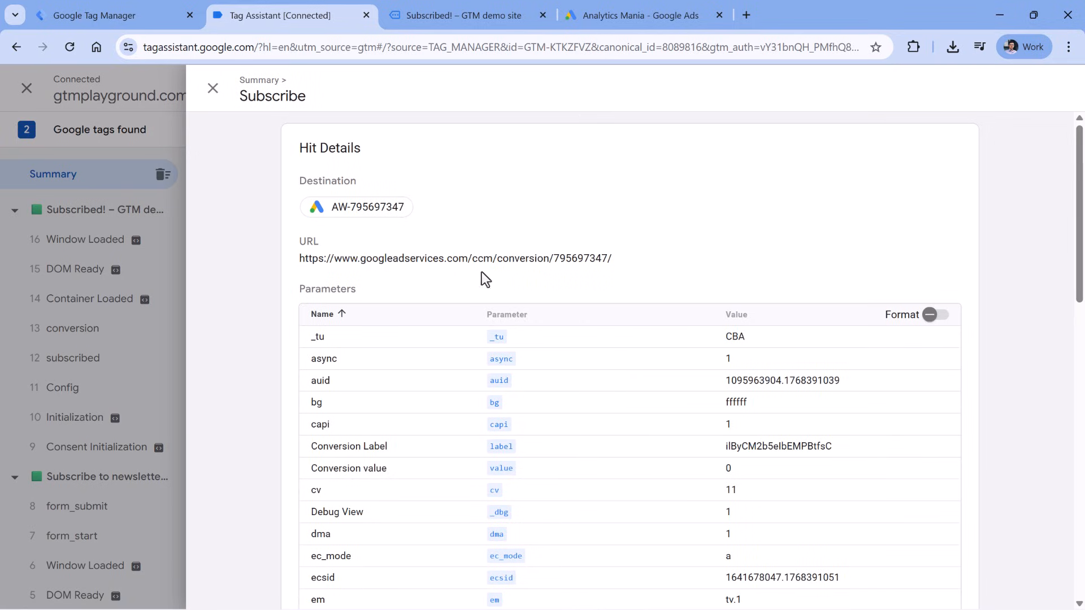
double_click(407, 260)
click(419, 271)
drag(472, 262, 575, 264)
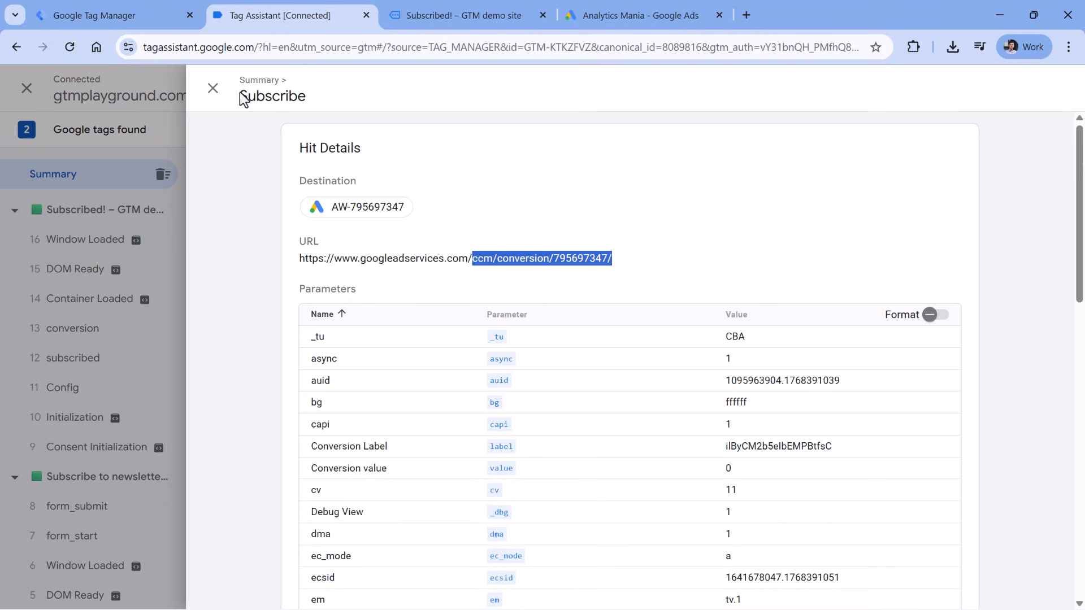
click(213, 88)
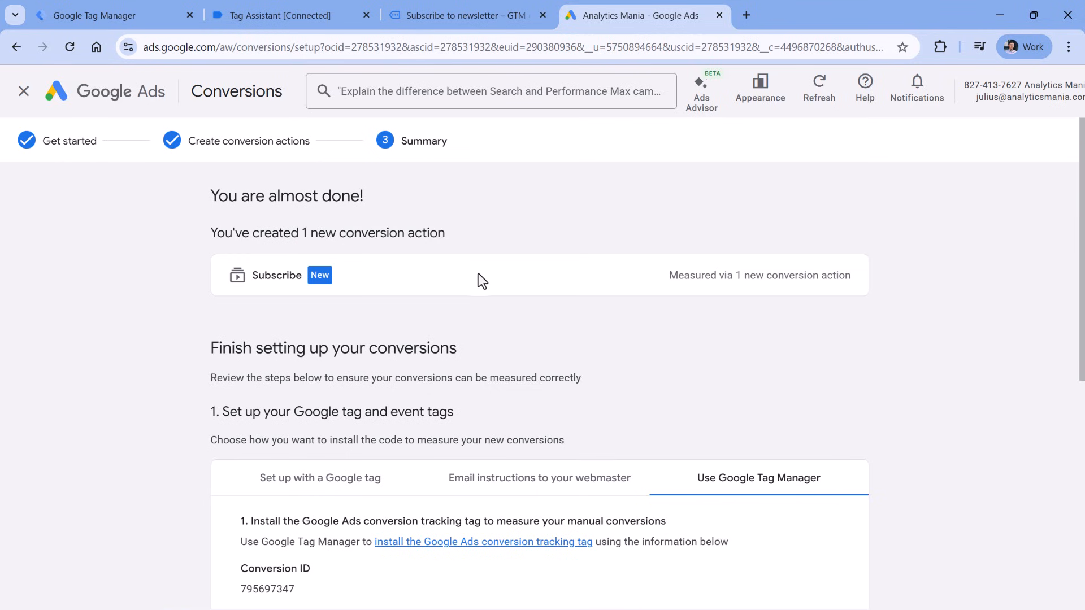
- Read the Conversion Linker tag instruction in the Google Ads conversion summary, and return to the tags list in Google Tag Manager
scroll(476, 278, down, 4)
scroll(475, 284, down, 4)
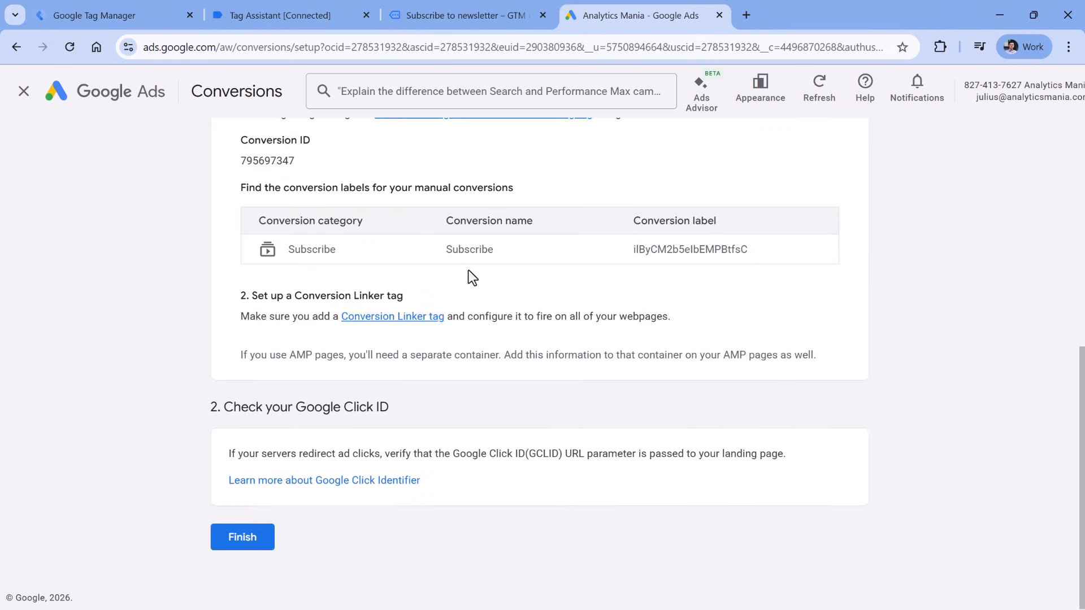
drag(240, 296, 372, 296)
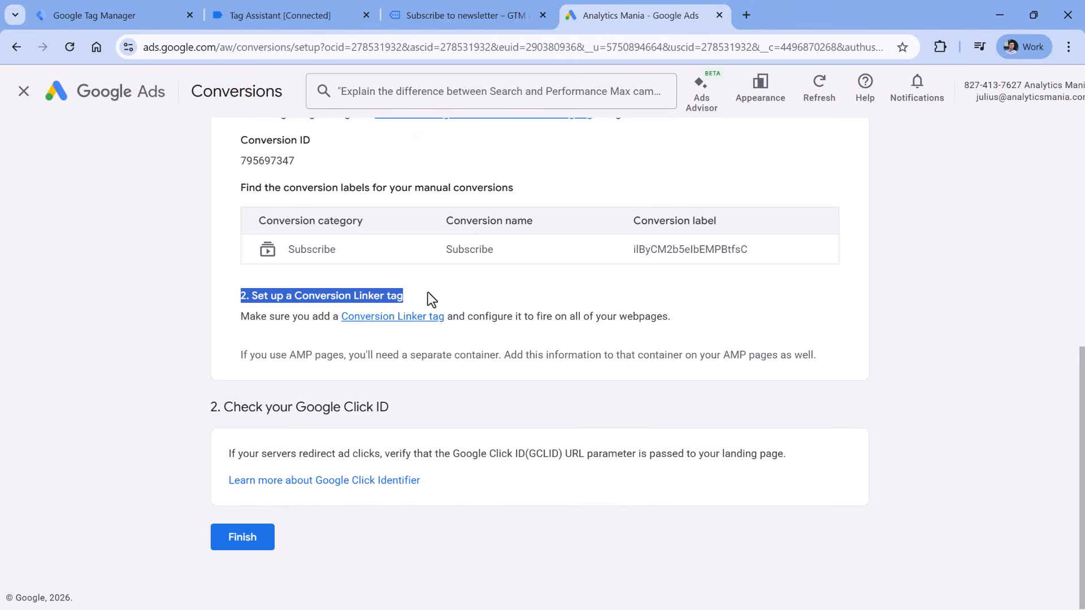
click(126, 23)
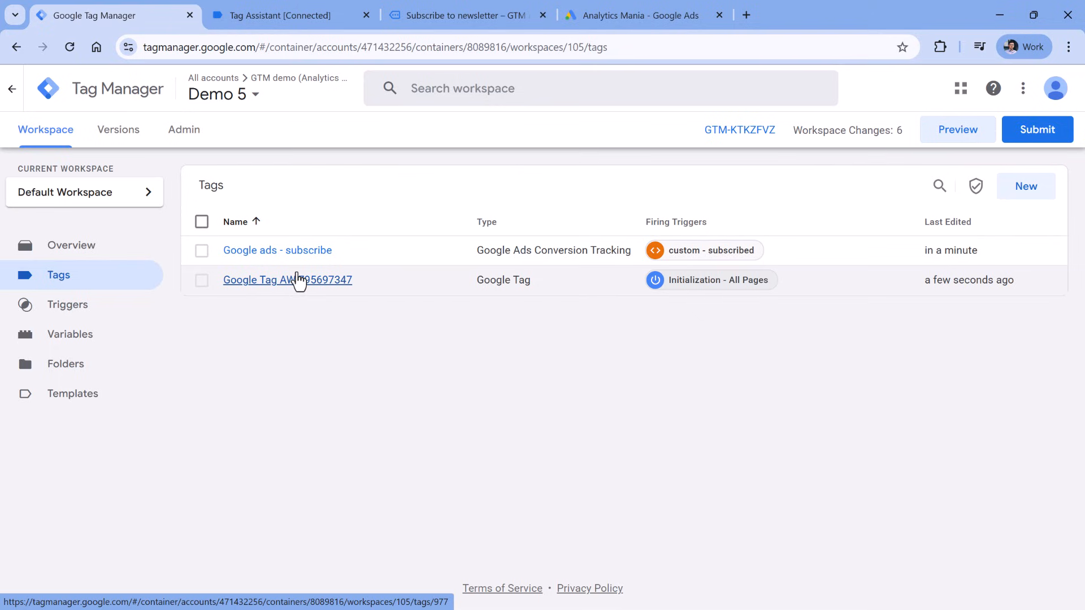
- Finish the Subscribe conversion setup in Google Ads, and start submitting the workspace changes in Google Tag Manager
click(622, 18)
scroll(512, 271, up, 6)
scroll(513, 266, down, 6)
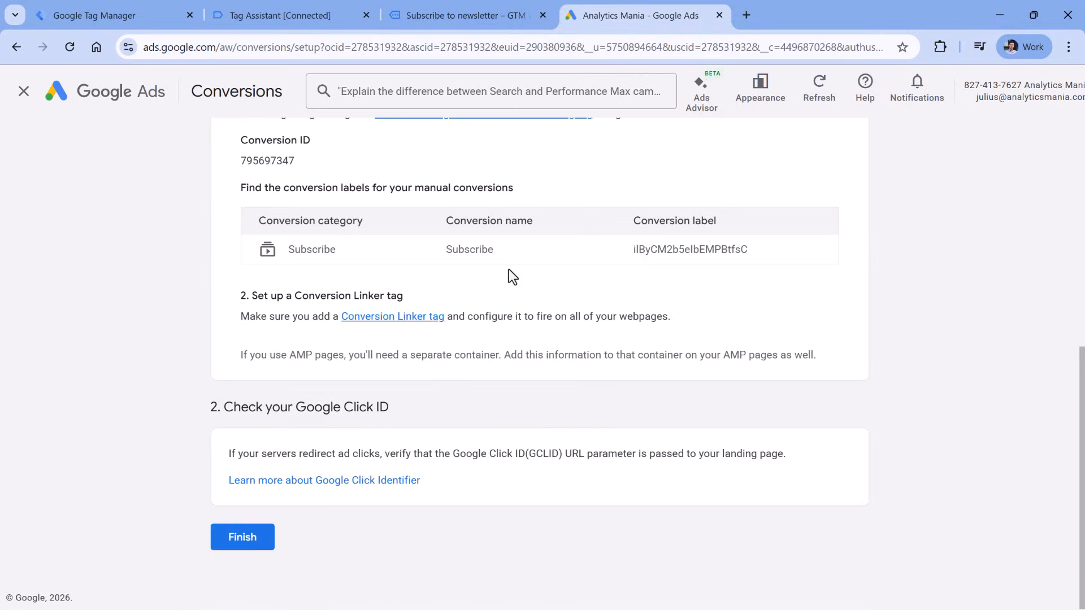
click(255, 541)
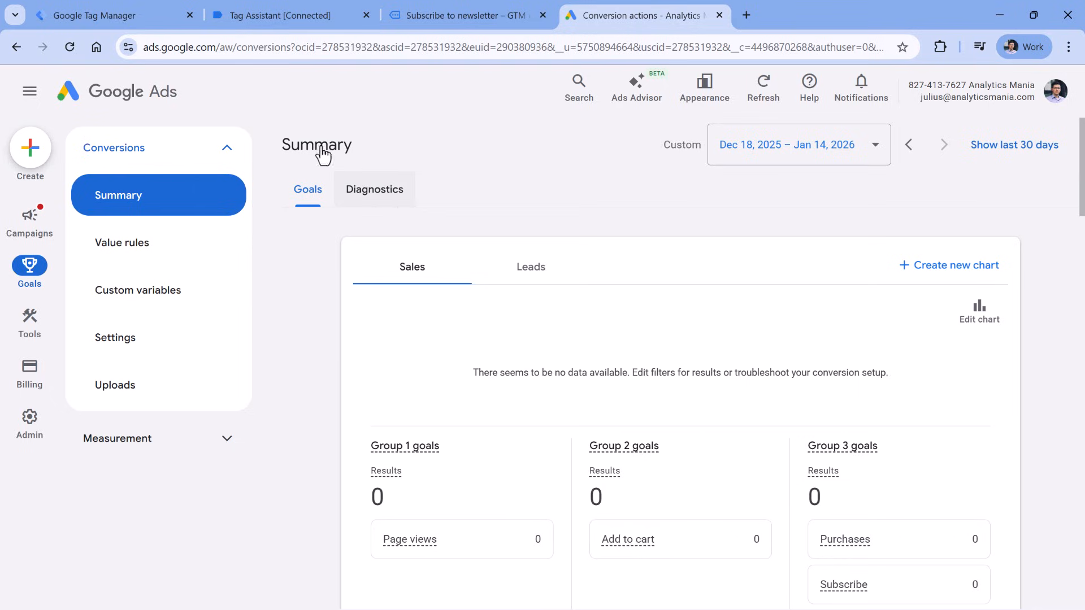
click(112, 26)
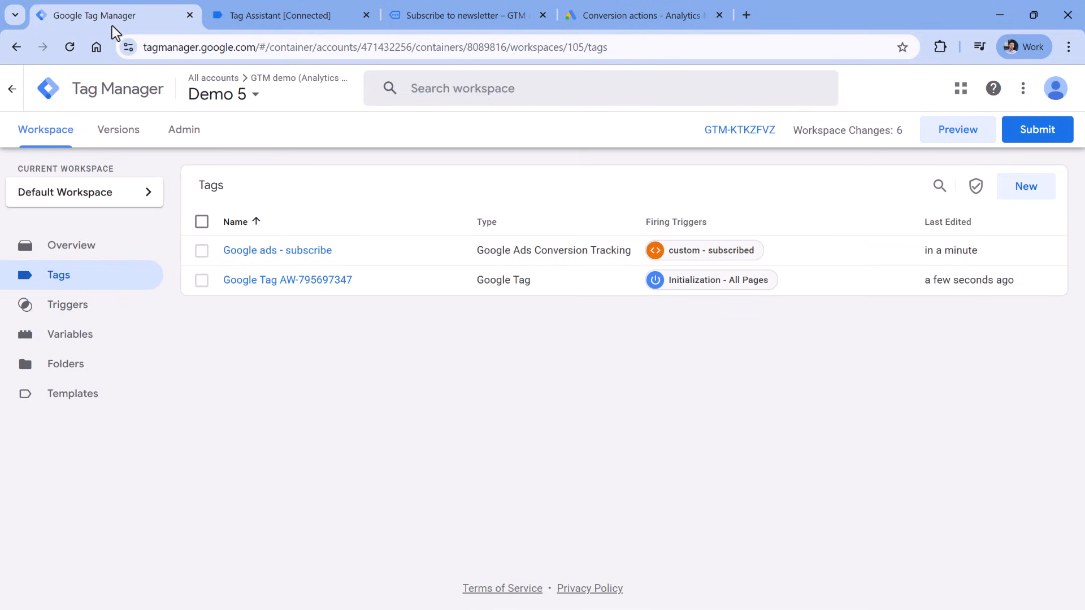
click(1038, 137)
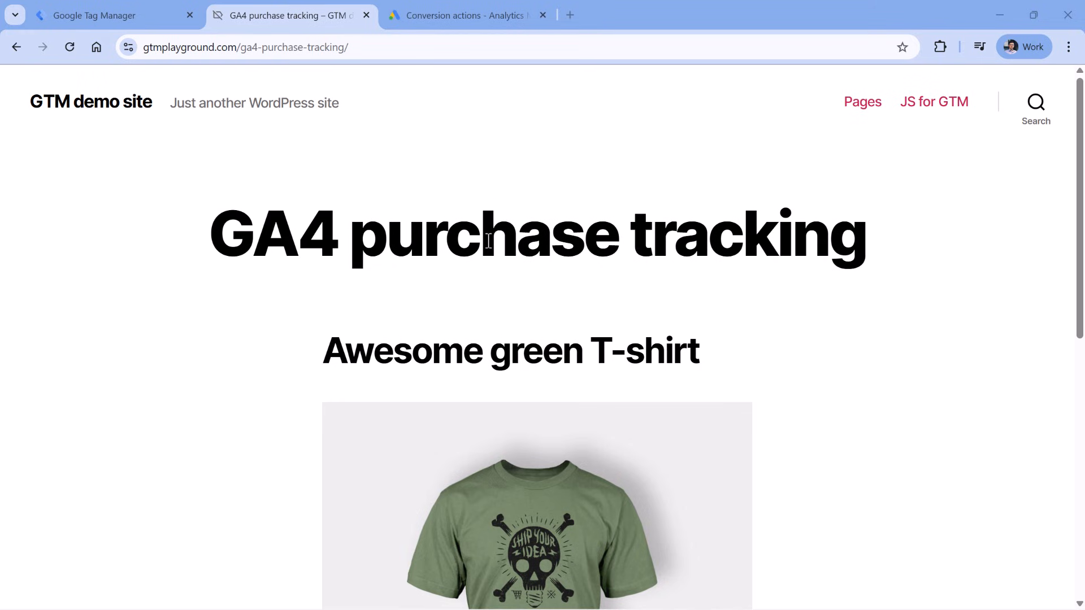
- On the demo site's GA4 purchase tracking page, try out the purchase of the Awesome green T-shirt
scroll(490, 234, down, 8)
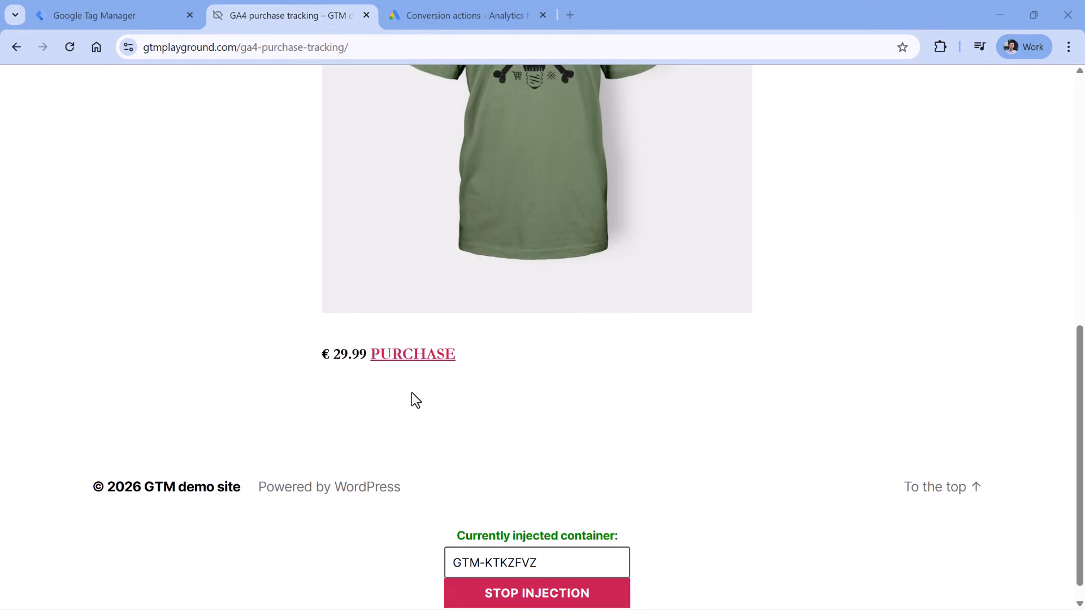
click(417, 356)
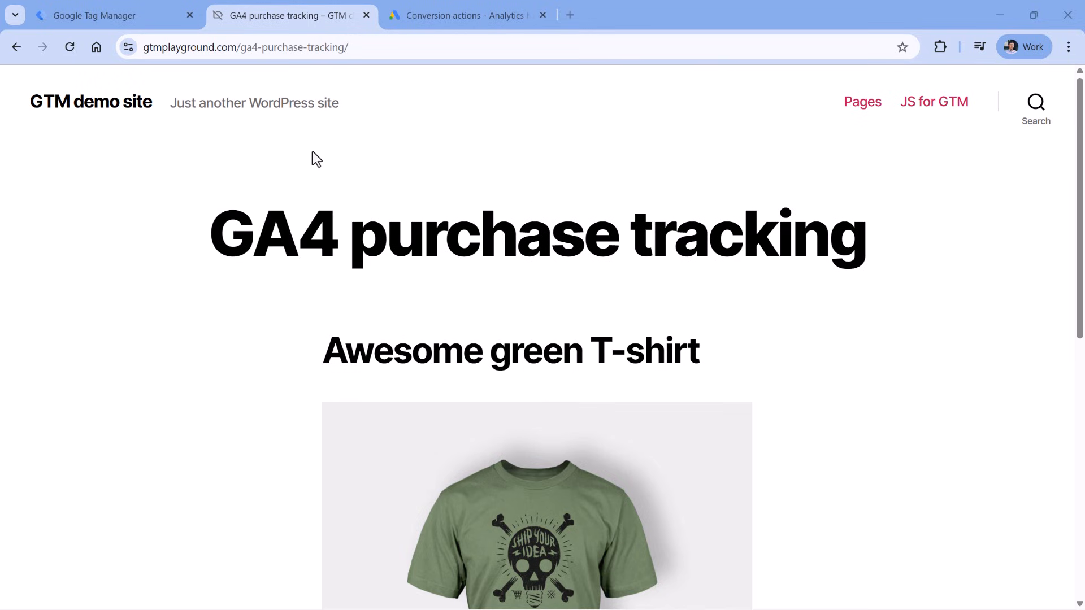
click(108, 18)
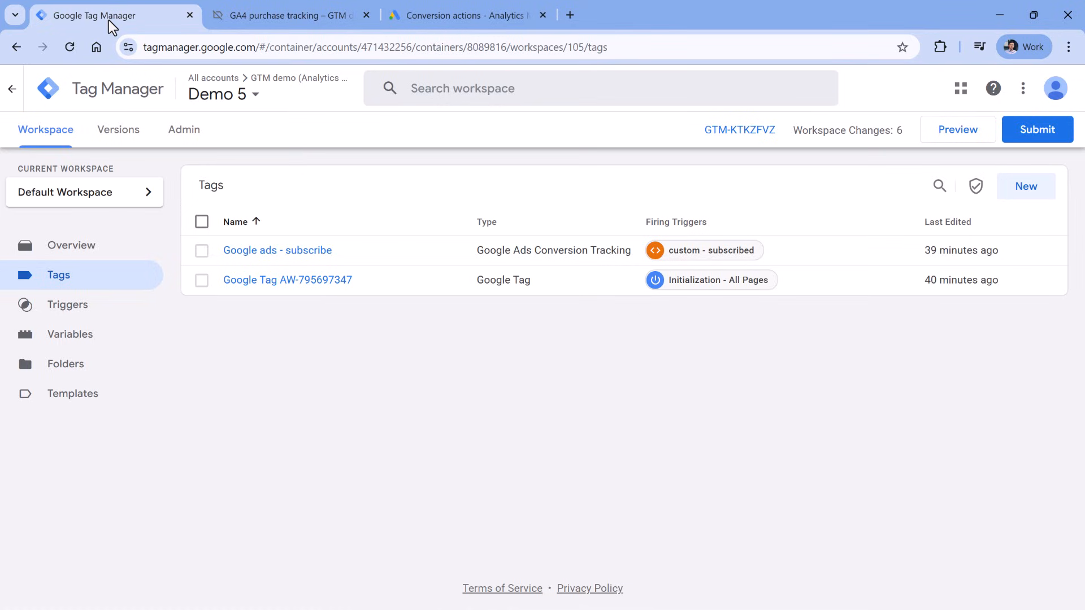
click(957, 136)
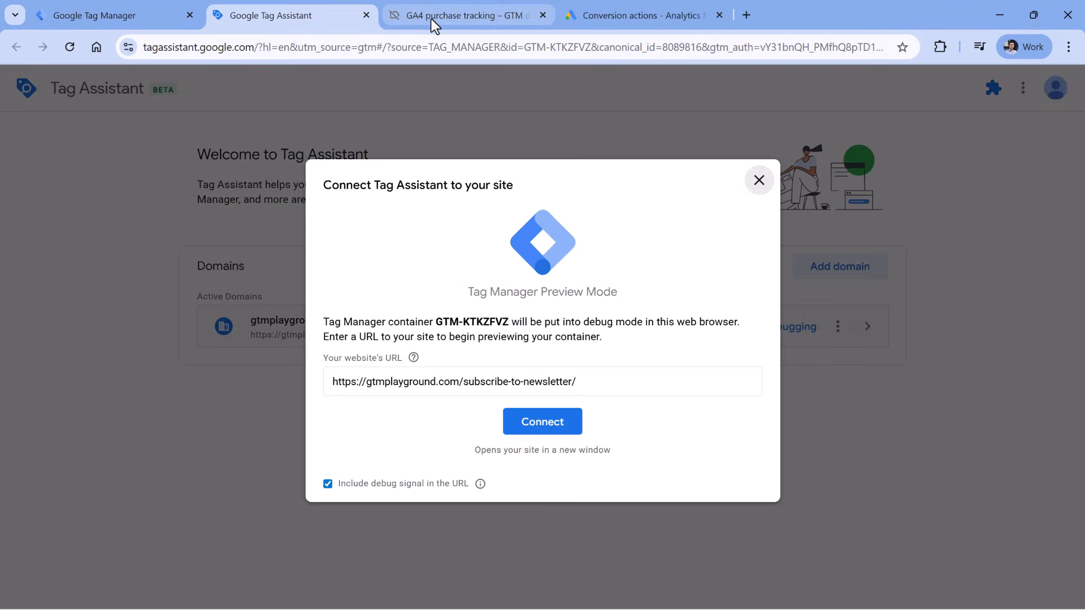
click(432, 19)
click(287, 22)
click(401, 384)
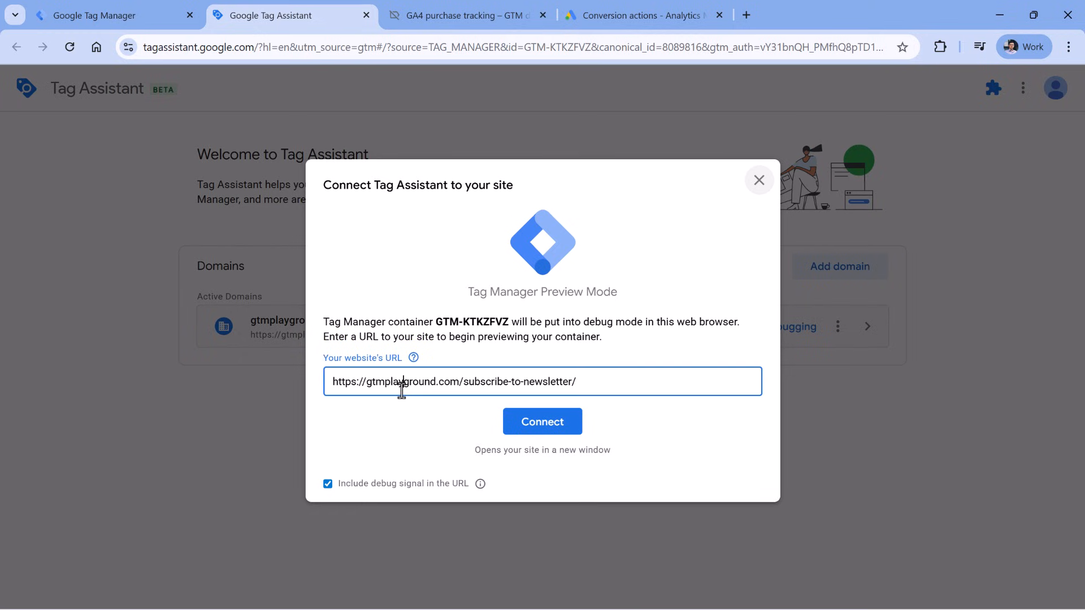
key(ctrl+a)
text(https://gtmplayground.com/ga4-purchase-tracking/)
click(542, 425)
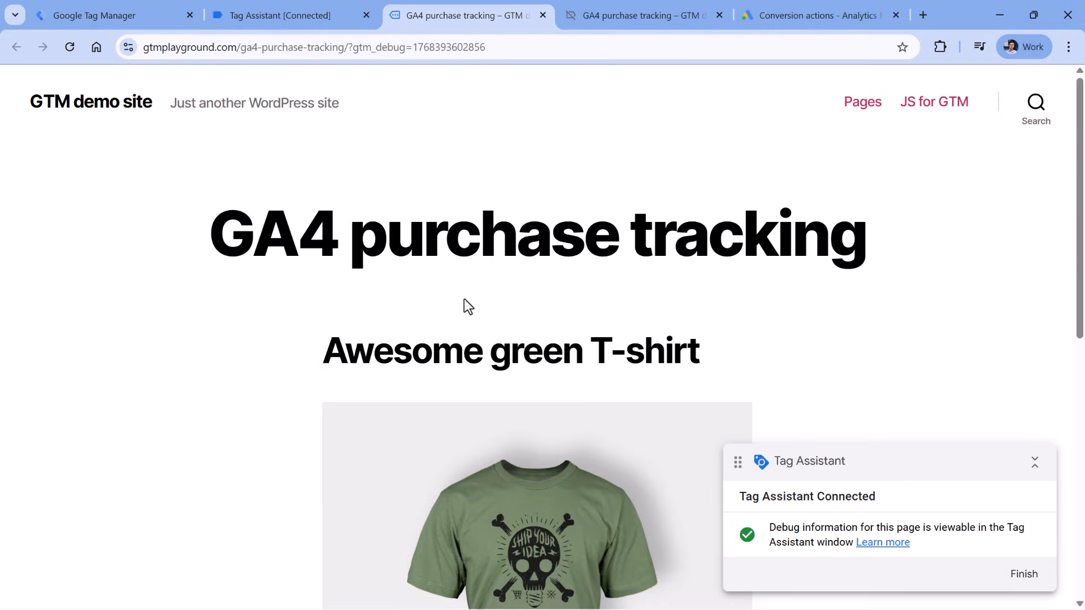
- Make a test purchase of the green T-shirt on the connected page, and continue to the debug session in Tag Assistant
scroll(464, 294, down, 8)
click(410, 431)
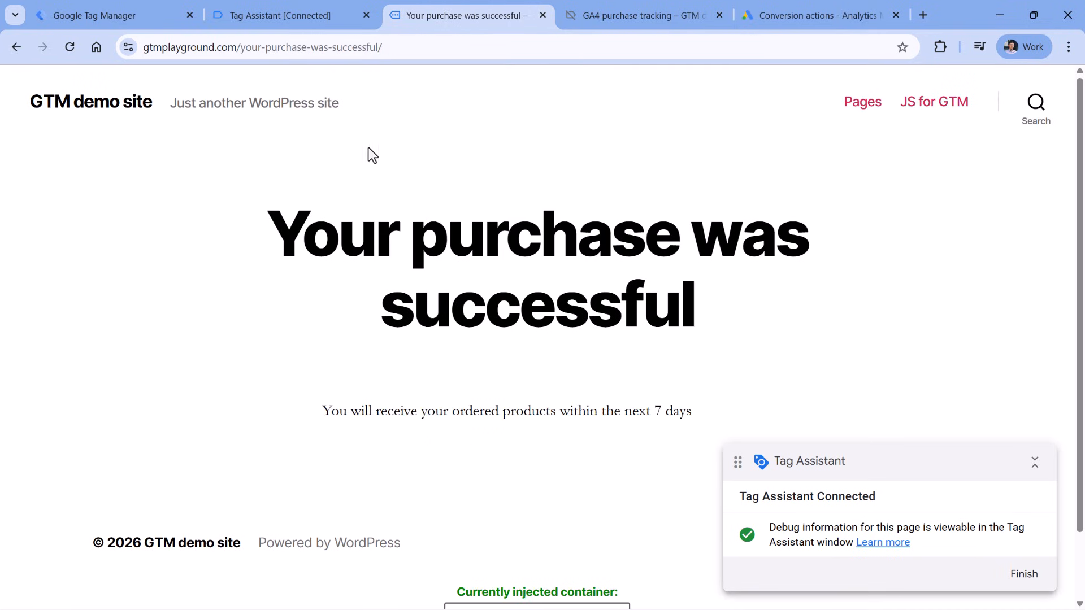
click(287, 17)
click(518, 350)
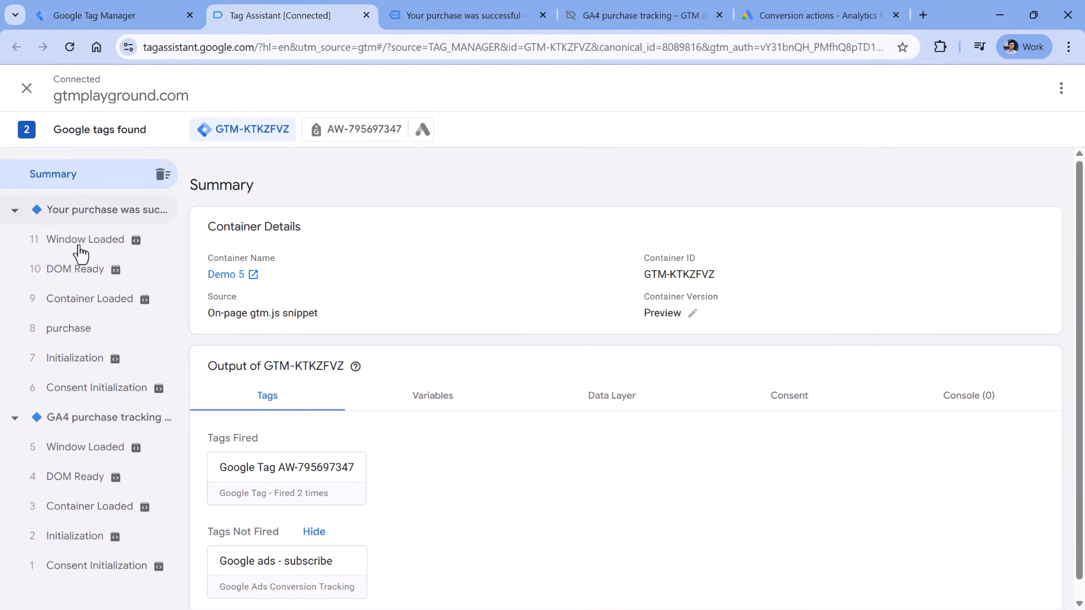
- Inspect the purchase event's dataLayer push, checking the event name, the ecommerce object and the value parameter
click(78, 330)
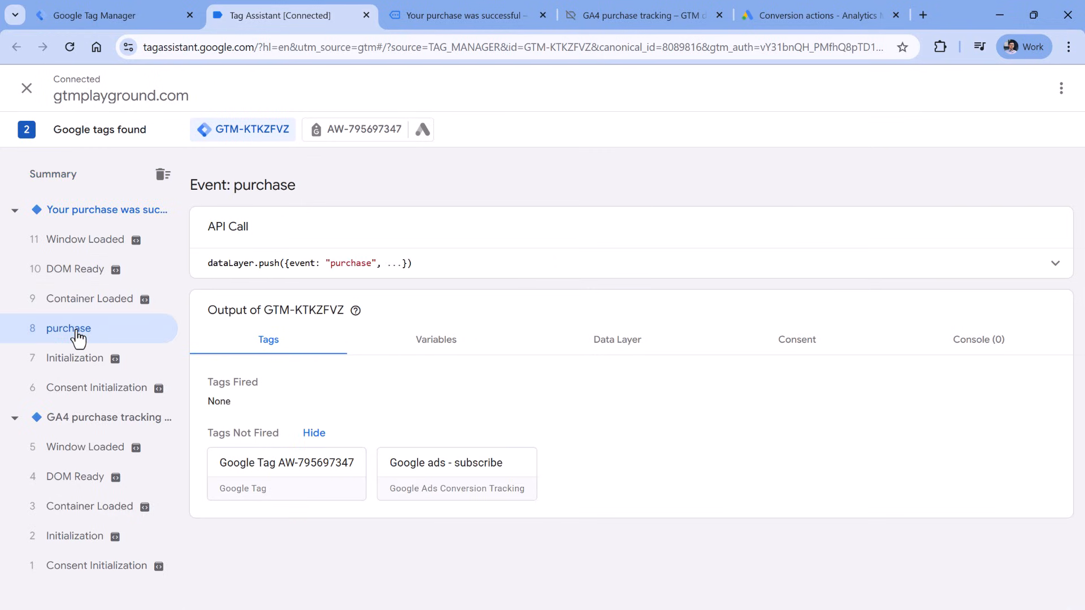
click(1037, 272)
scroll(511, 271, down, 1)
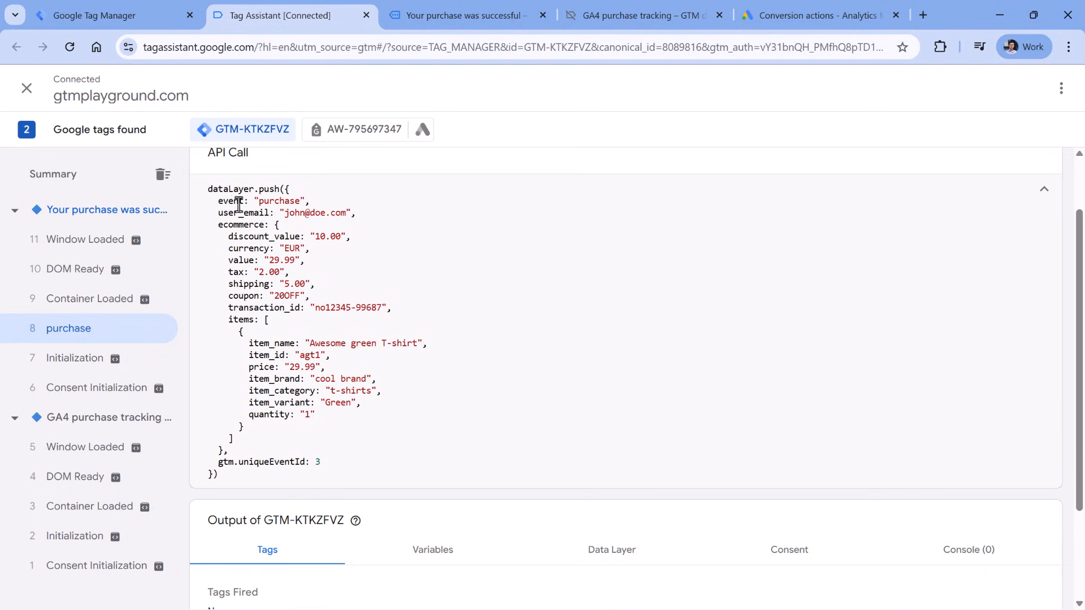
drag(219, 202, 305, 203)
click(271, 237)
drag(221, 229, 238, 440)
click(238, 441)
drag(225, 261, 305, 260)
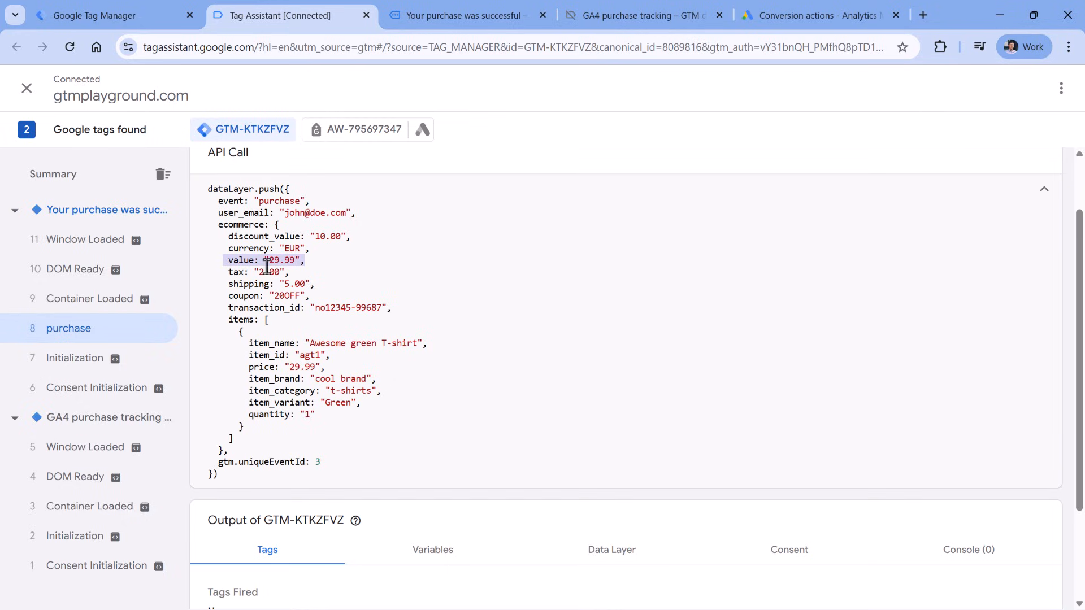
click(823, 17)
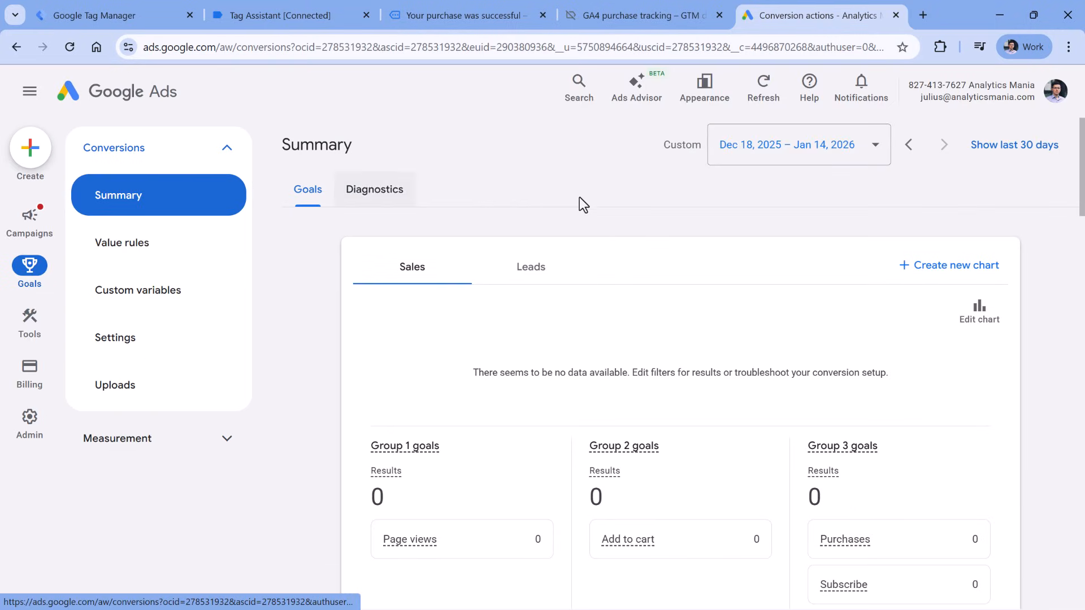
scroll(588, 206, down, 5)
click(953, 374)
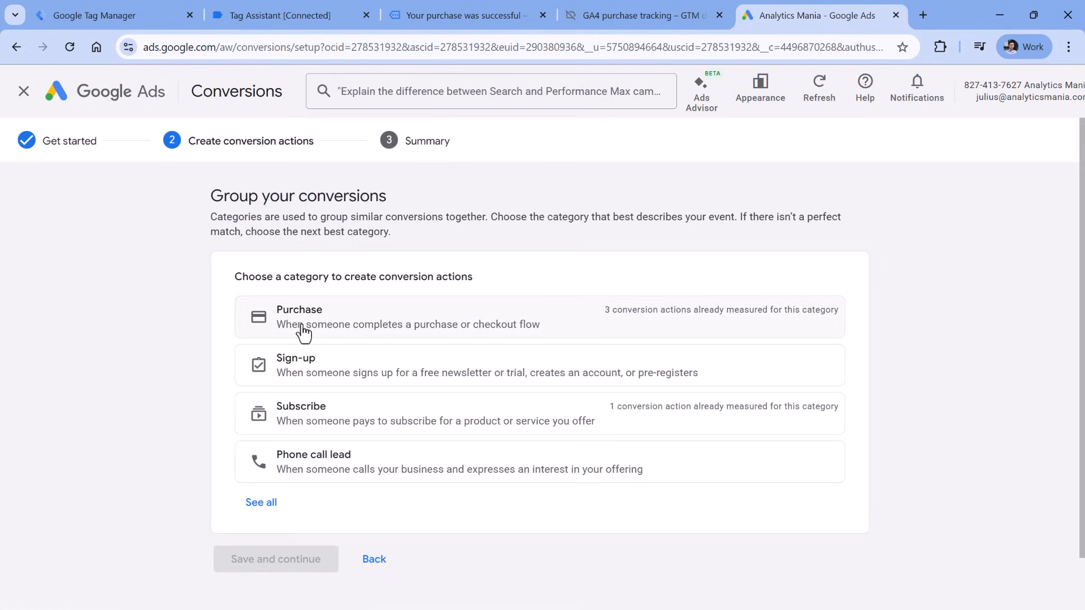
click(303, 333)
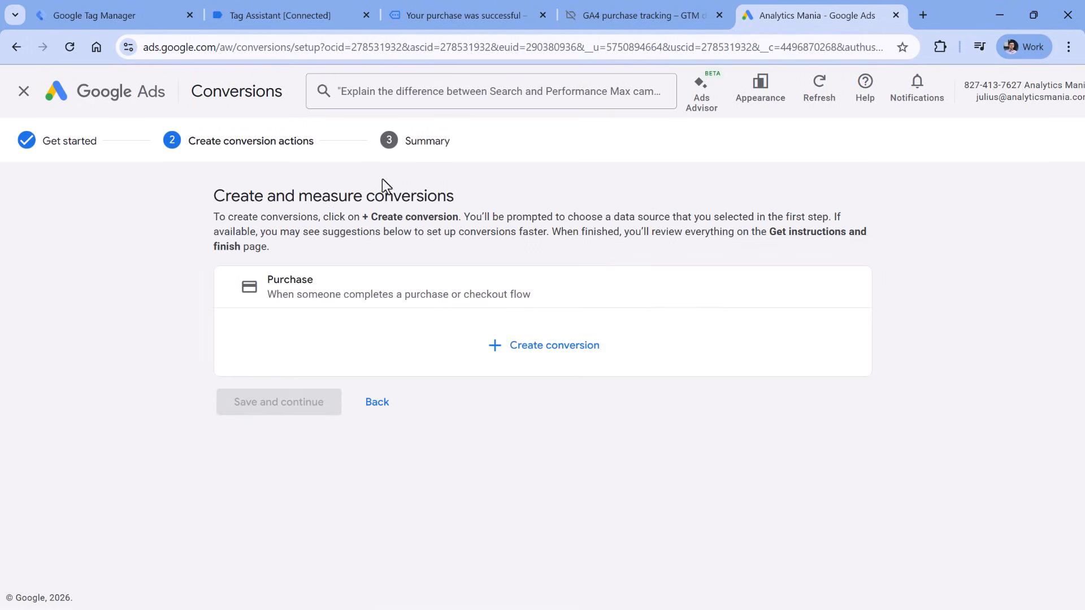
click(536, 359)
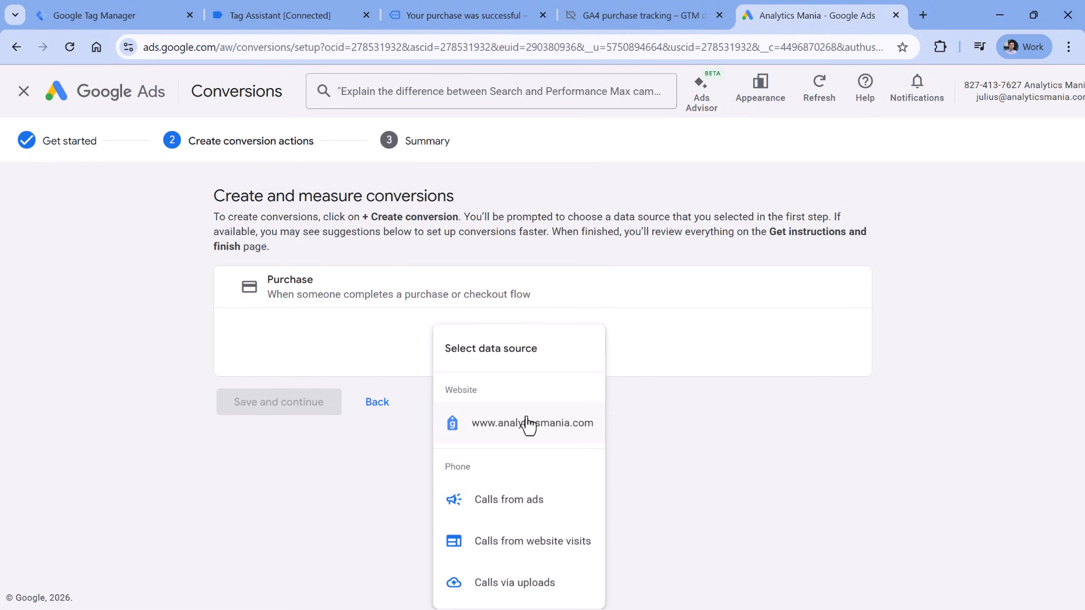
click(523, 427)
- Set the Purchase conversion up manually with code, accepting its primary action, different values per conversion and Every count settings
click(374, 230)
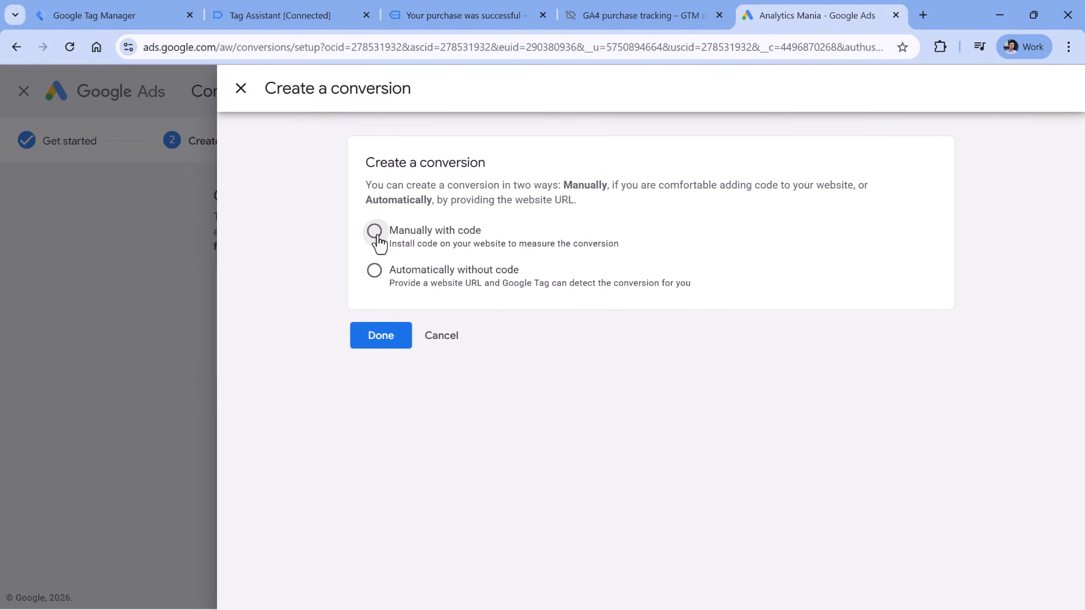
click(517, 345)
scroll(531, 347, down, 8)
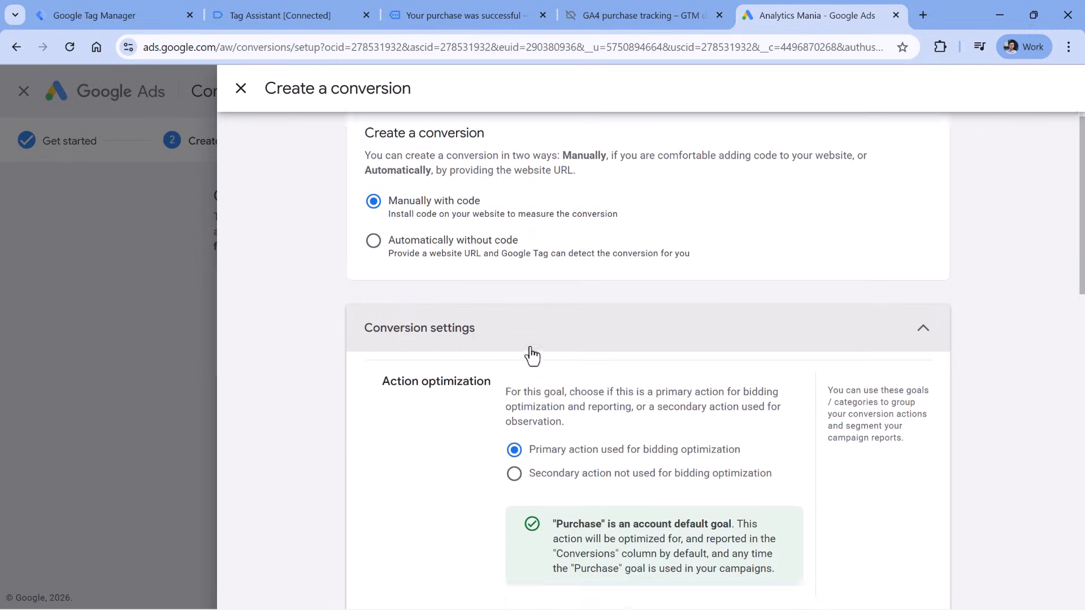
scroll(533, 333, down, 3)
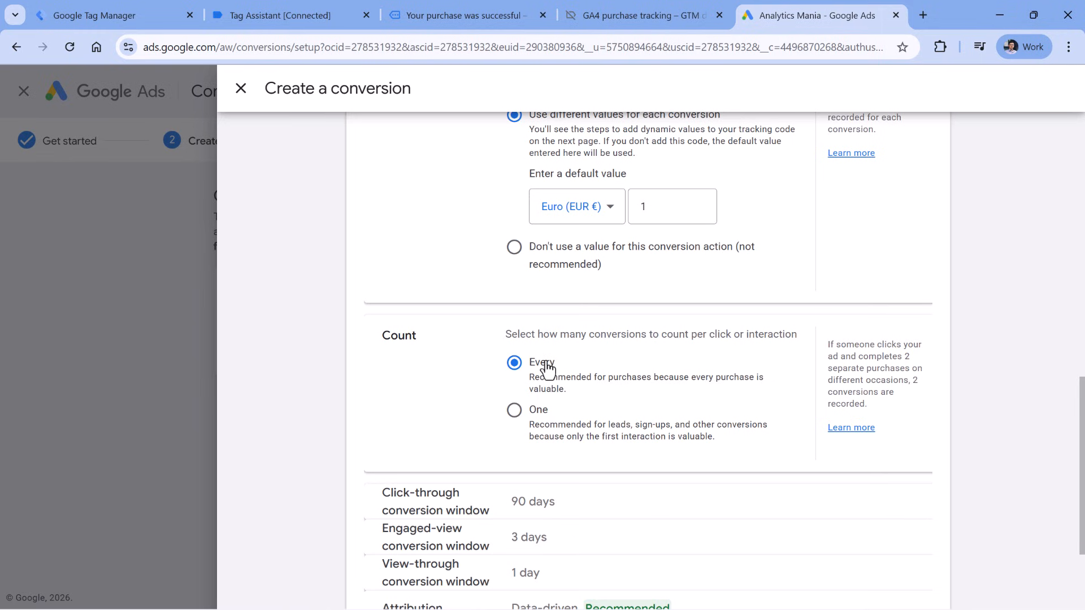
scroll(547, 368, down, 3)
click(384, 568)
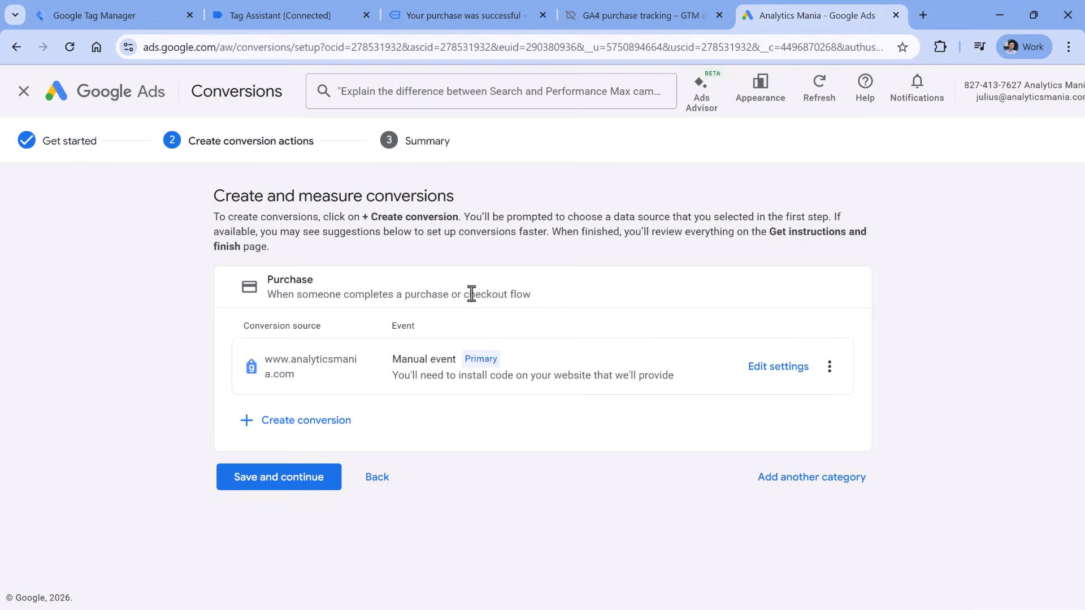
- Save the Purchase conversion, and find its conversion ID and conversion label in the Google Tag Manager instructions
click(291, 472)
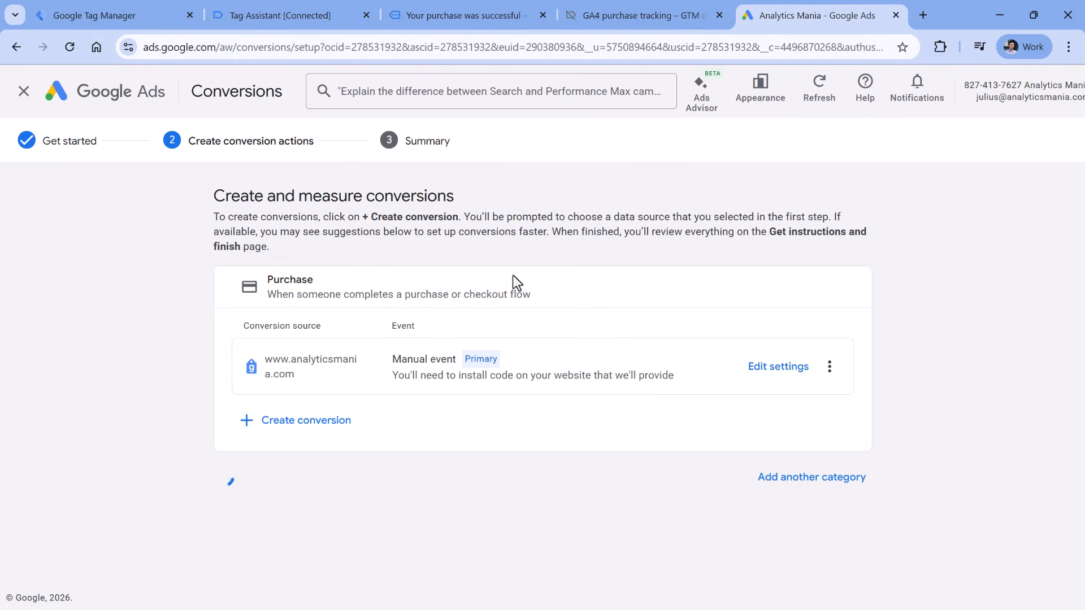
scroll(537, 284, down, 2)
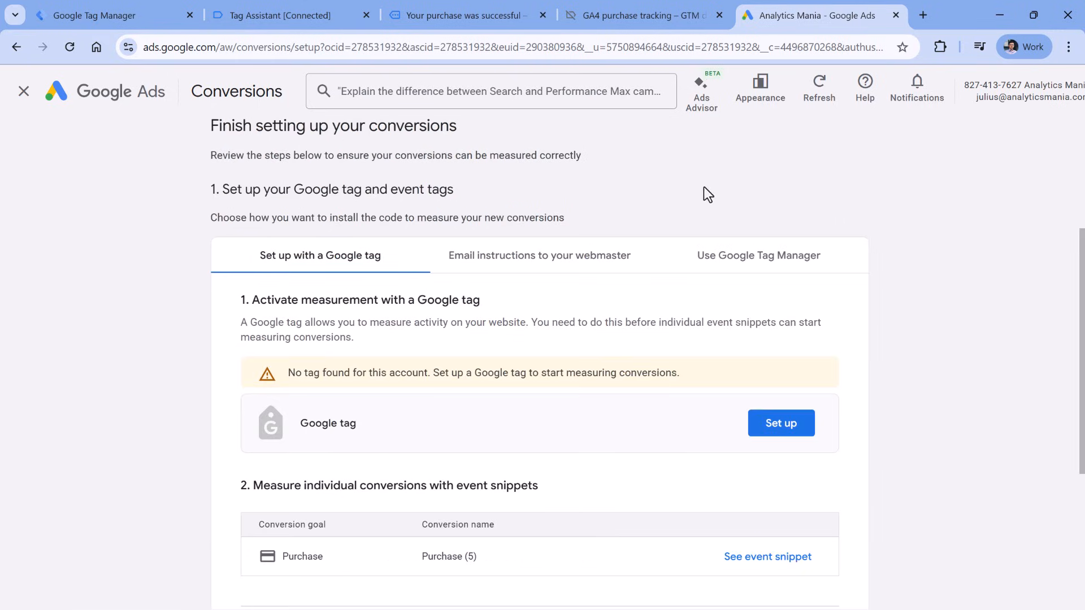
click(735, 257)
double_click(266, 366)
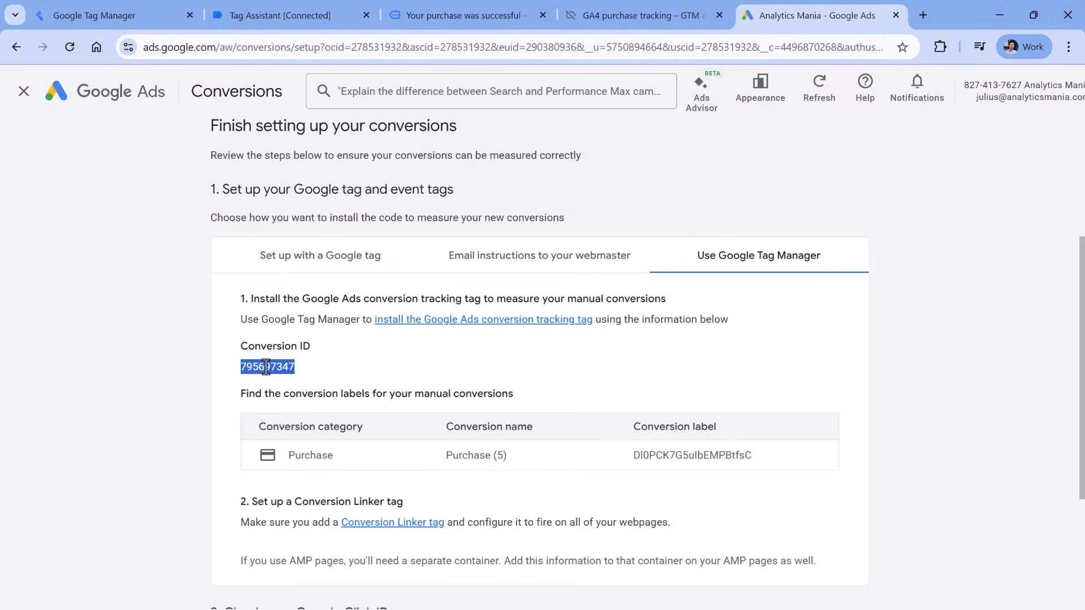
double_click(694, 455)
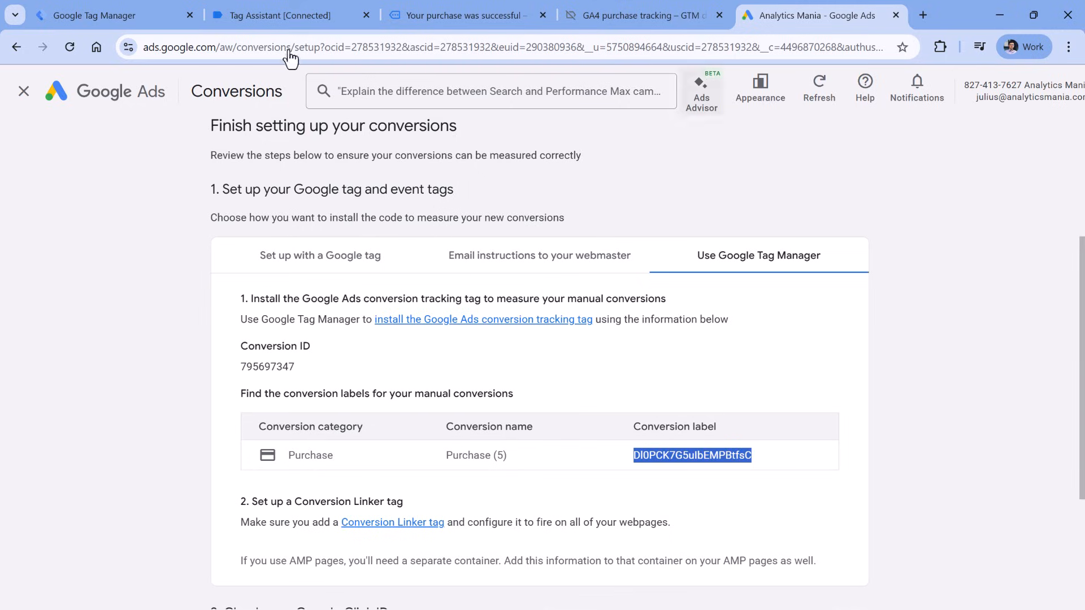
- Create a new tag of type Google Ads Conversion Tracking in Google Tag Manager
click(111, 22)
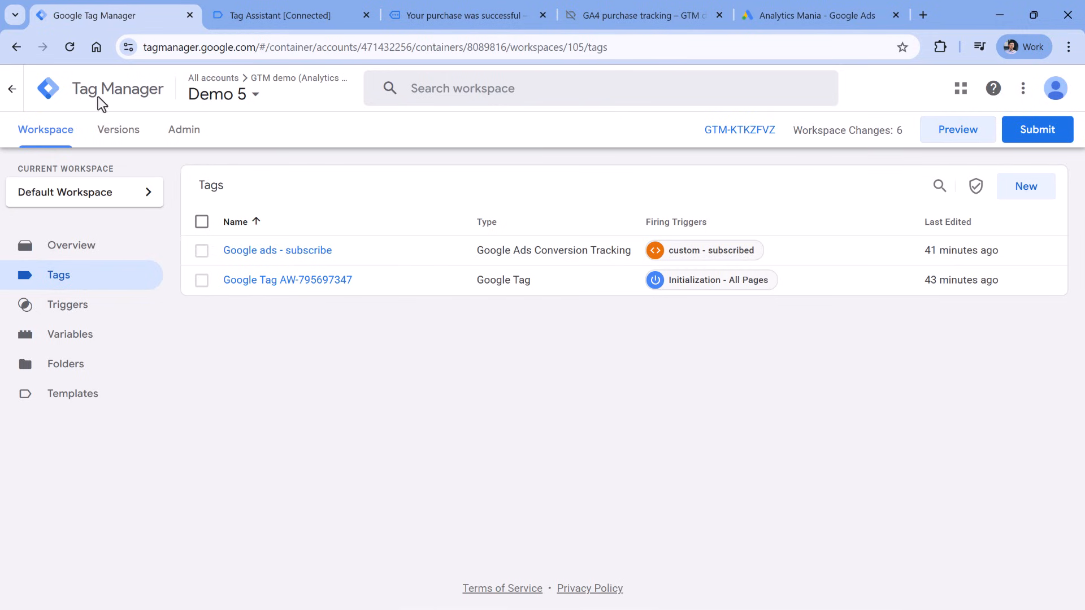
click(1024, 190)
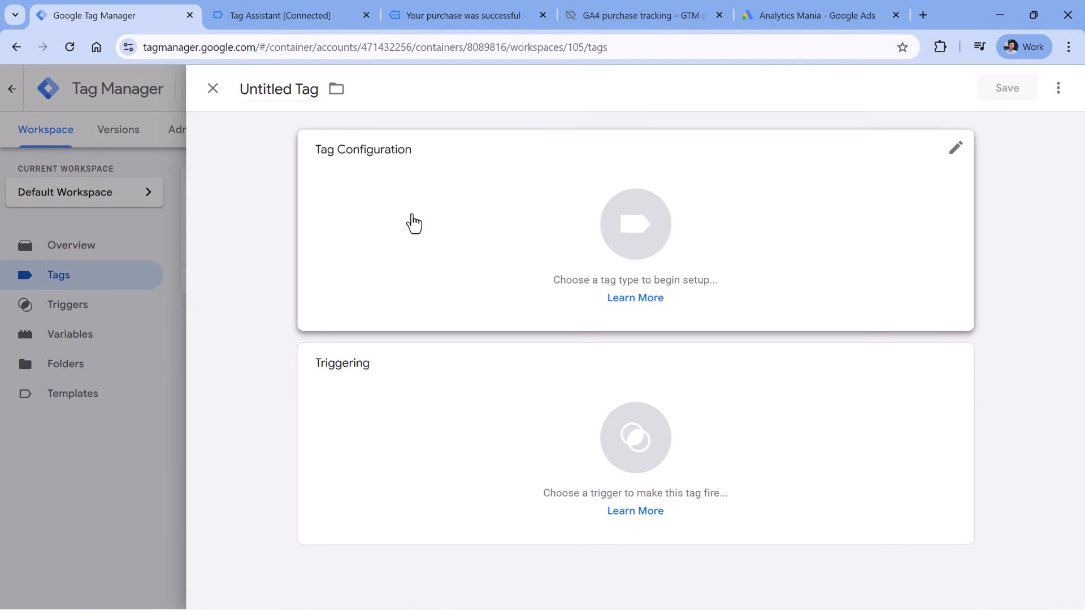
click(413, 223)
click(704, 272)
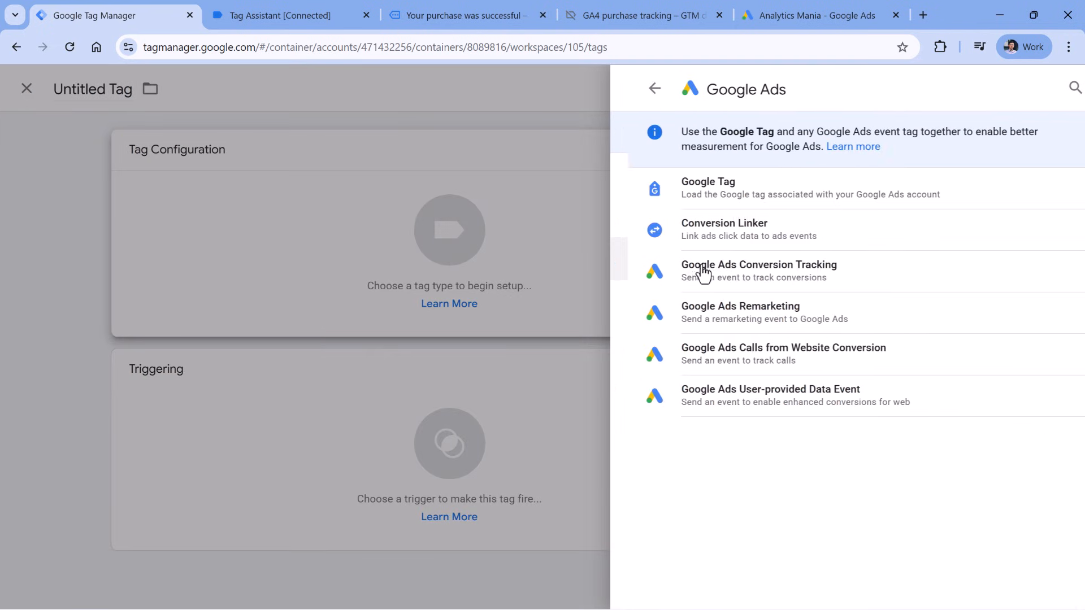
click(747, 287)
- Copy the conversion ID from the Google Ads instructions into the new tag's Conversion ID
click(408, 289)
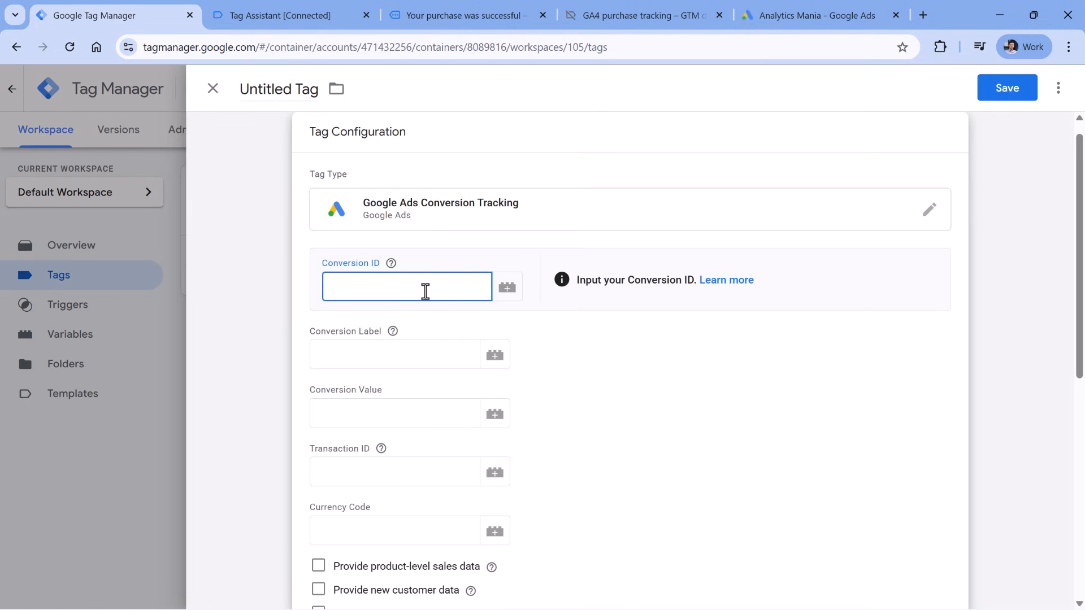
click(796, 17)
double_click(278, 366)
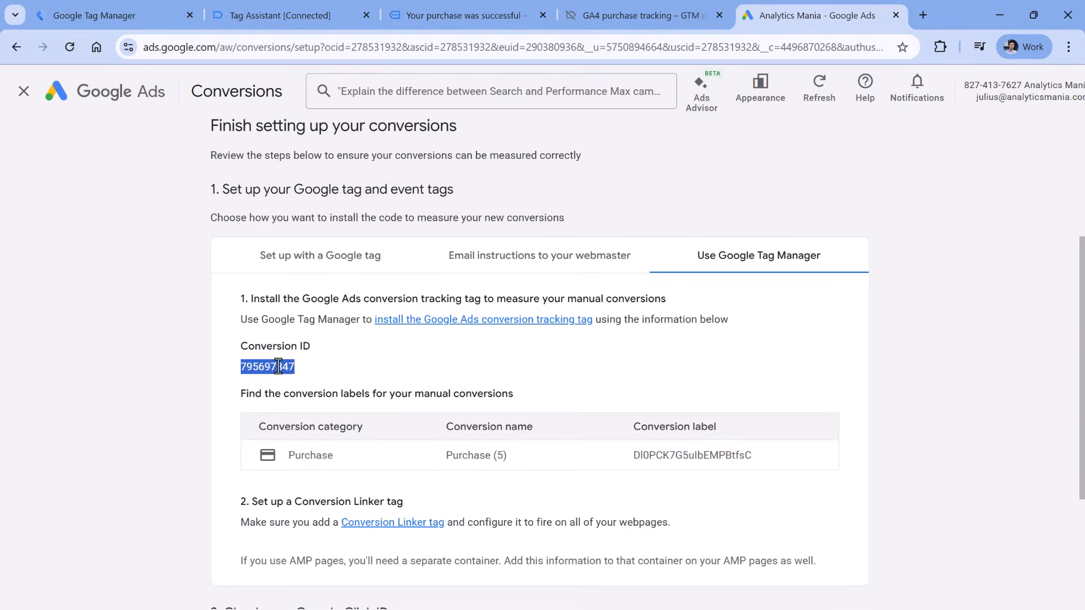
right_click(278, 367)
click(308, 383)
click(133, 15)
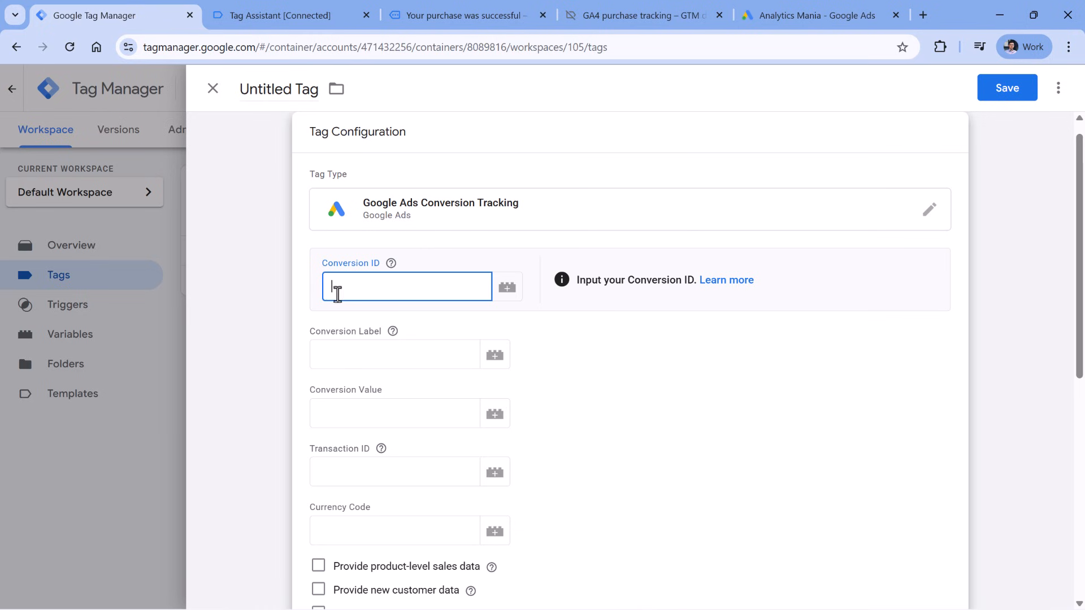
key(ctrl+v)
- Copy the Purchase conversion label from the Google Ads instructions into the tag's Conversion Label in Google Tag Manager
click(382, 368)
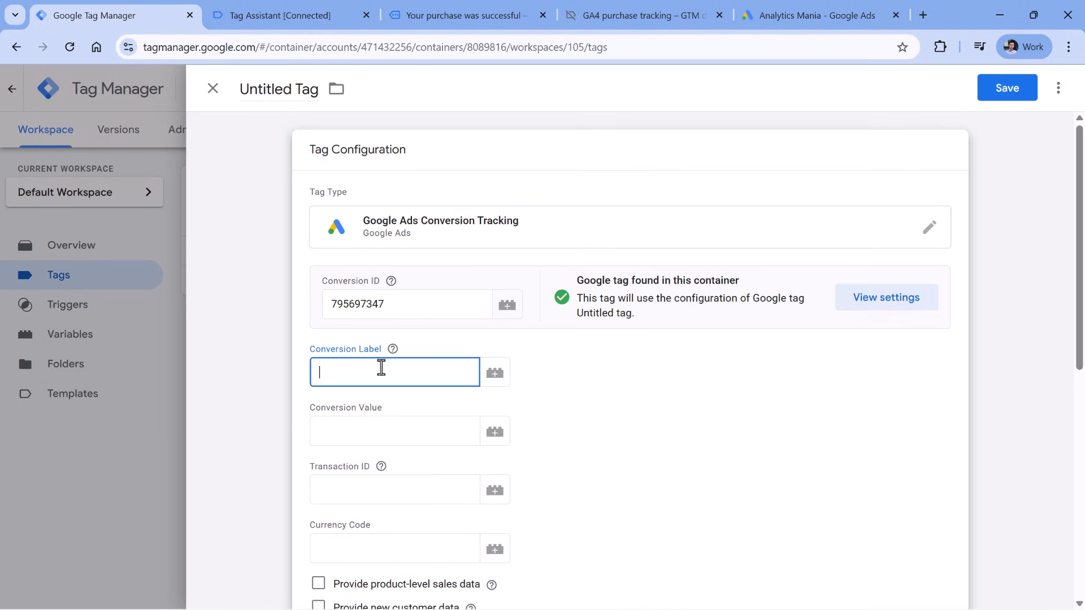
click(799, 16)
double_click(688, 456)
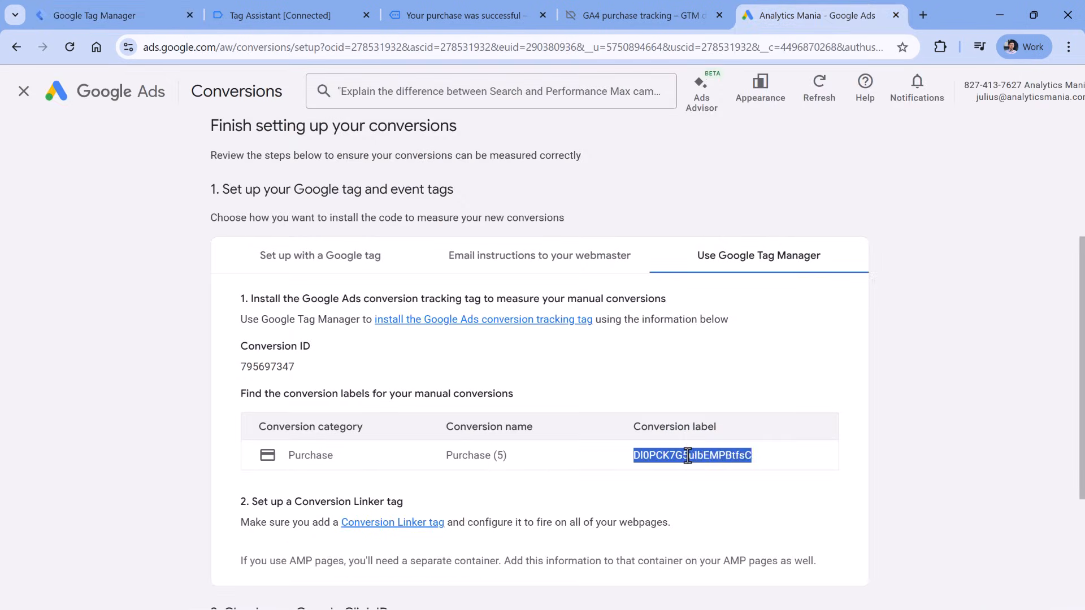
right_click(687, 455)
click(720, 264)
click(142, 19)
key(ctrl+v)
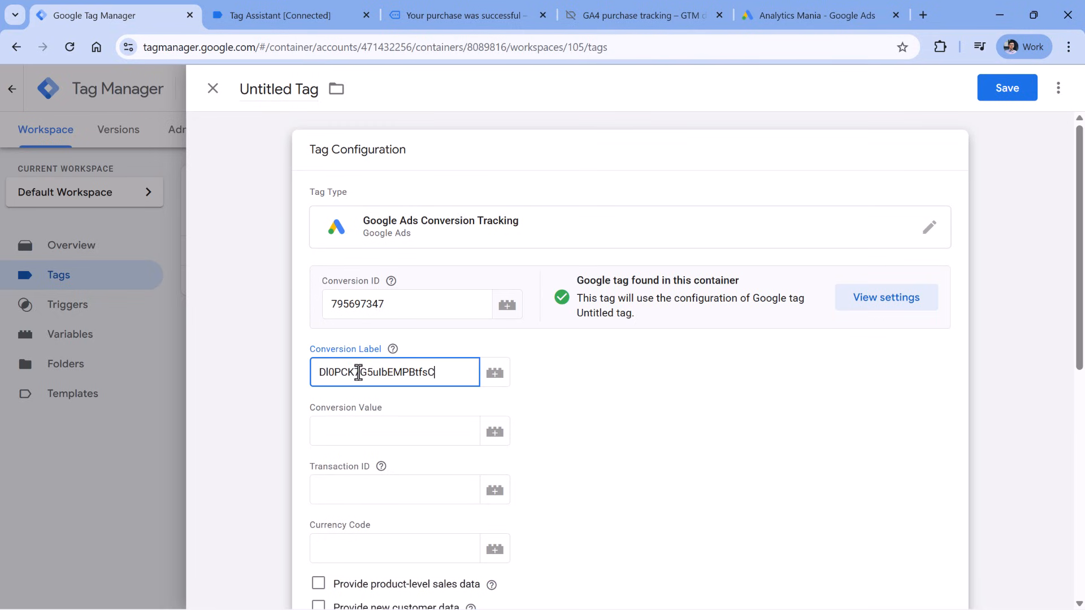
- Compare the tag's Conversion Value, Transaction ID and Currency Code fields with the purchase event's value, transaction_id and currency in Tag Assistant
scroll(441, 260, down, 2)
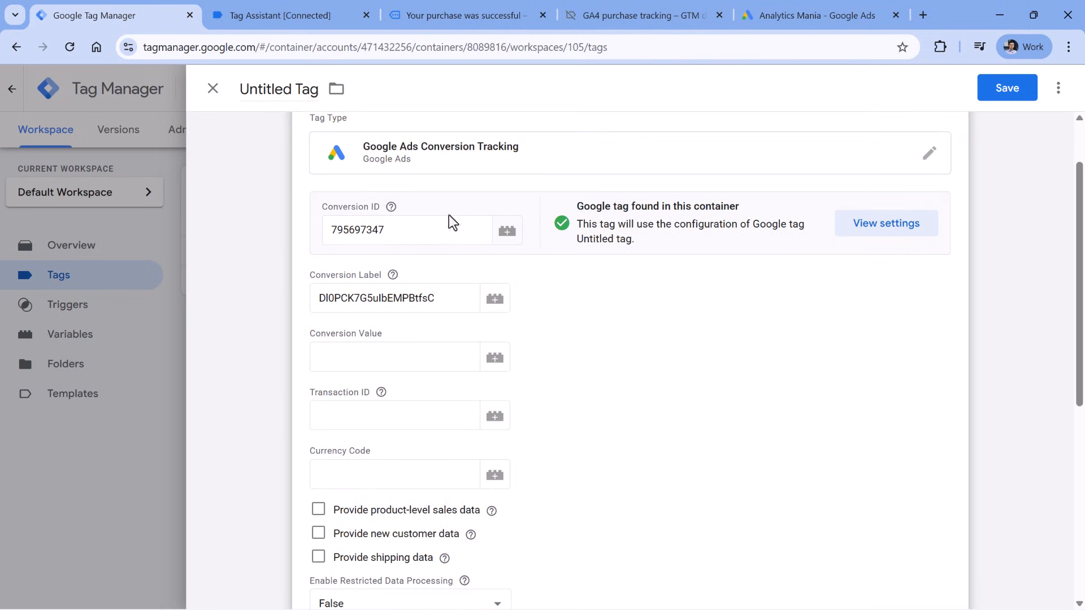
click(399, 355)
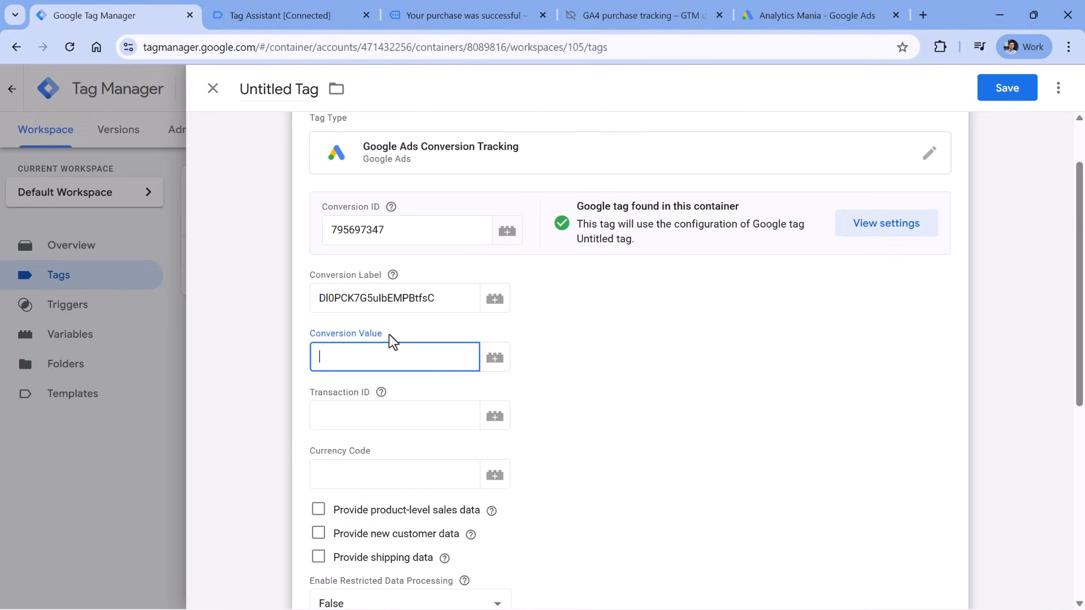
click(396, 472)
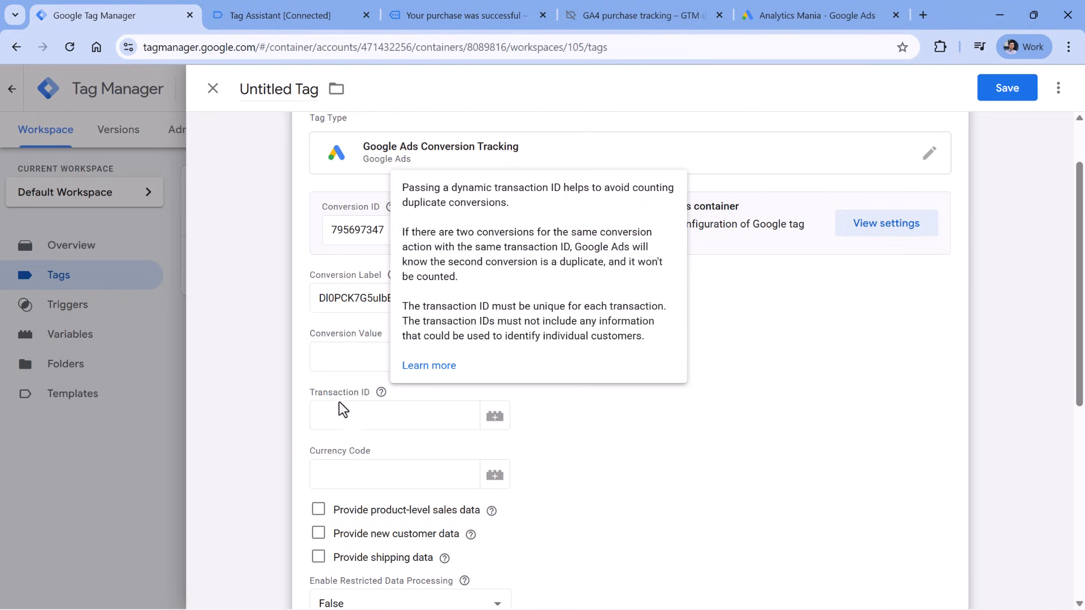
click(398, 412)
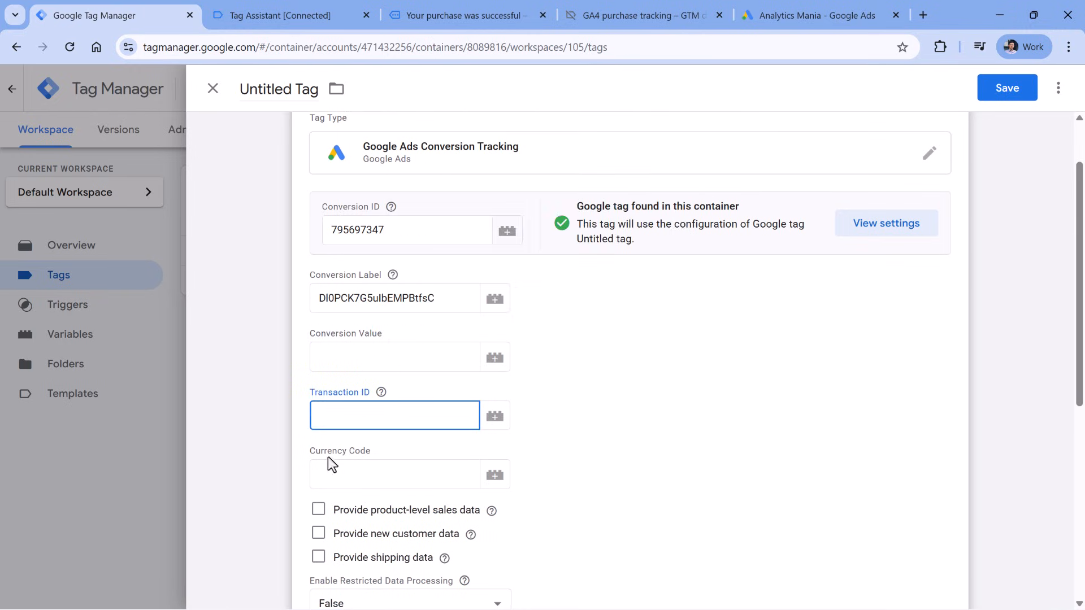
click(397, 349)
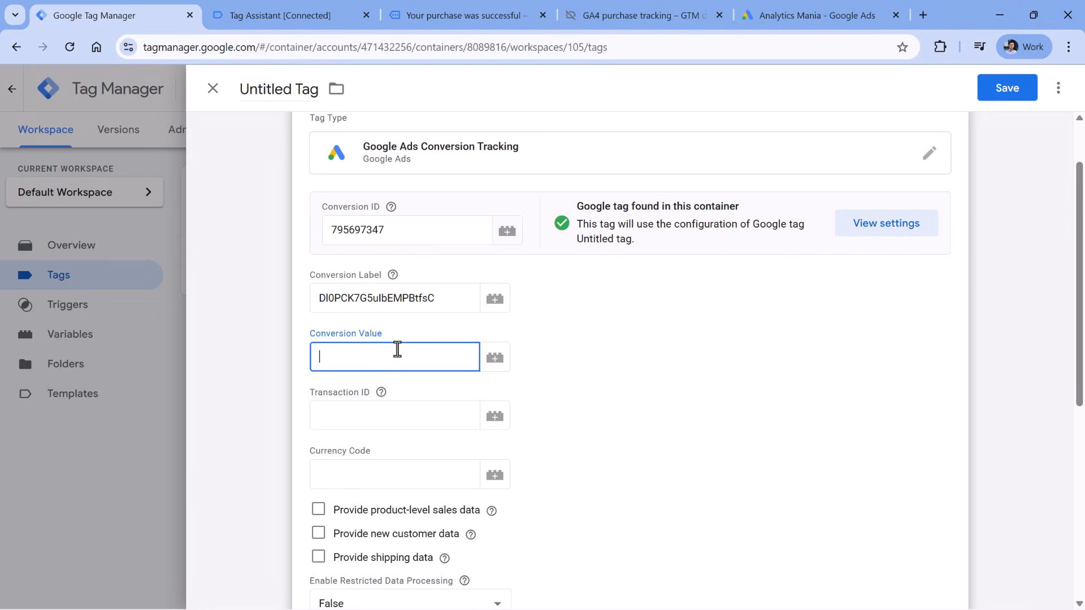
click(464, 16)
click(272, 21)
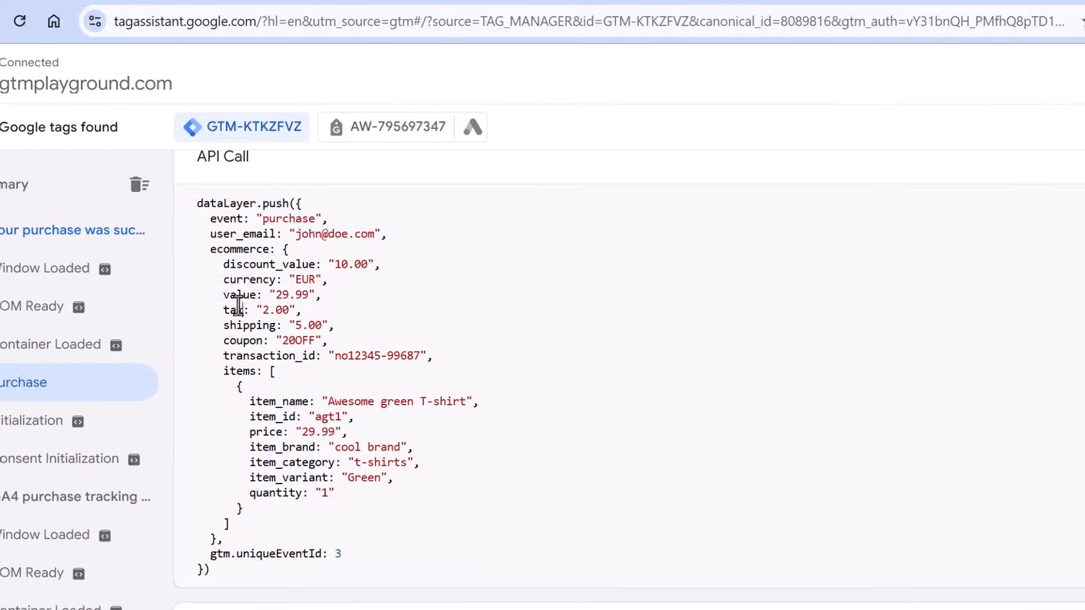
drag(263, 299, 316, 297)
drag(223, 281, 322, 281)
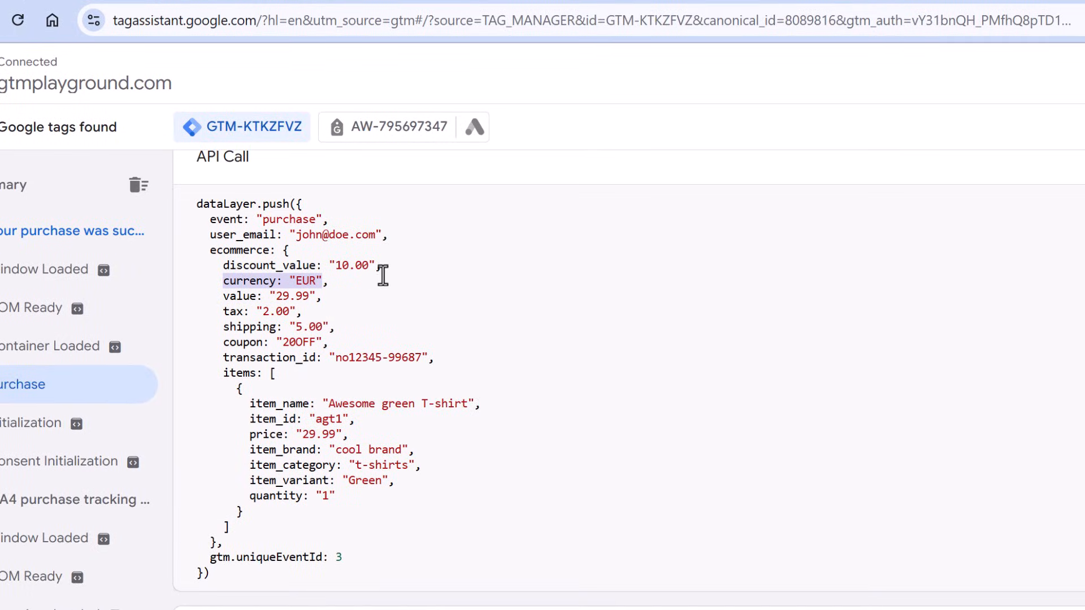
drag(210, 357, 440, 358)
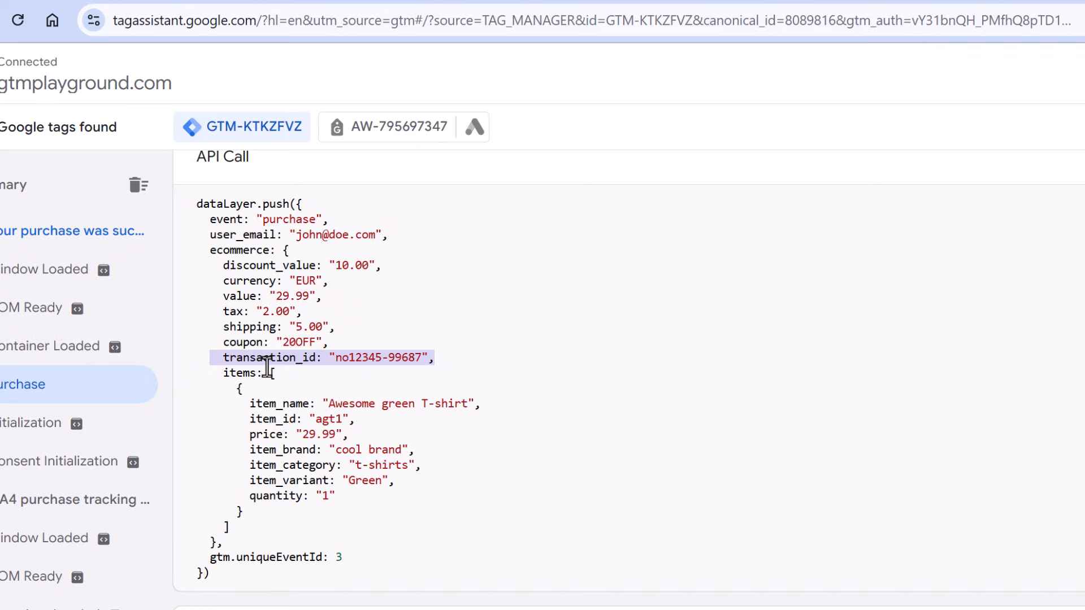
click(425, 297)
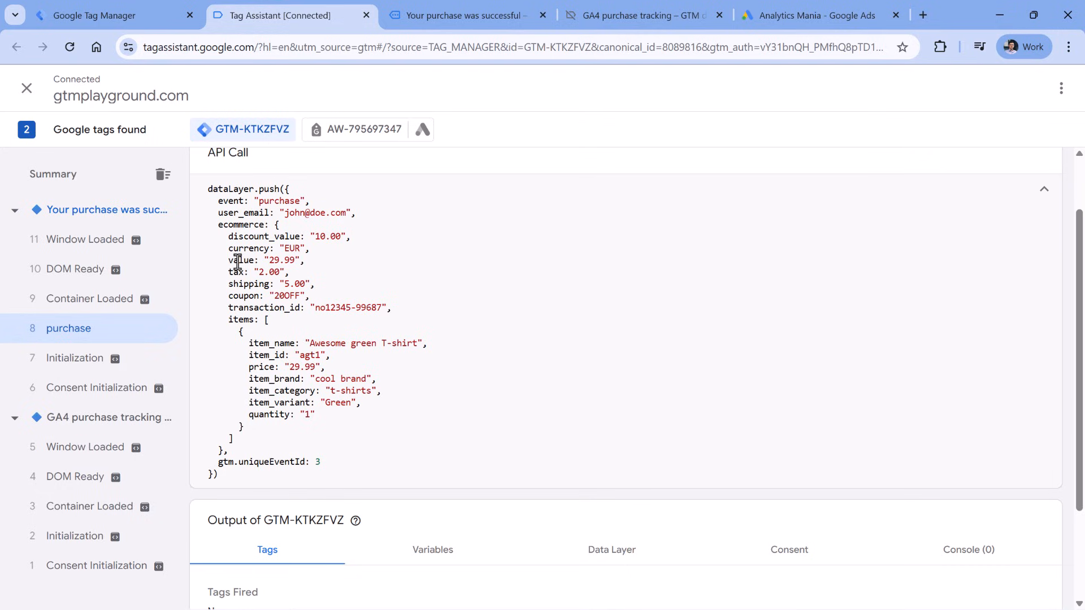
drag(228, 260, 295, 260)
drag(228, 248, 300, 251)
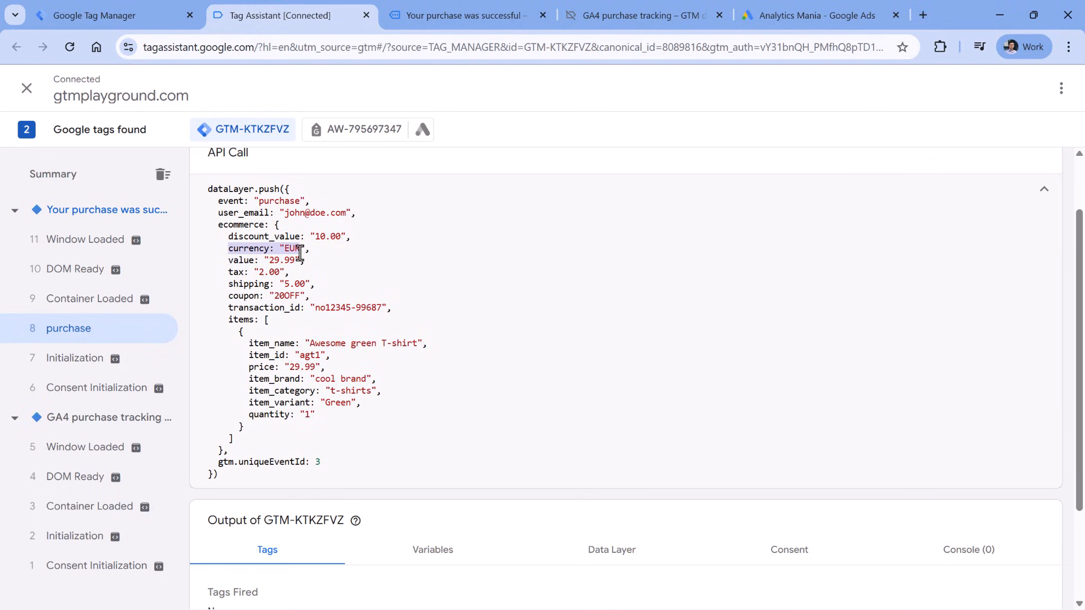
drag(213, 307, 403, 307)
click(403, 307)
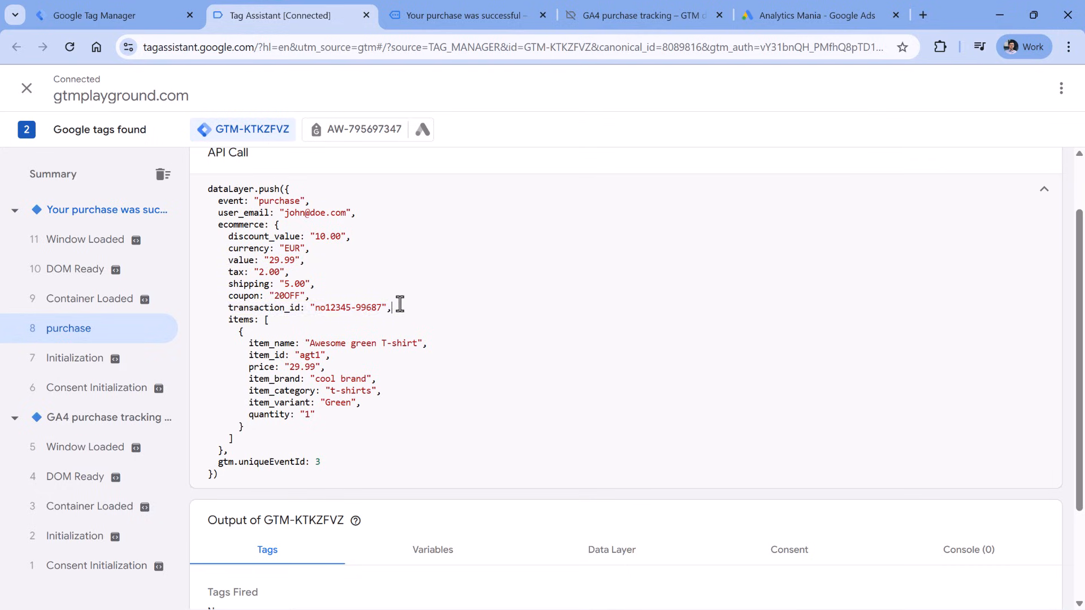
- In Google Tag Manager, create a new variable of type Data Layer Variable for the tag's Conversion Value
click(107, 17)
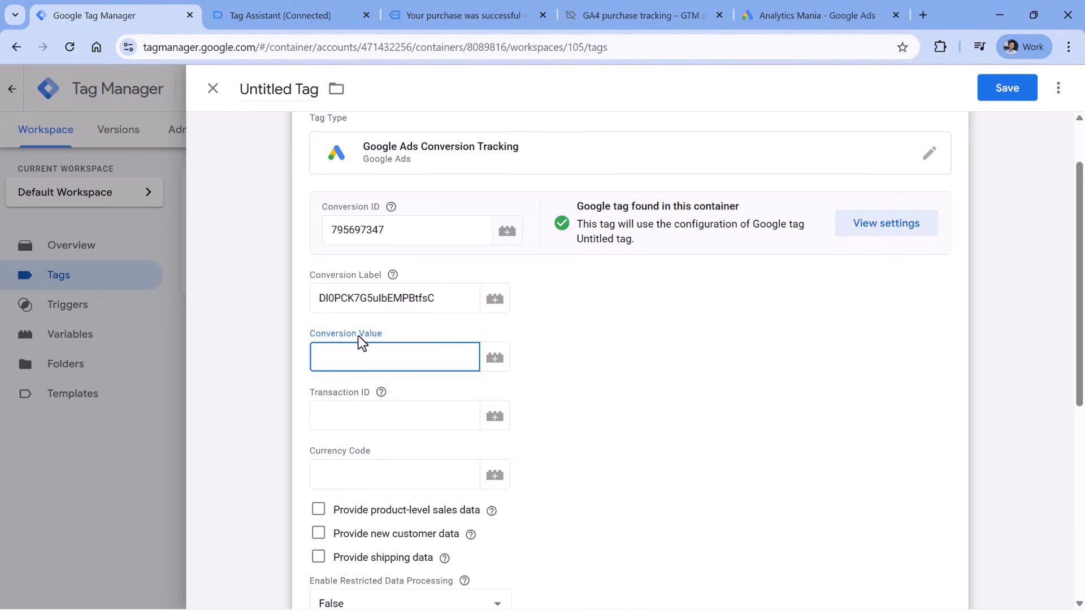
click(494, 358)
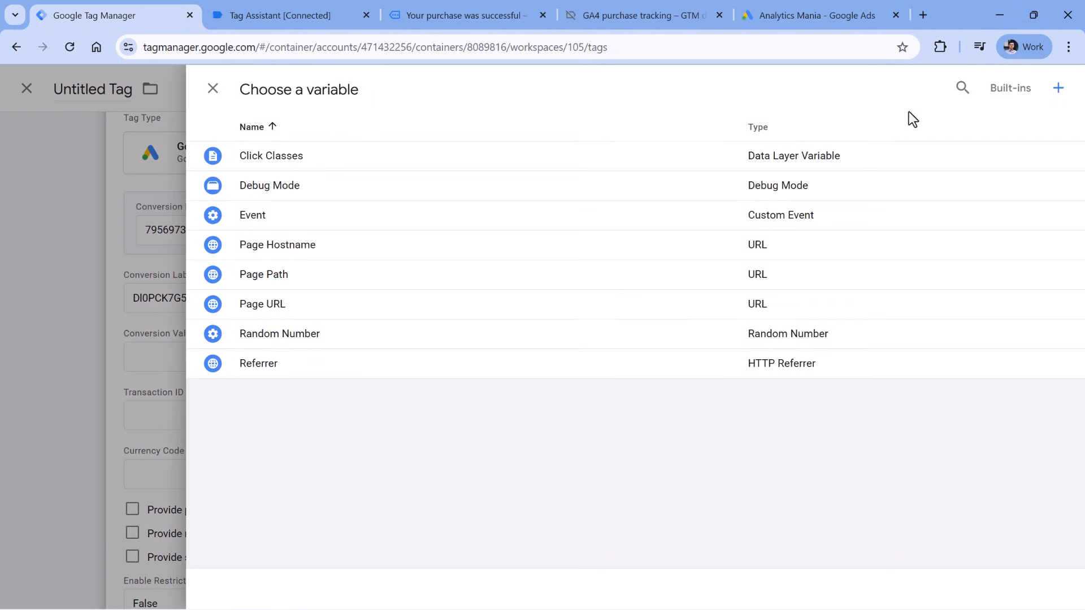
click(1058, 91)
click(422, 229)
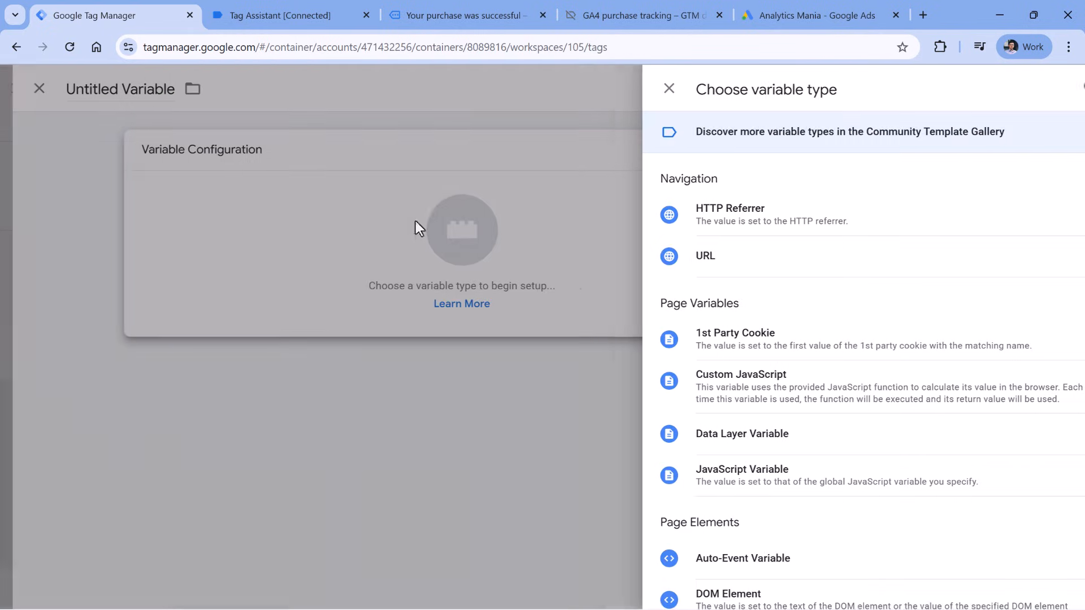
scroll(705, 281, down, 3)
click(709, 284)
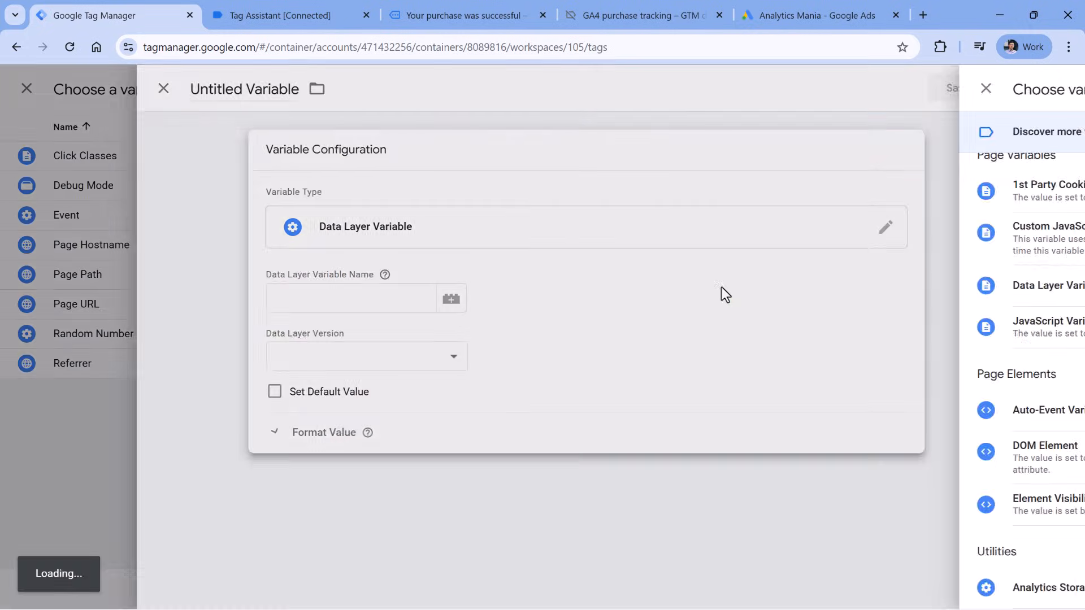
click(398, 298)
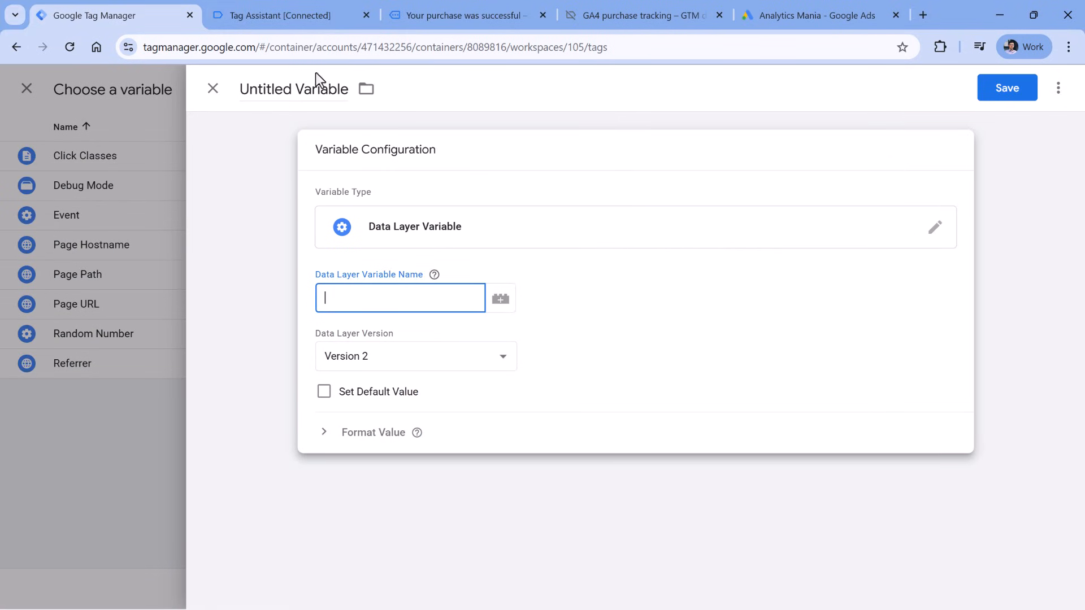
- Check how value is nested in the purchase event in Tag Assistant, and set the Data Layer Variable Name to ecommerce.value
click(286, 15)
double_click(241, 261)
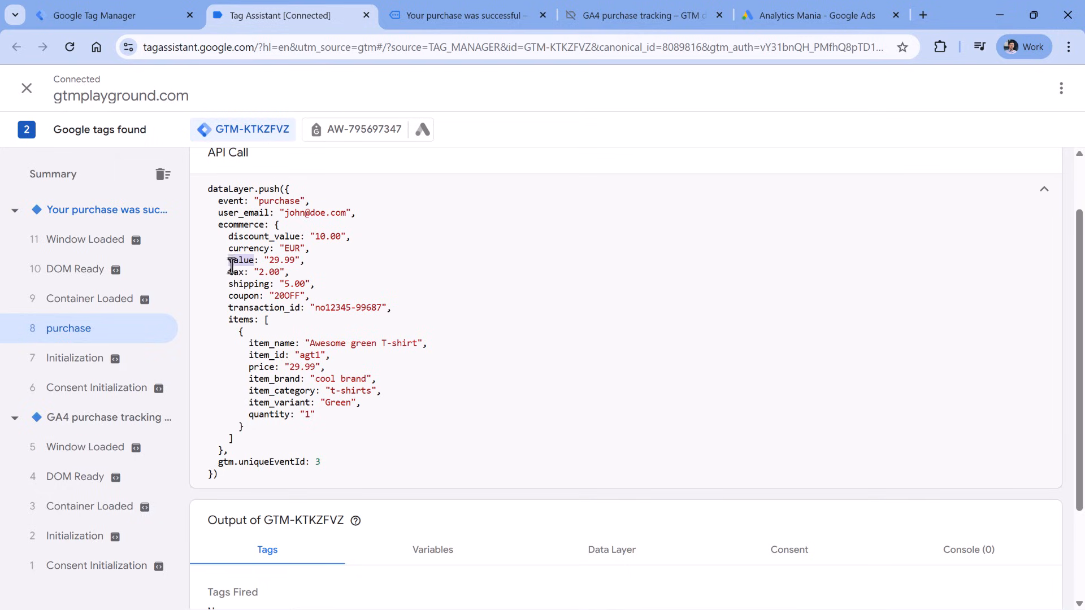
double_click(240, 224)
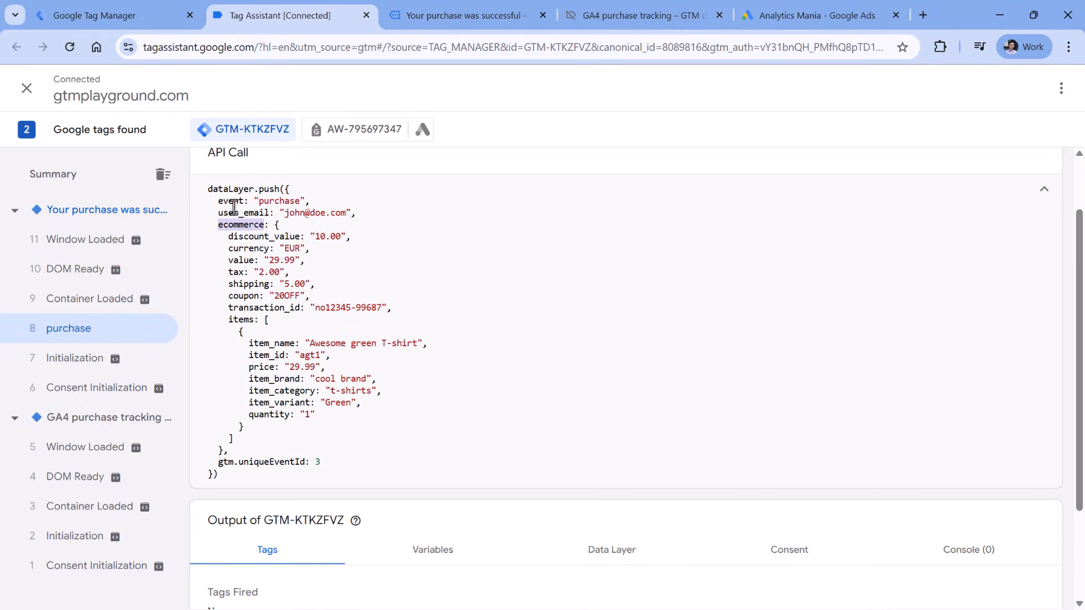
double_click(243, 260)
click(169, 17)
click(434, 277)
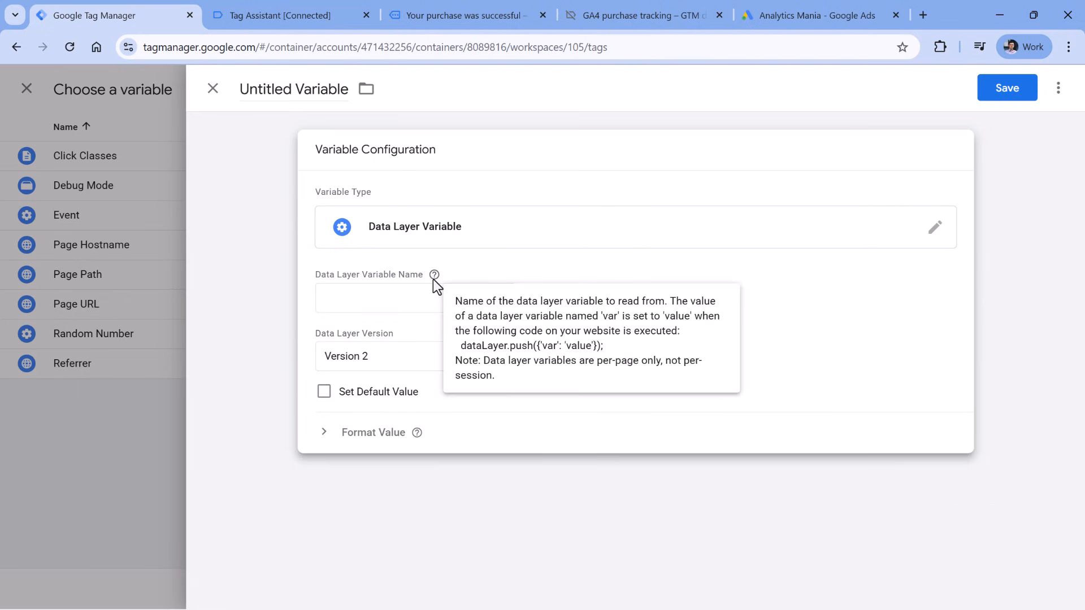
click(431, 294)
text(ecommerce.value)
- Name the variable "dlv - ecommerce.value" and save it into the tag's Conversion Value
click(282, 91)
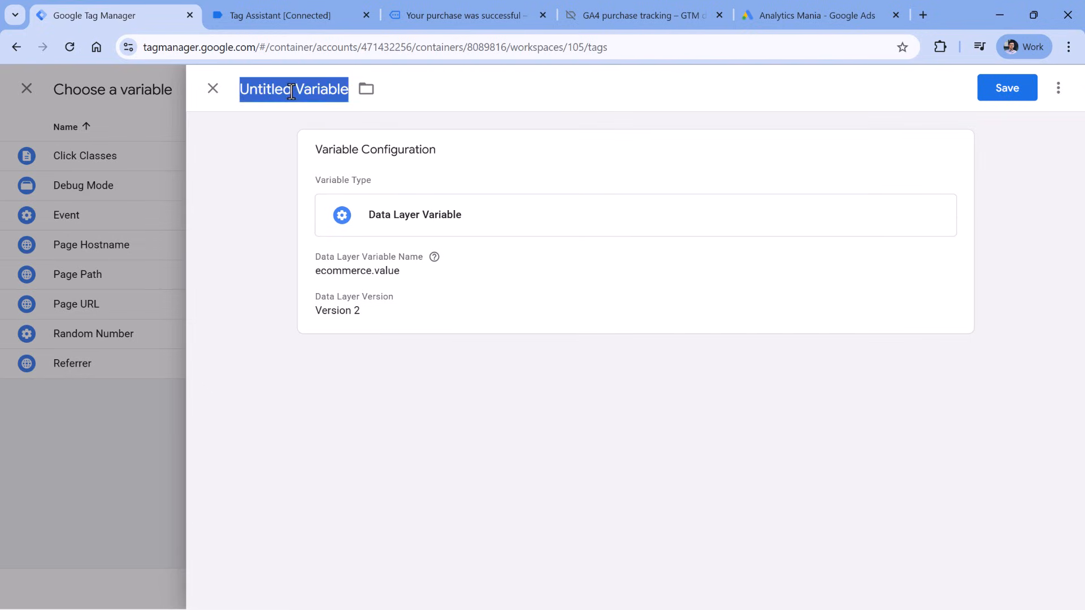
text(dlv -)
text(ecommerce.value)
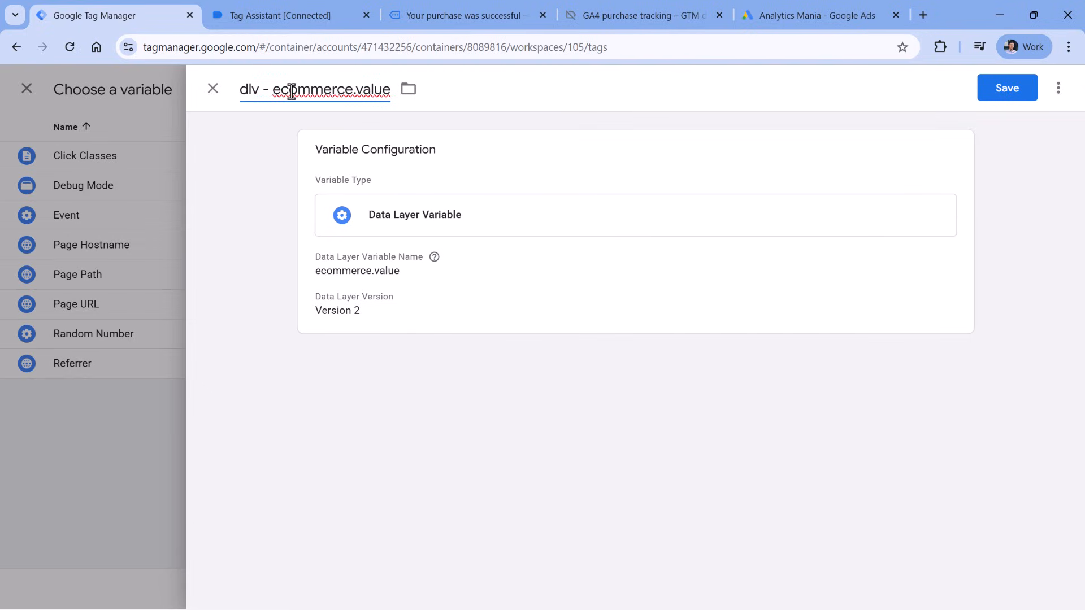
click(1011, 89)
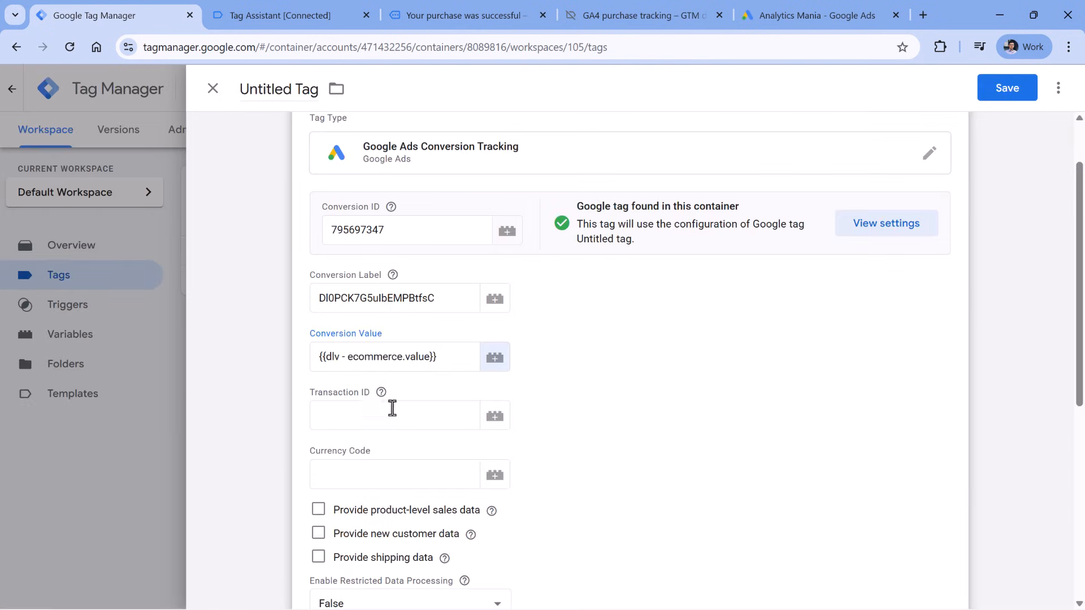
- Create another variable of type Data Layer Variable for the tag's Transaction ID
click(393, 409)
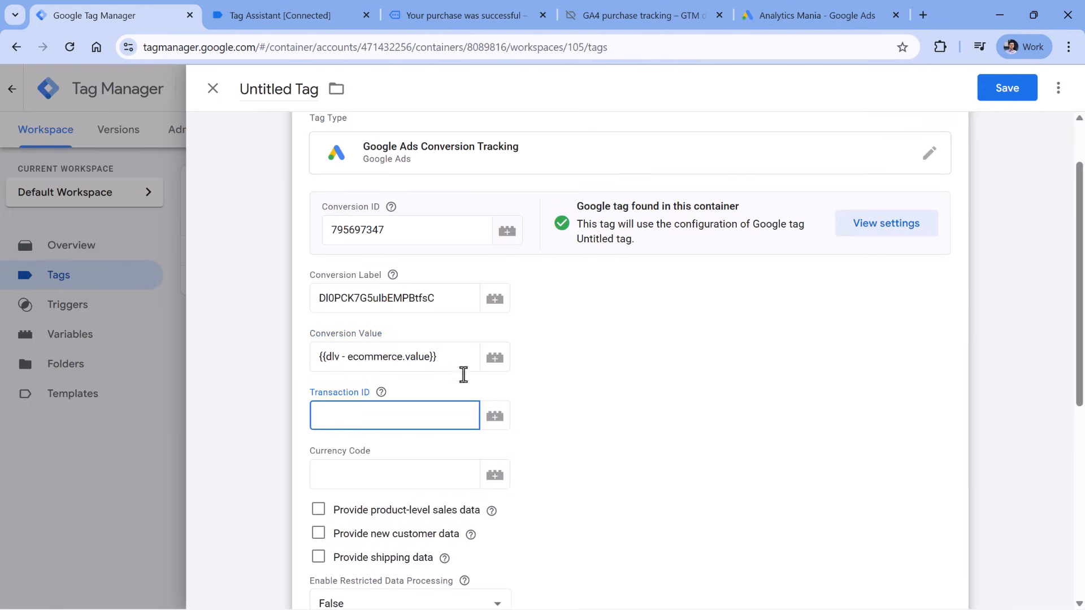
click(495, 417)
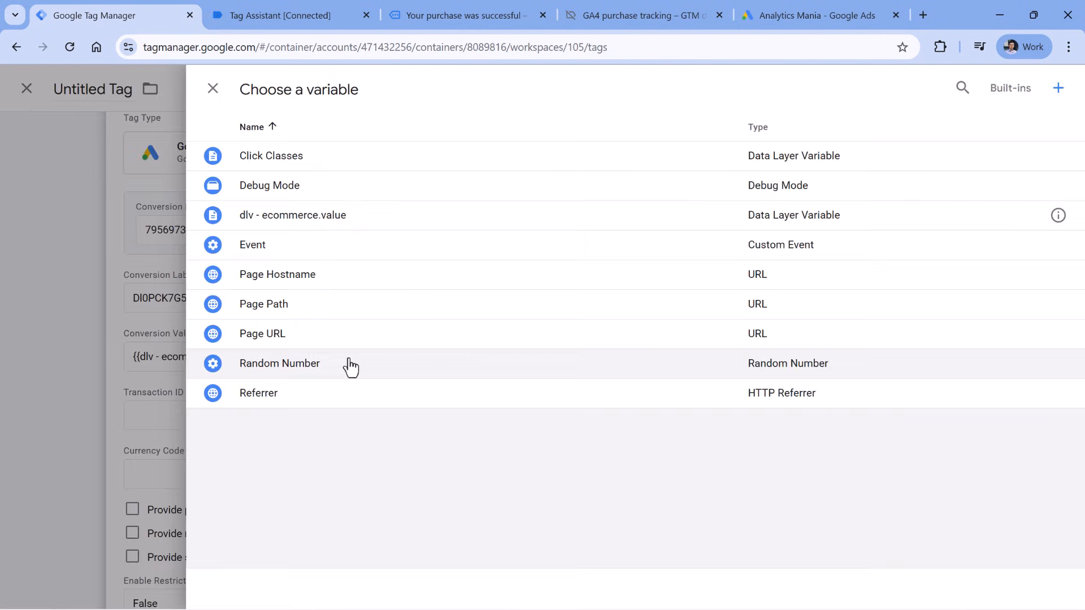
click(1059, 88)
click(356, 252)
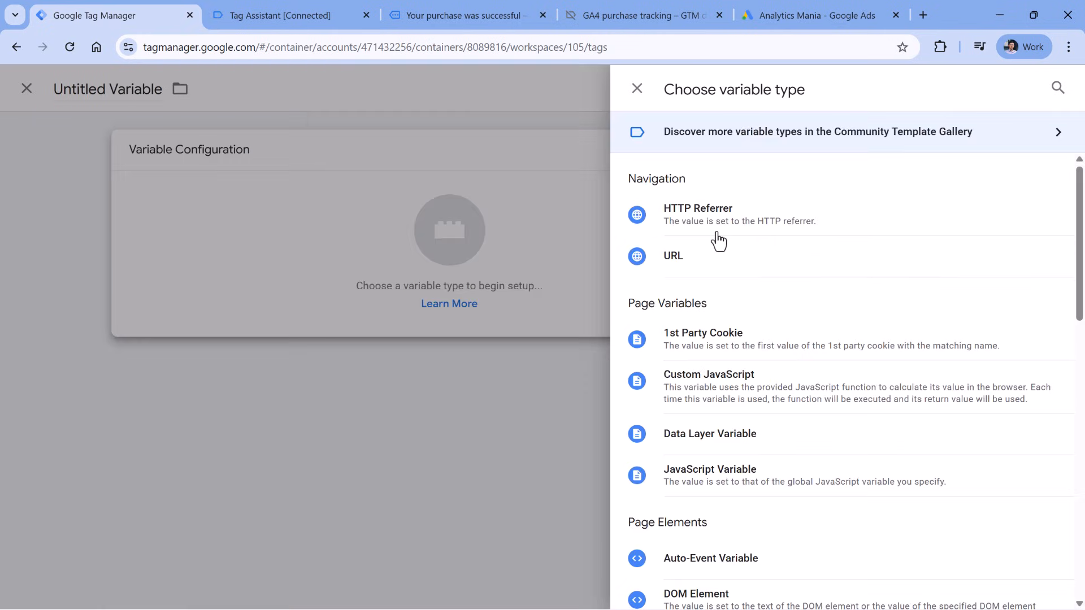
click(714, 441)
- Copy the transaction_id key from the purchase event in Tag Assistant, and set the new variable's Data Layer Variable Name to ecommerce.transaction_id
click(302, 11)
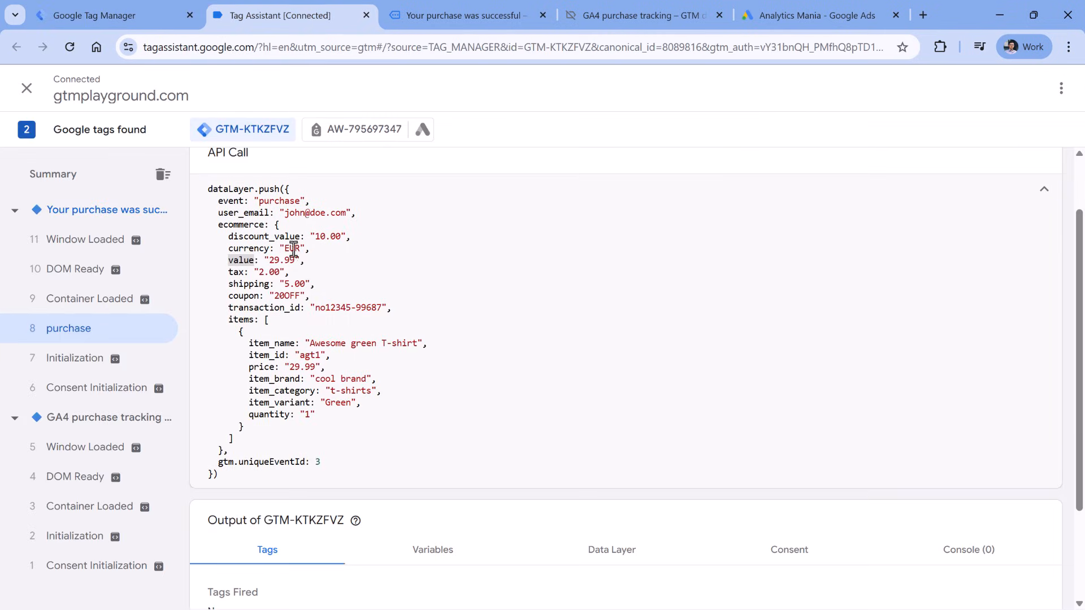
double_click(298, 310)
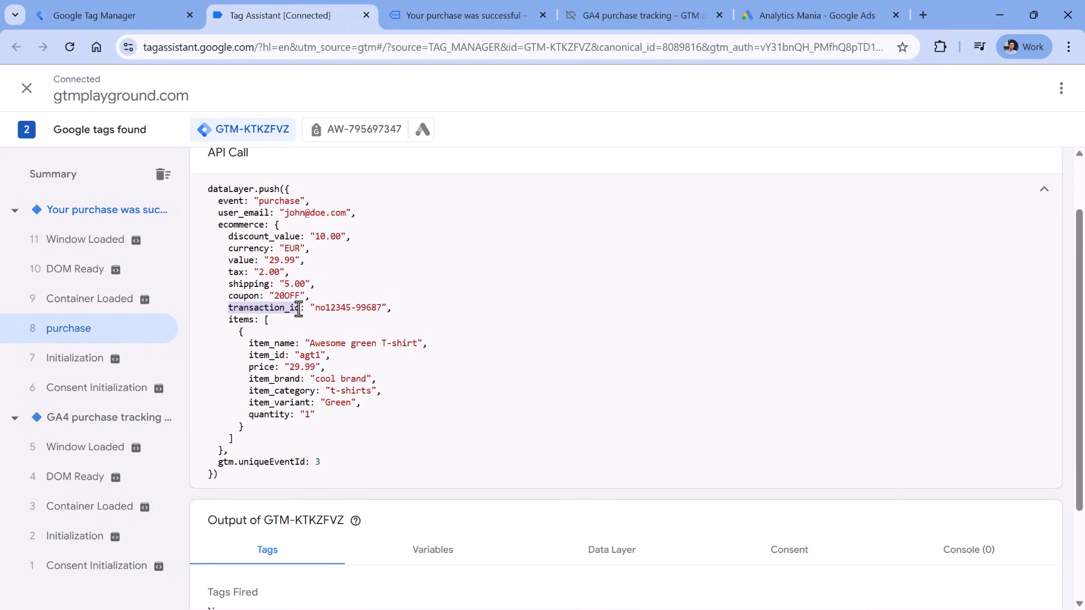
click(334, 308)
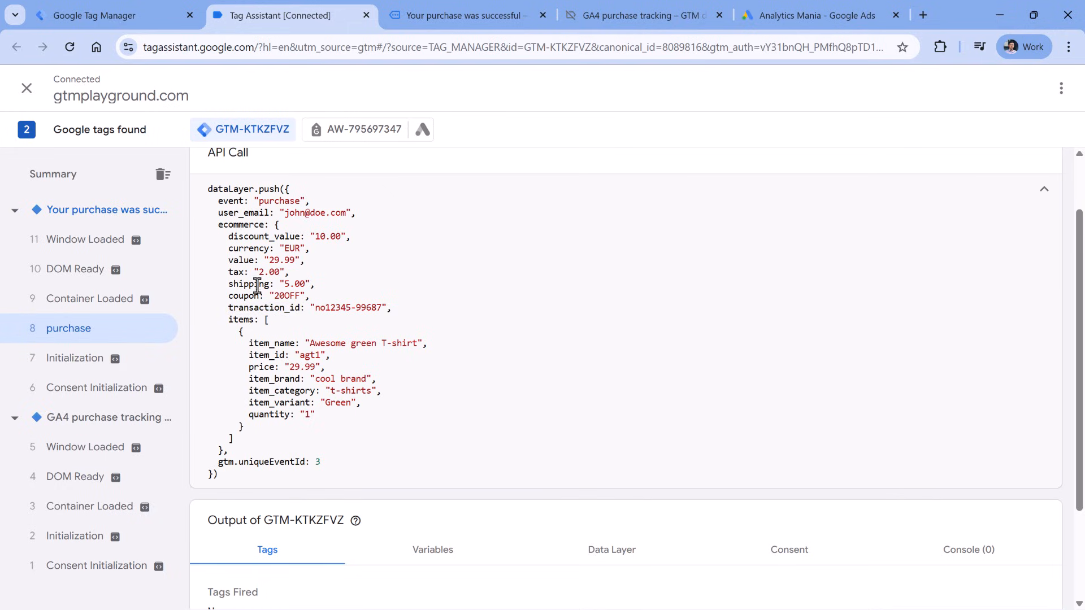
double_click(261, 309)
right_click(263, 311)
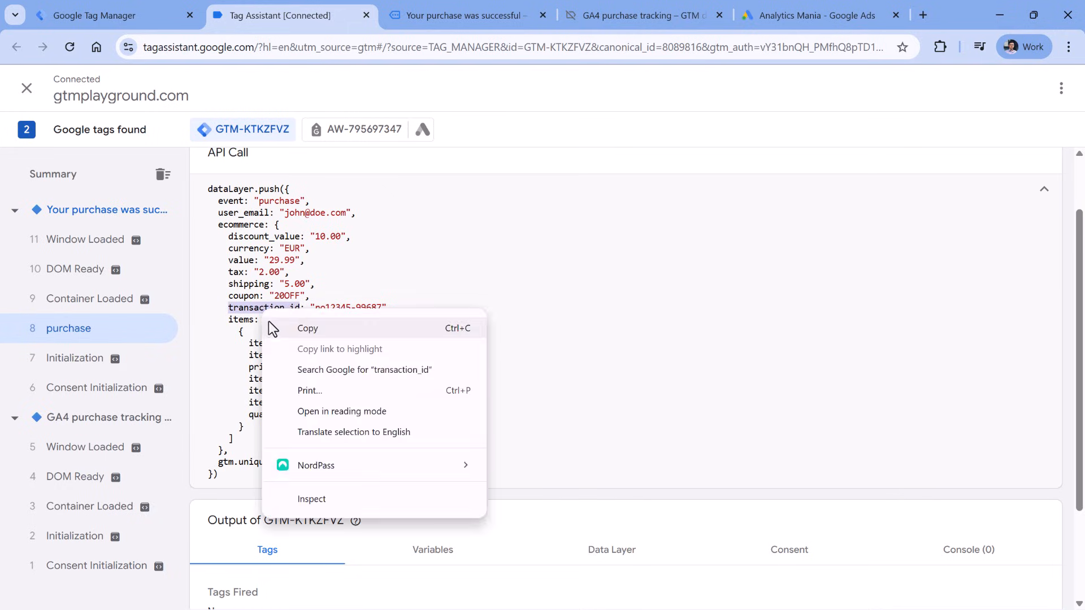
click(270, 325)
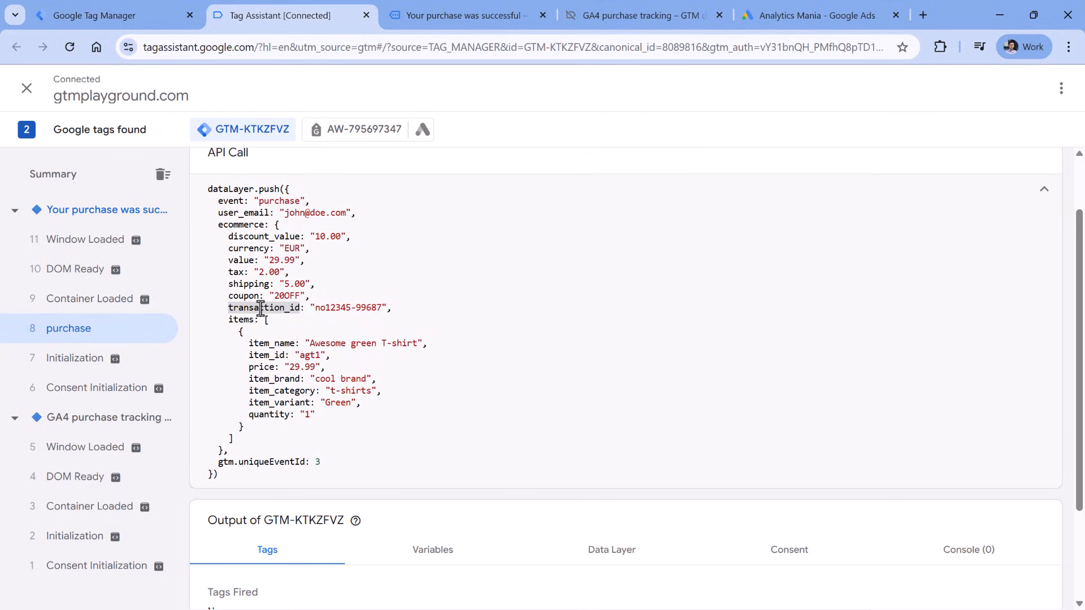
key(ctrl+shift+Tab)
text(ecom)
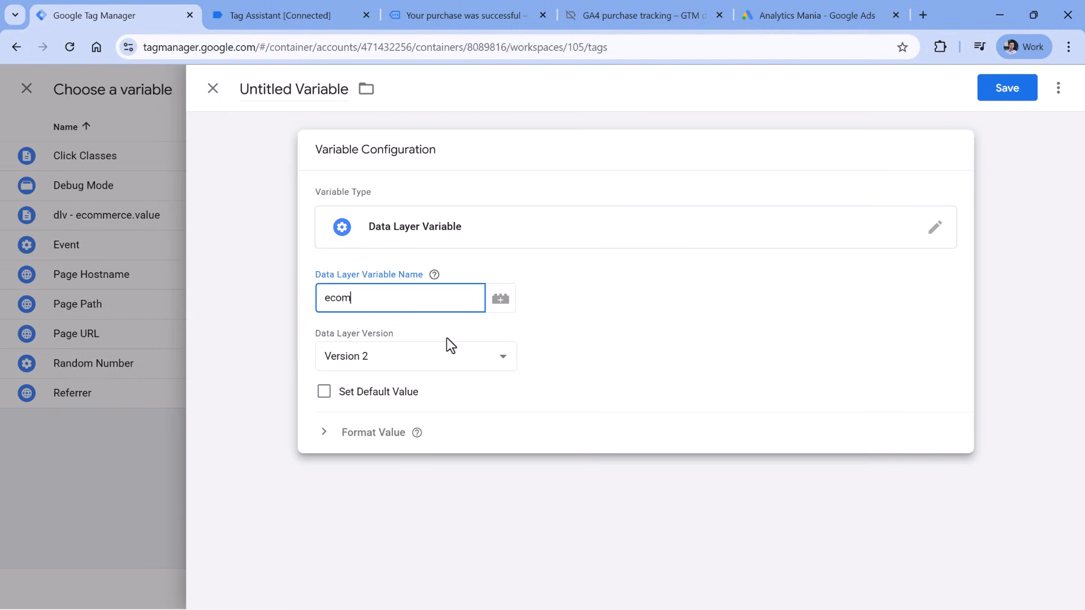
text(merce.)
key(ctrl+v)
- Name the variable "dlv - ecommerce.transaction_id" and save it into the tag's Transaction ID
click(293, 88)
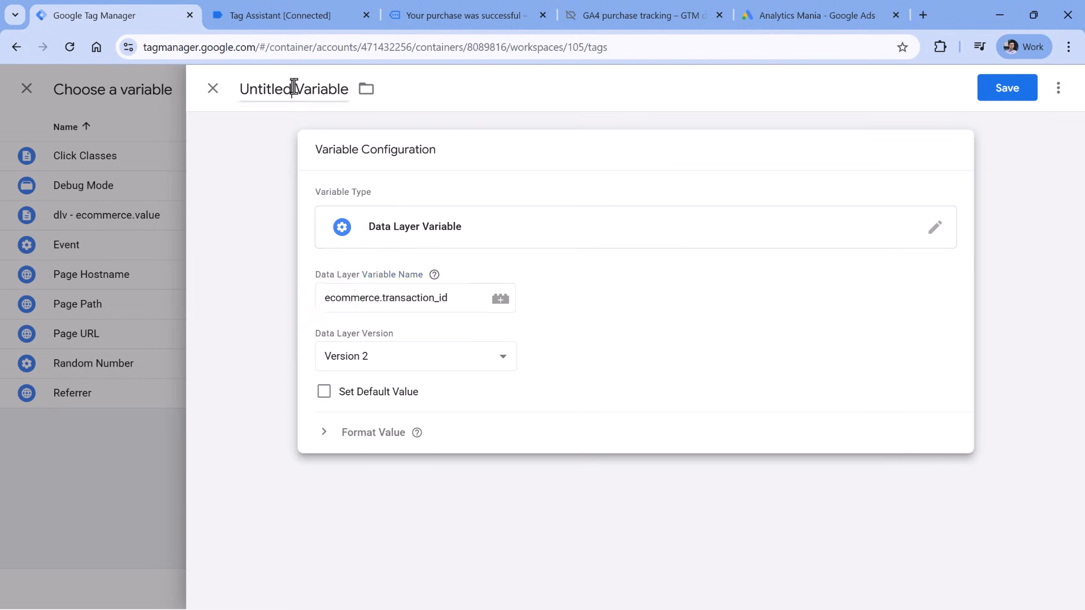
text(dlv -)
key(ctrl+v)
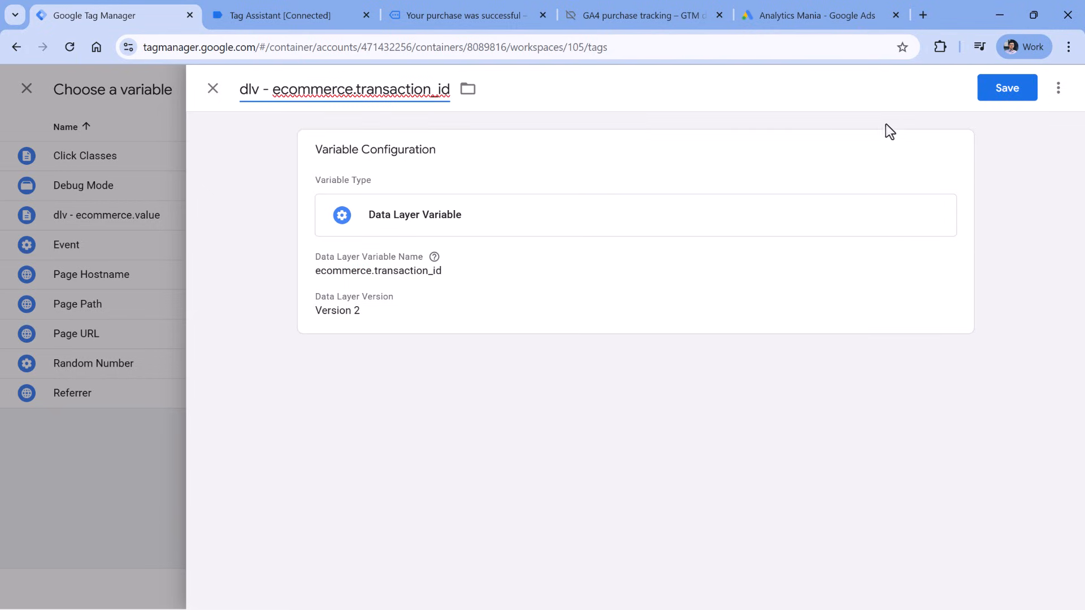
key(ctrl+s)
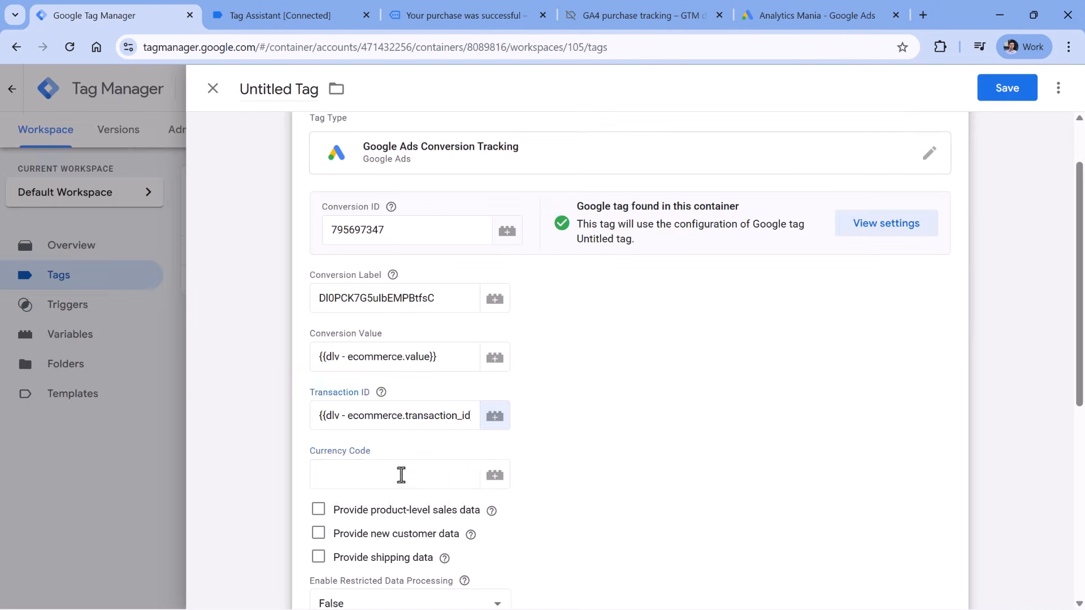
- Check the currency in the purchase event in Tag Assistant, and set the tag's Currency Code to EUR
click(406, 472)
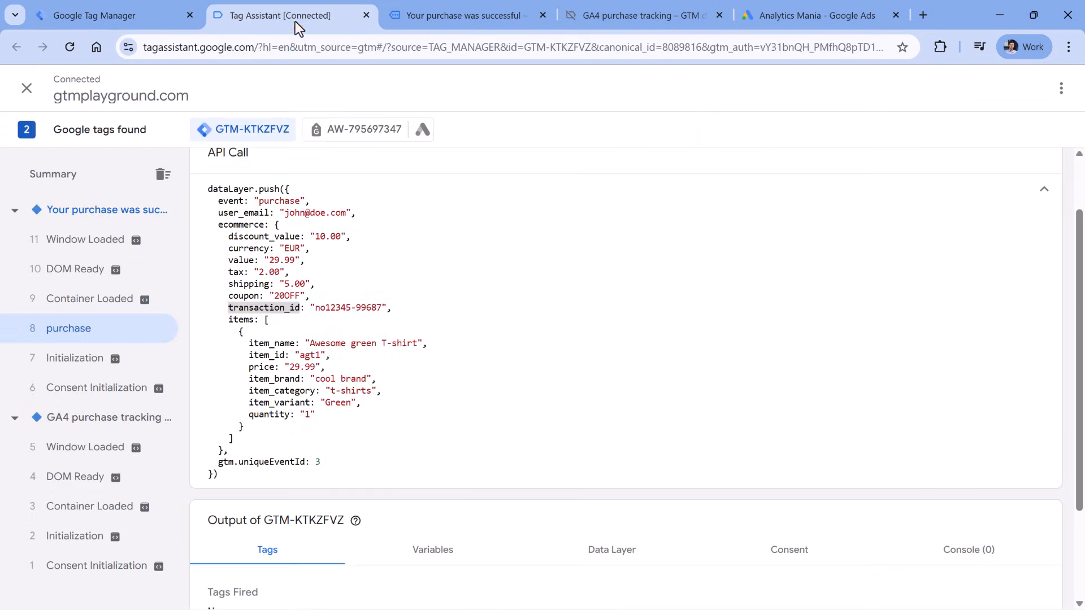
click(293, 16)
drag(228, 251, 305, 250)
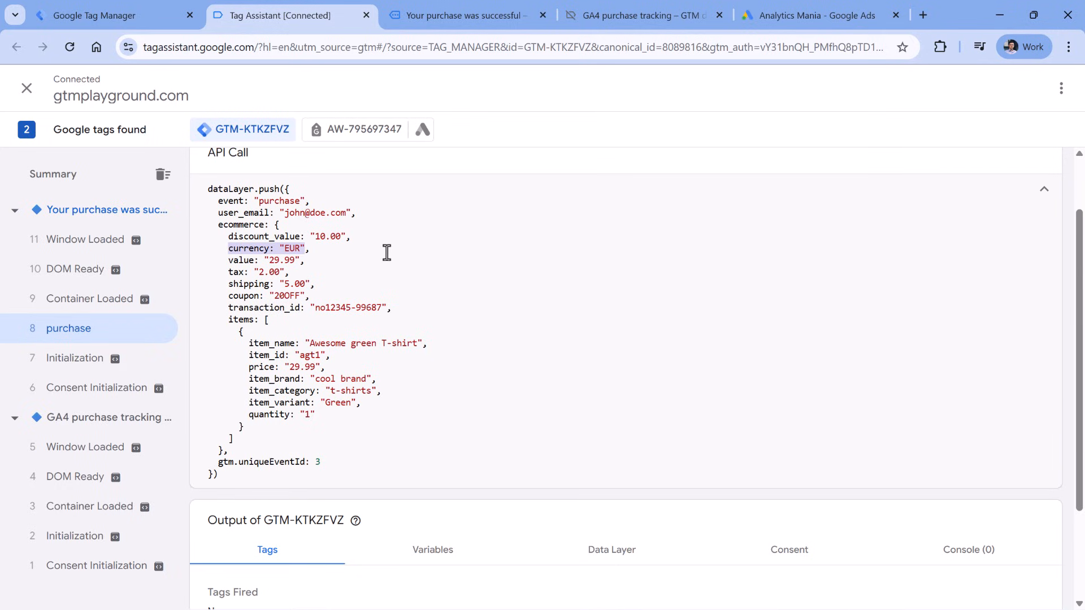
click(310, 249)
click(115, 16)
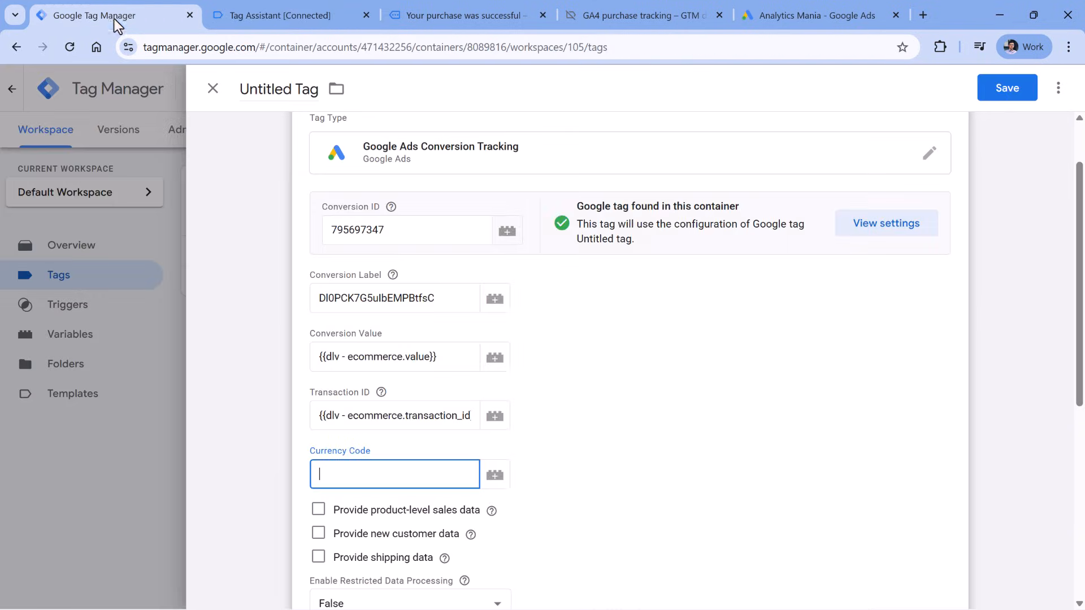
click(392, 473)
click(567, 415)
- Open the tag's trigger selection, and copy the event name "purchase" from the data layer push in Tag Assistant
scroll(565, 367, down, 5)
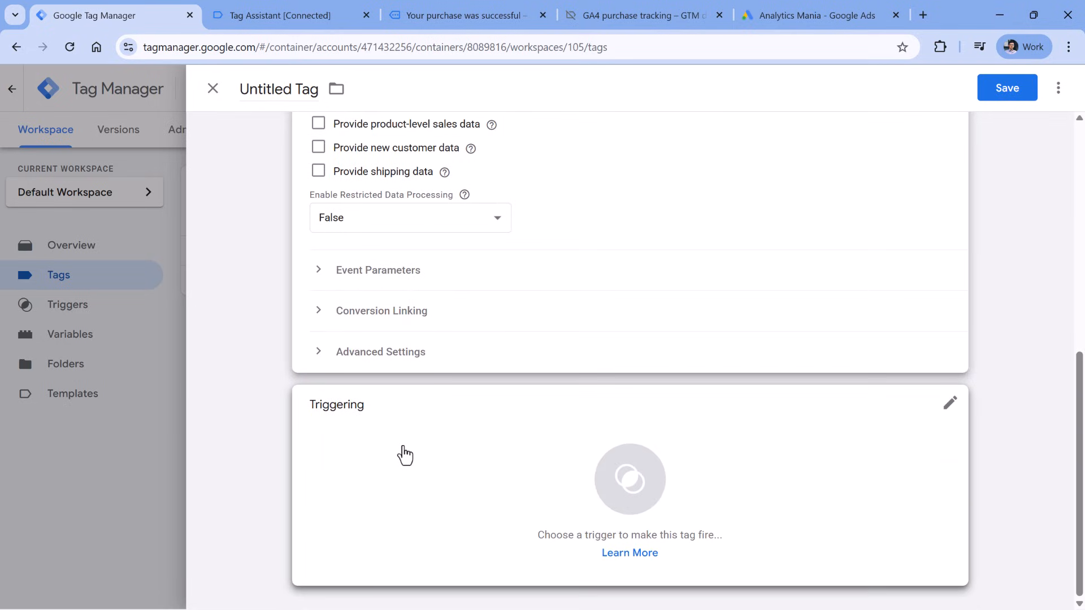
click(404, 455)
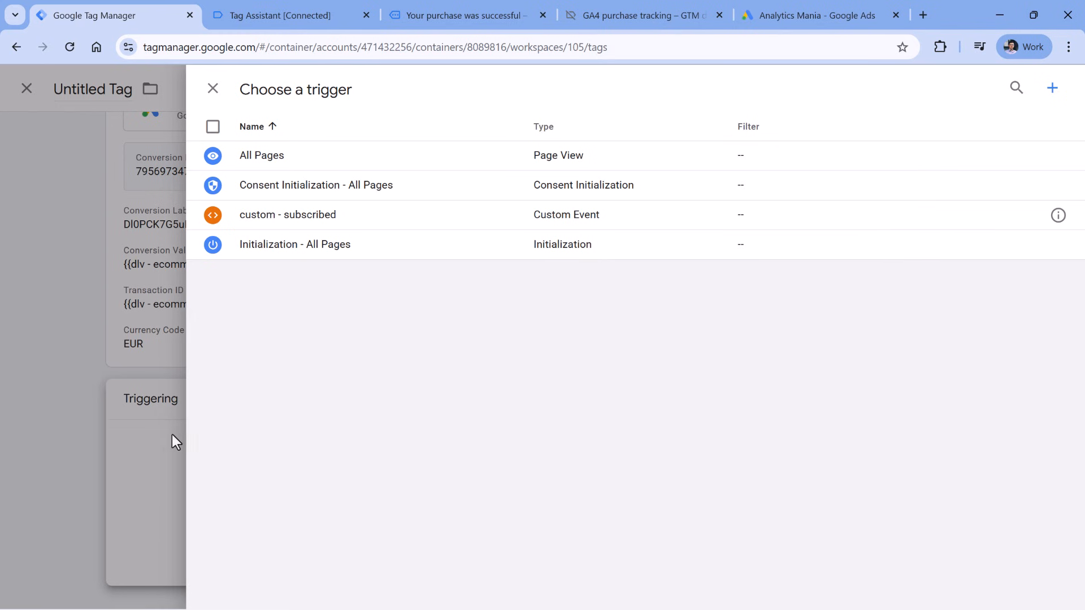
click(297, 23)
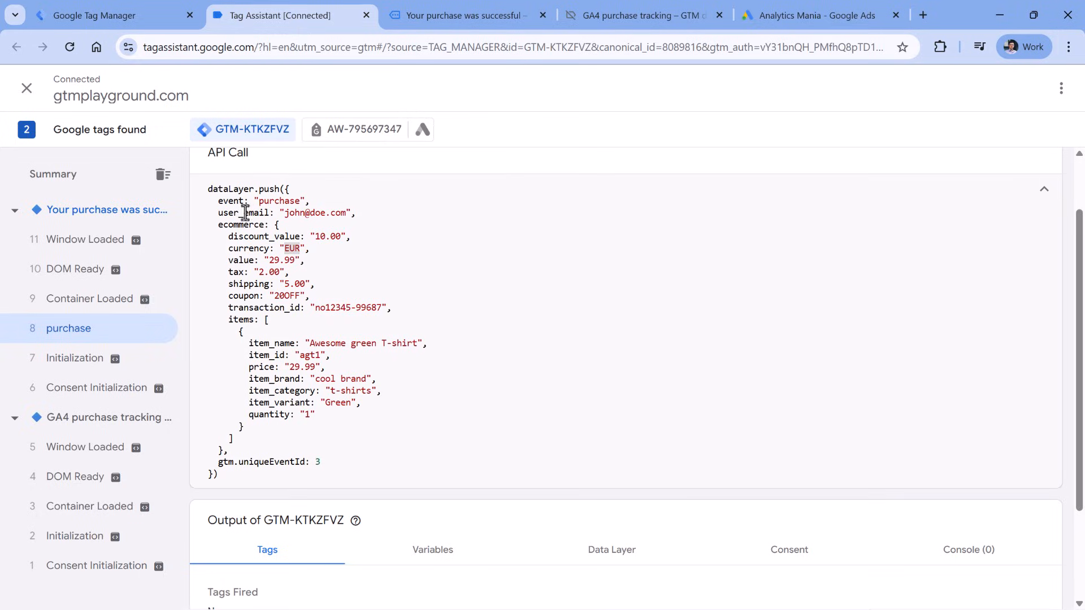
drag(217, 201, 304, 203)
double_click(286, 202)
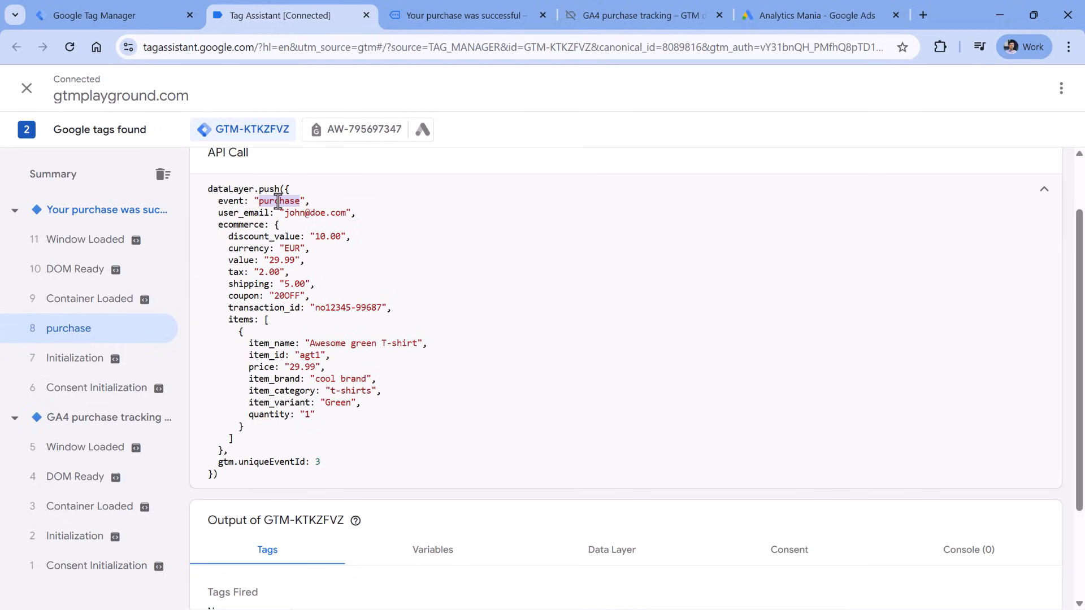
right_click(286, 203)
click(297, 223)
key(ctrl+shift+Tab)
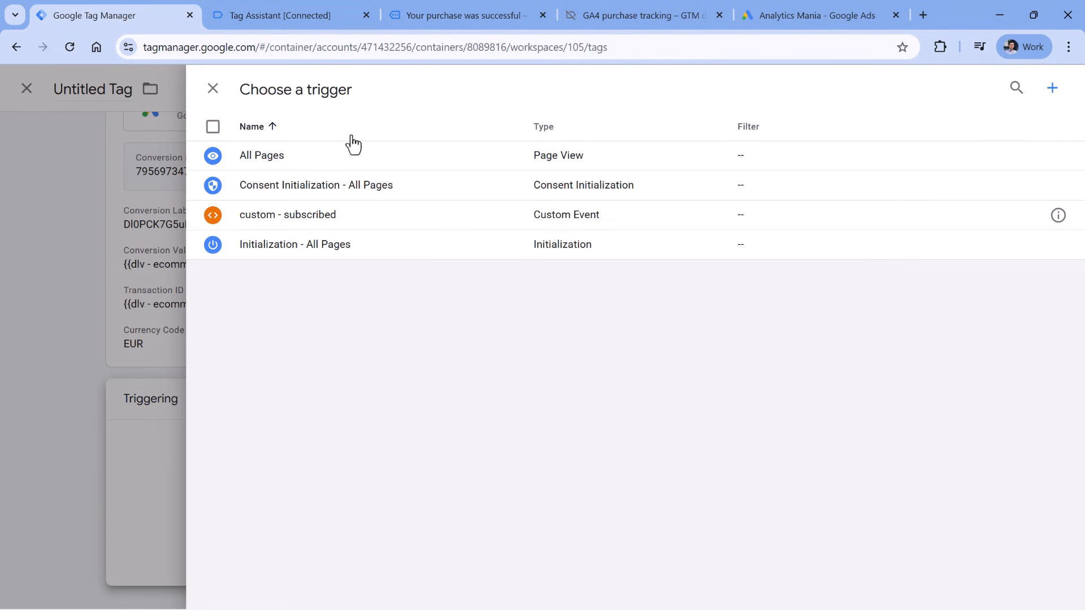
- Create a new trigger of type Custom Event with the event name "purchase"
click(1052, 87)
click(327, 266)
scroll(767, 326, down, 5)
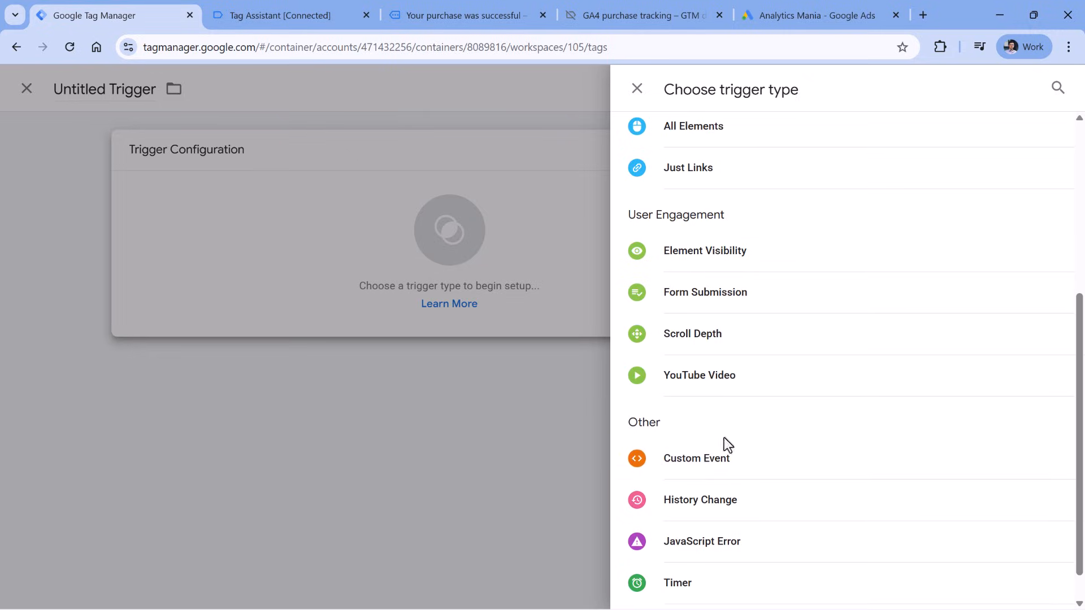
click(724, 447)
click(388, 299)
key(ctrl+v)
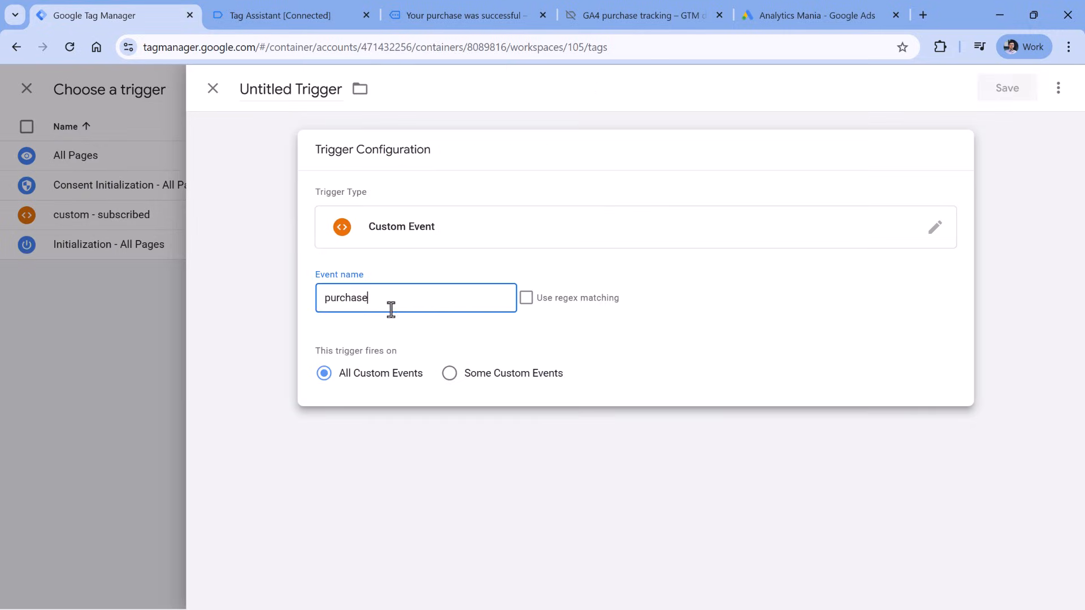
- Name the trigger "custom - purchase" and save it as the tag's firing trigger
click(303, 92)
text(custom - purchase)
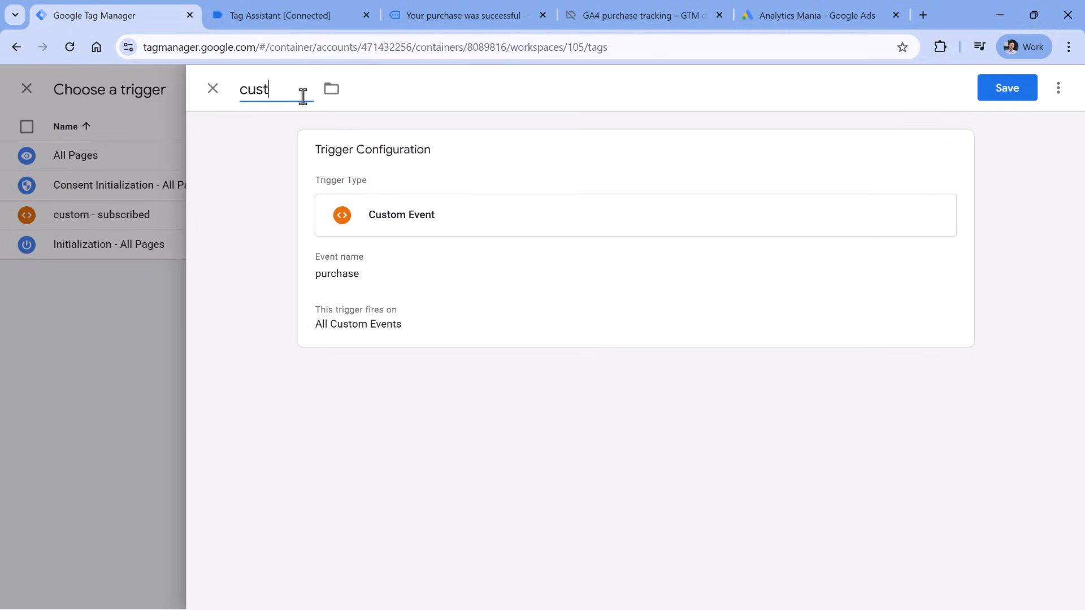
click(1007, 95)
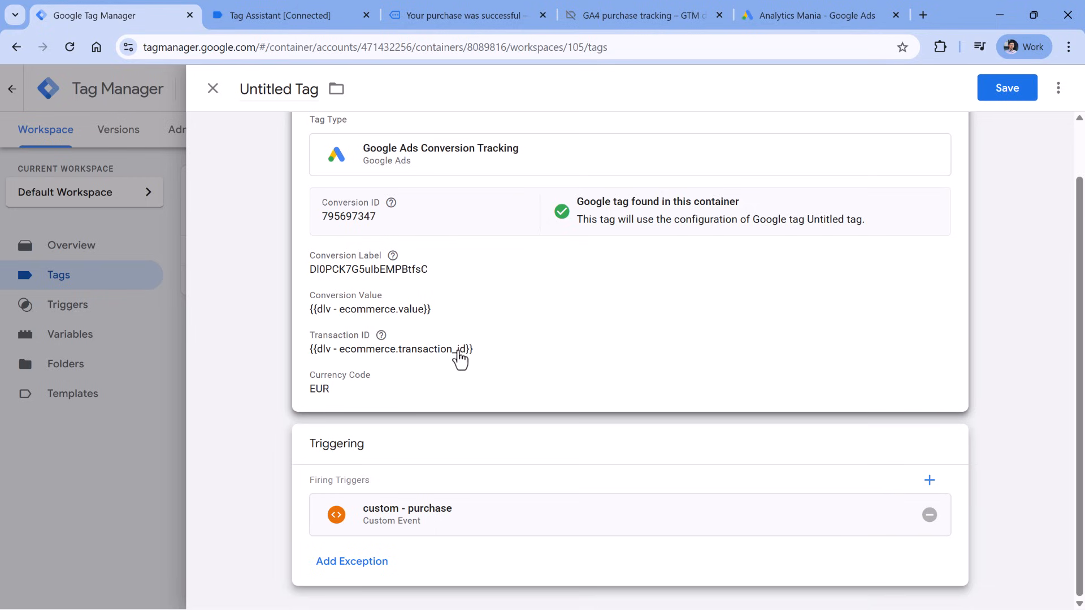
- Name the conversion tag "Google Ads - purchase" and save it
click(271, 90)
text(Google )
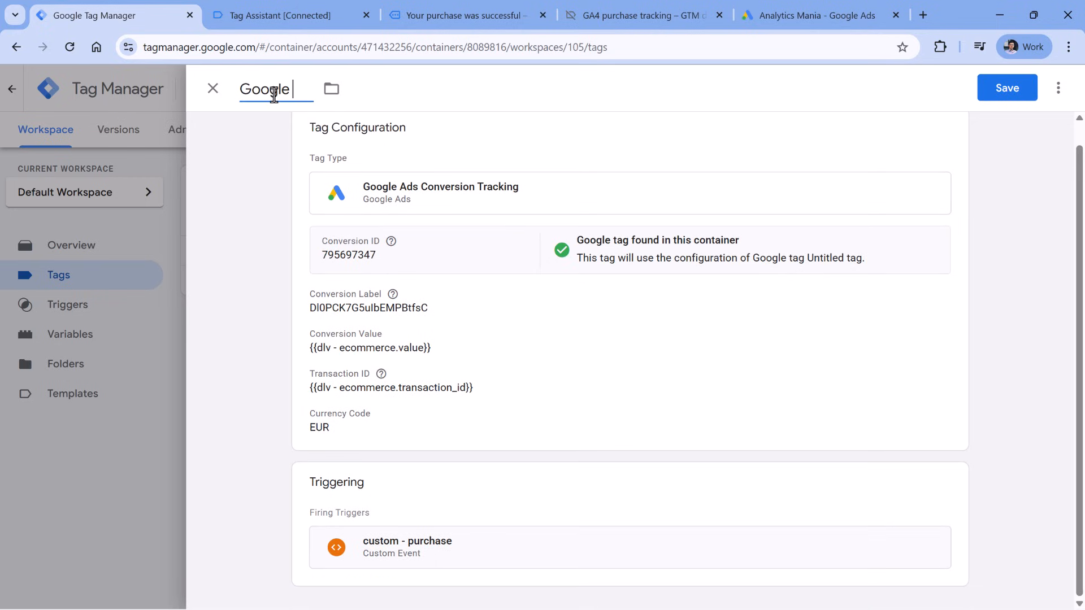
text(Ads - purchase)
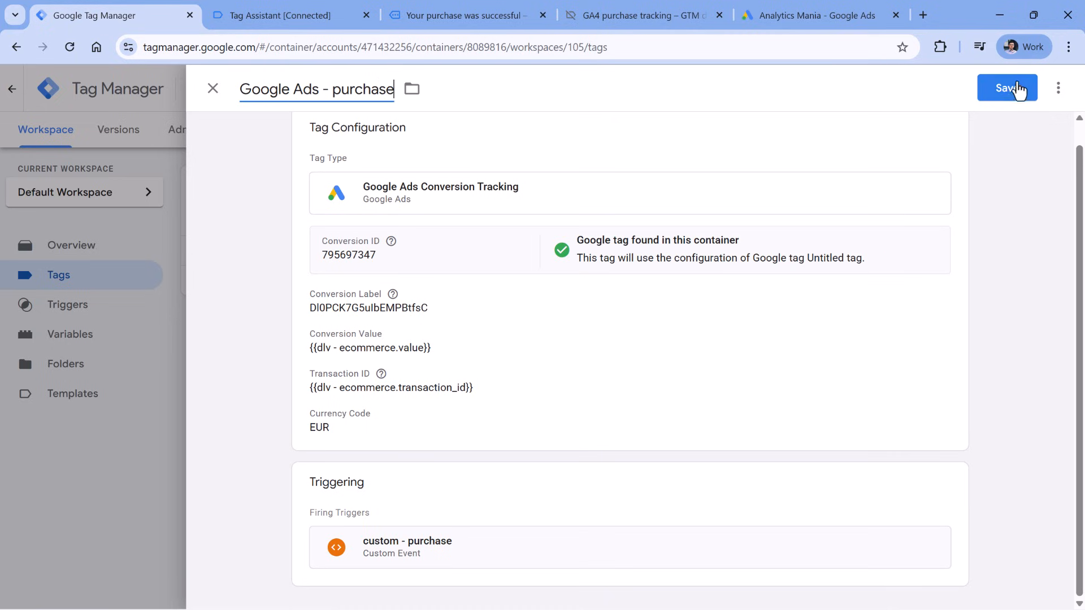
click(1016, 89)
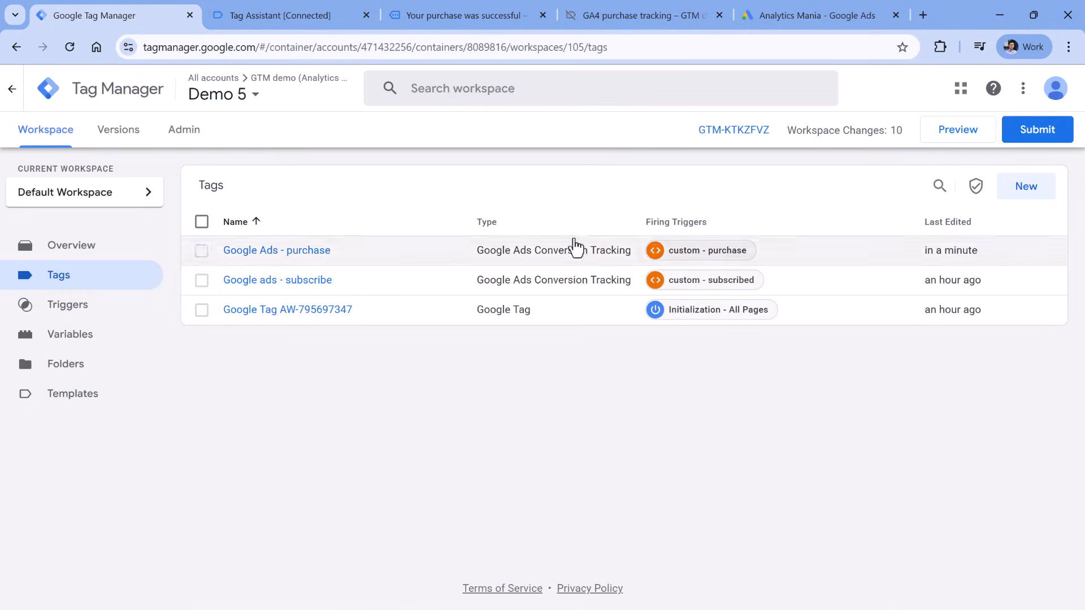
- Restart preview mode for the container, and make a test purchase of the green T-shirt on the connected demo site
click(962, 139)
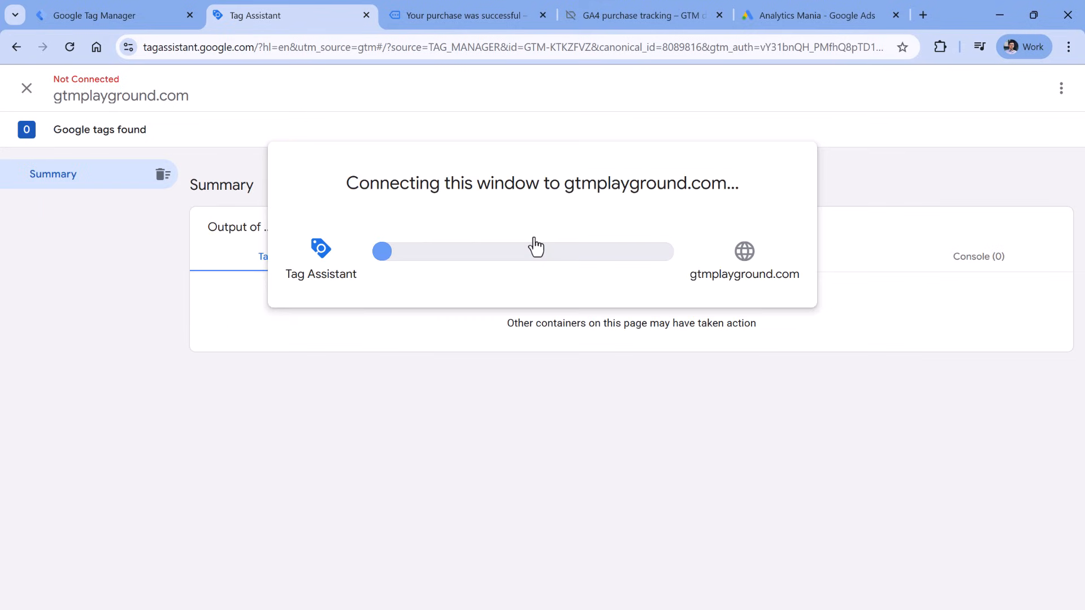
click(542, 346)
click(482, 18)
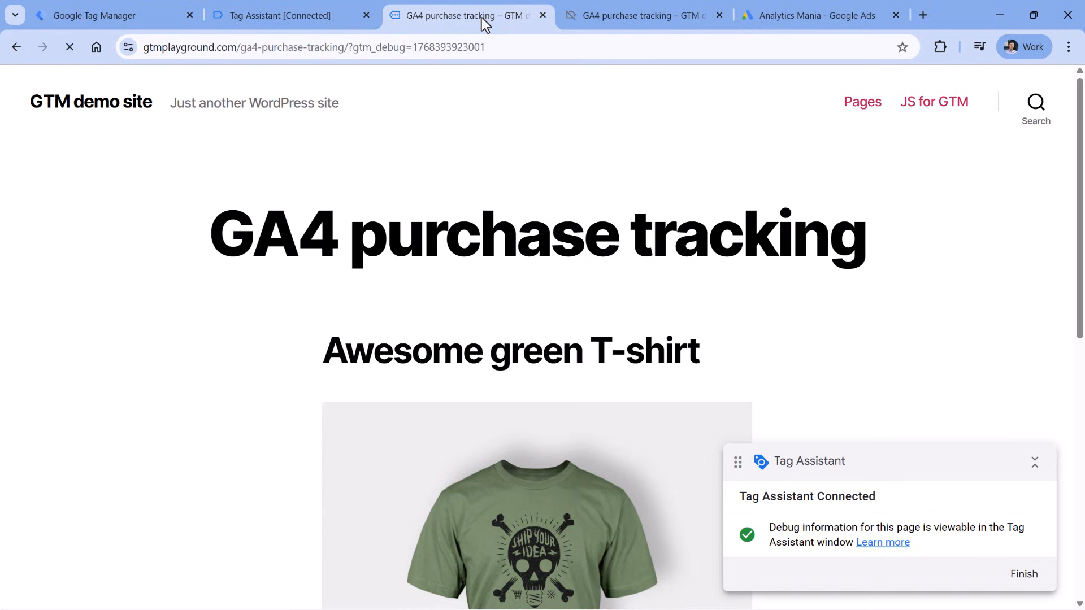
scroll(466, 290, down, 8)
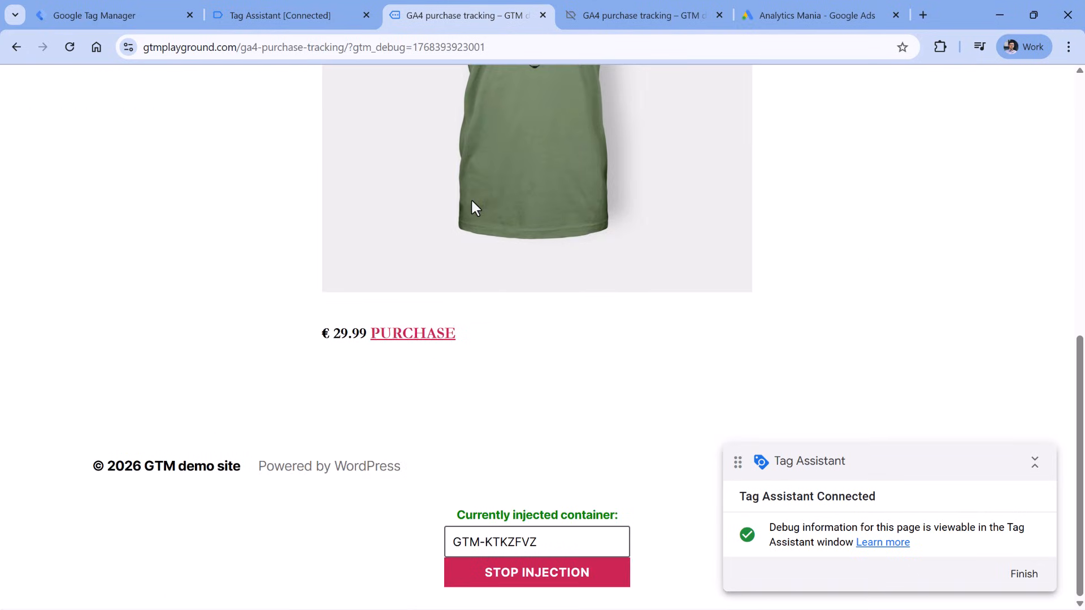
click(415, 335)
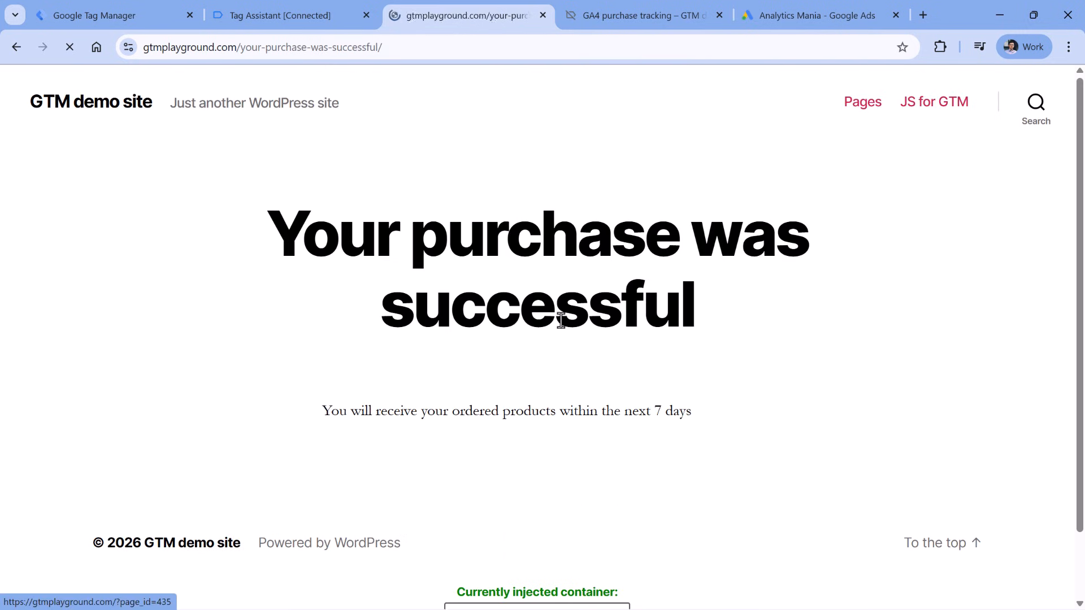
- Inspect the Google Ads - purchase tag on the purchase event in Tag Assistant, with variables displayed as values and all properties expanded
click(282, 19)
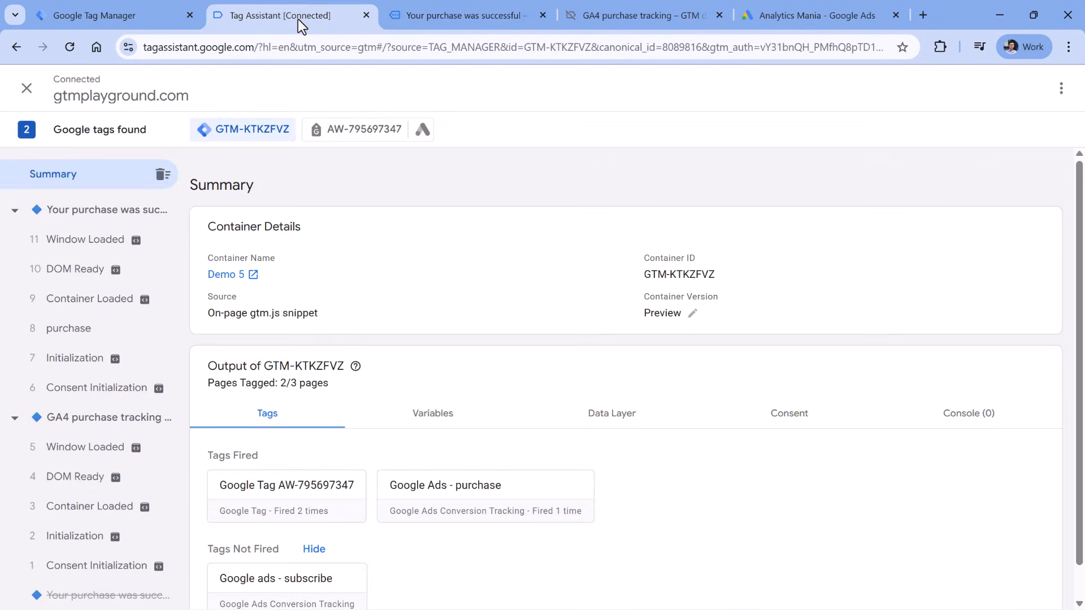
click(69, 332)
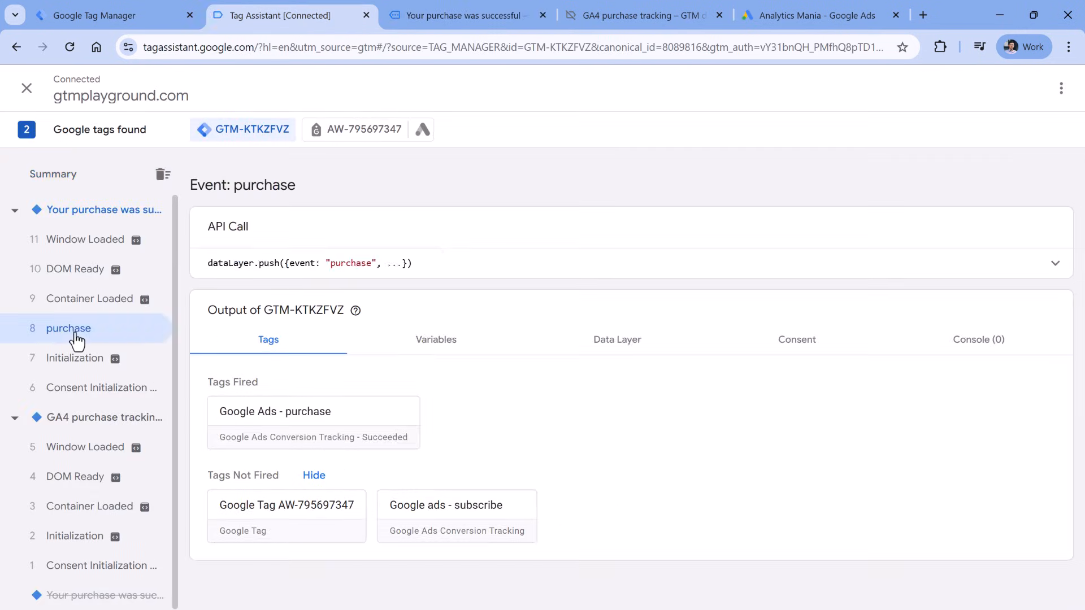
click(316, 422)
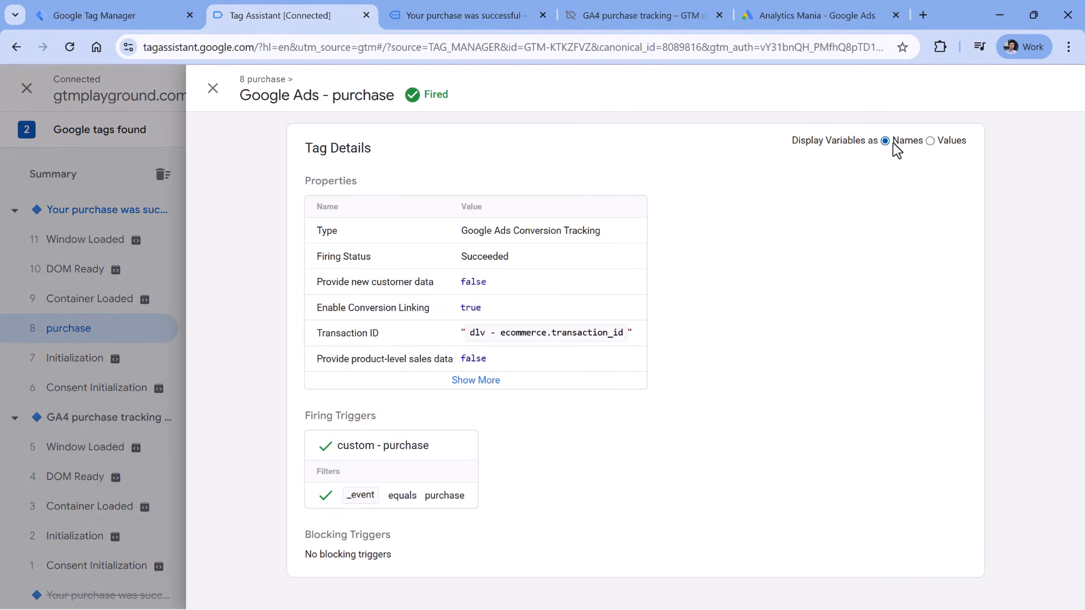
click(944, 144)
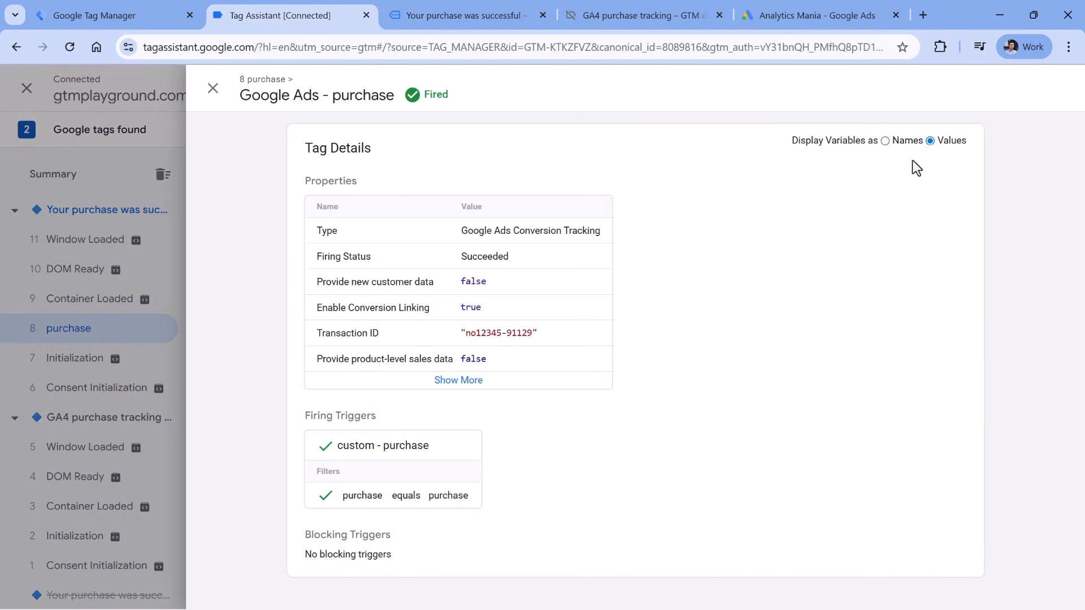
click(456, 380)
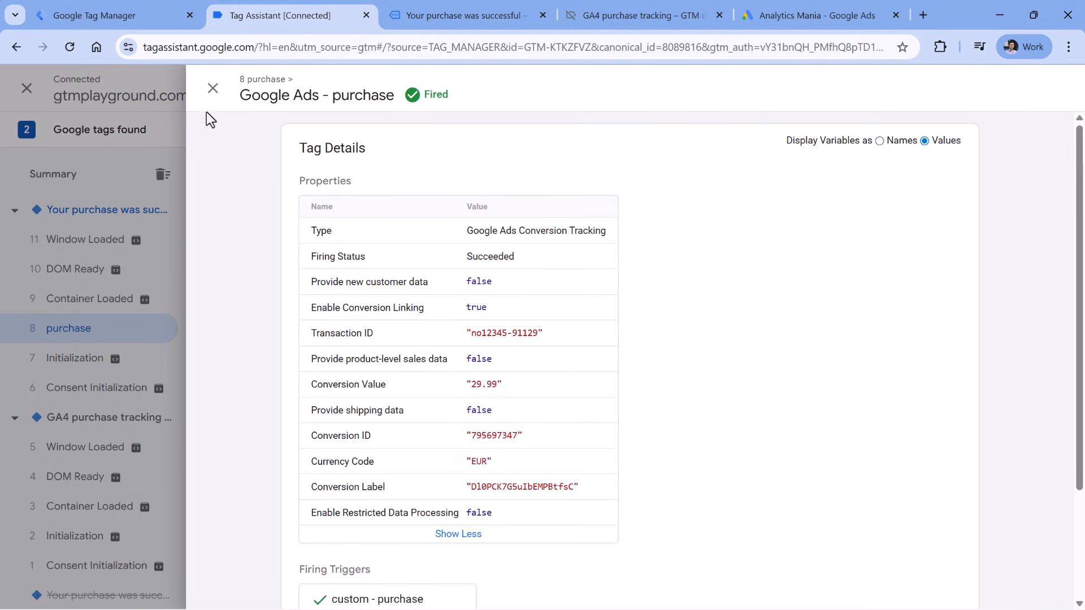
click(215, 92)
- Examine the Purchase (5) hit sent to AW-795697347, checking its conversion label and currency code parameters
click(370, 131)
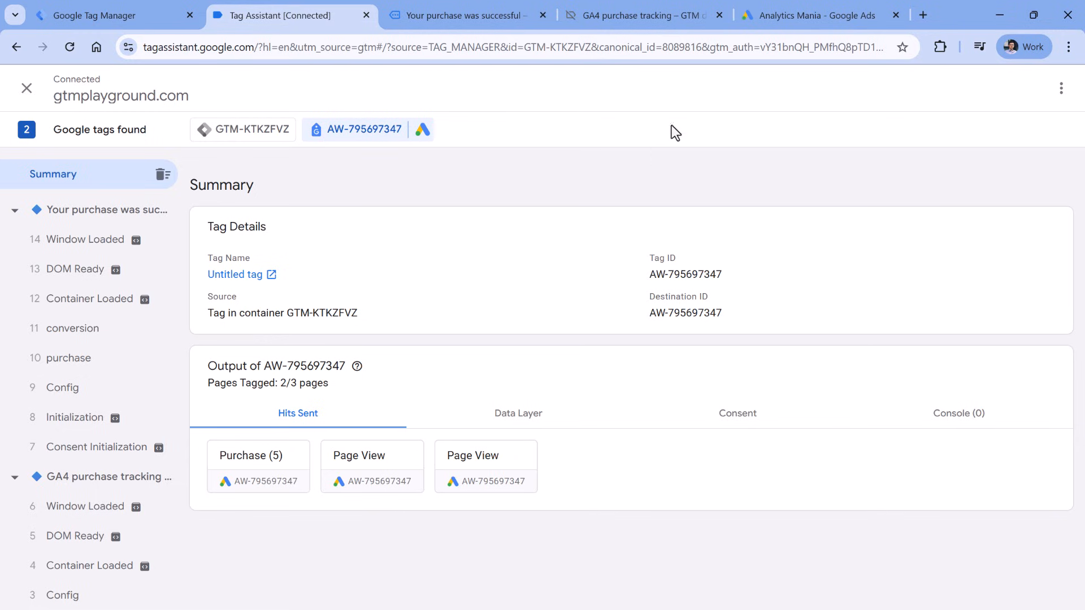
click(270, 465)
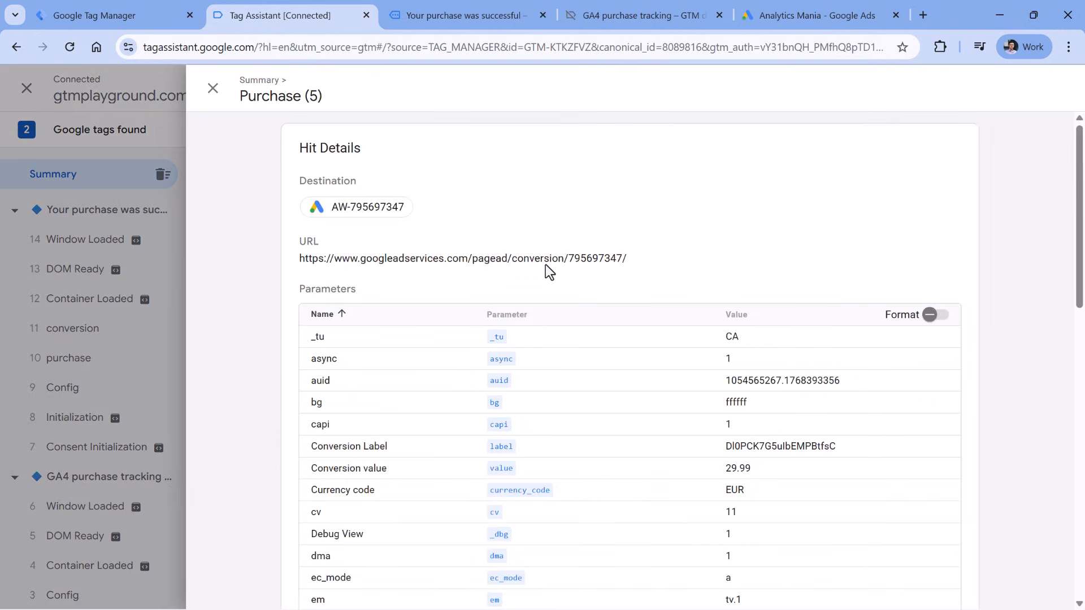
scroll(654, 252, down, 3)
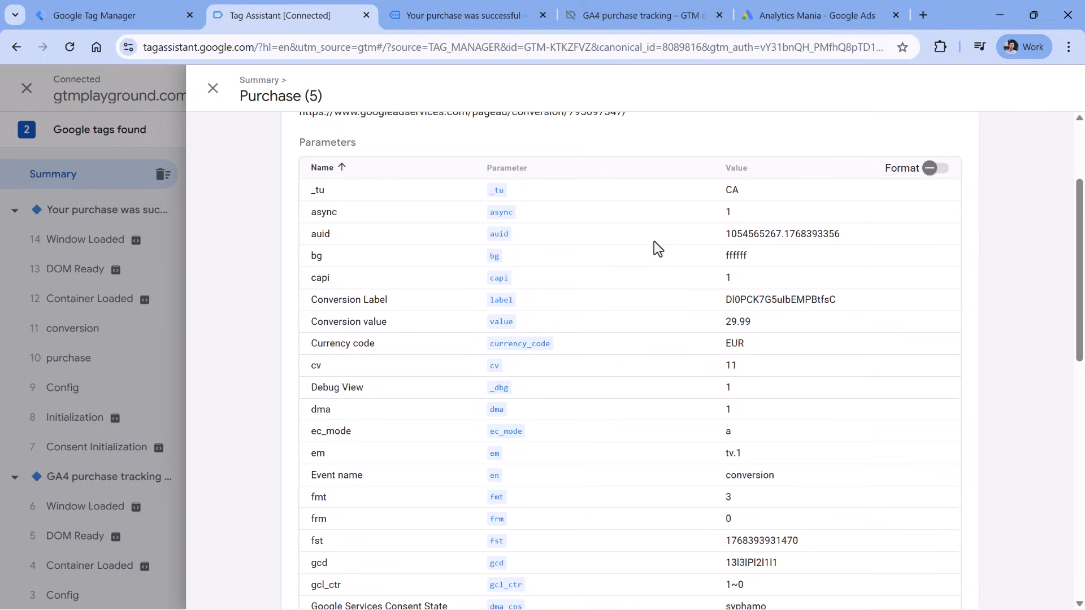
double_click(778, 298)
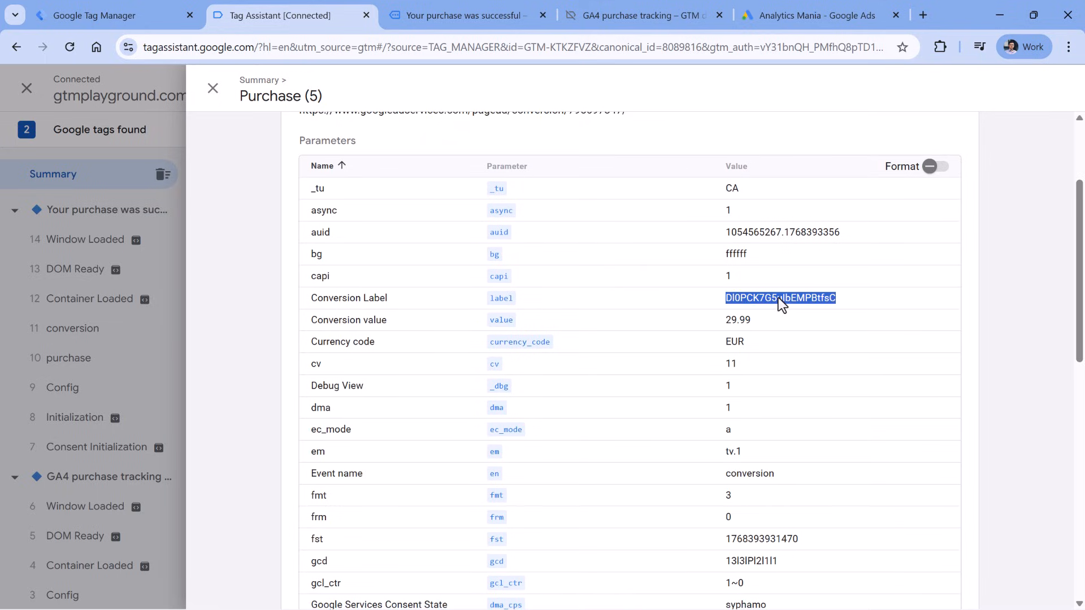
double_click(736, 345)
scroll(779, 360, down, 10)
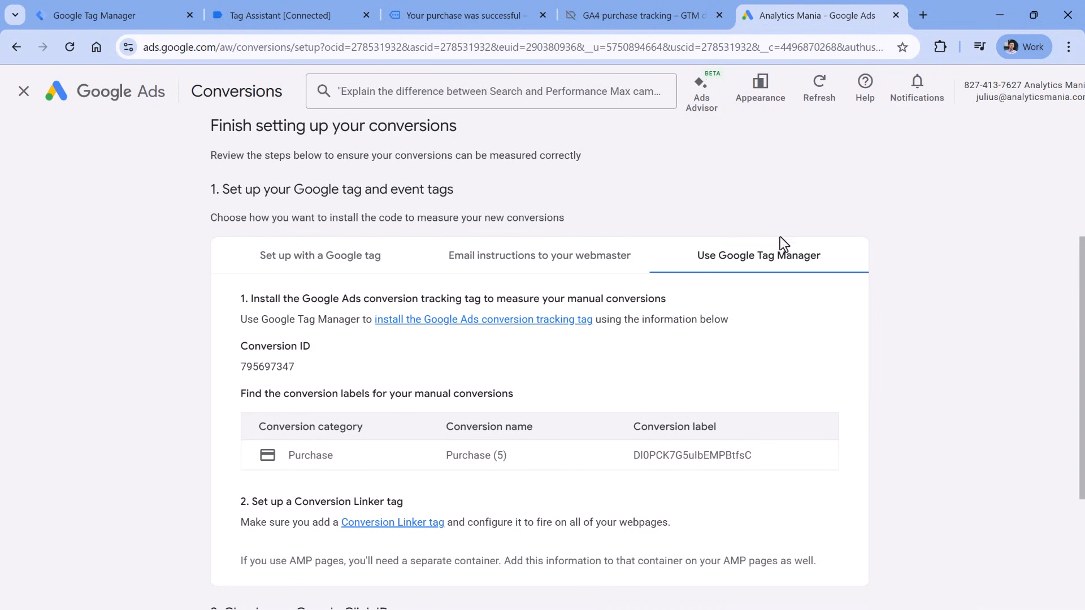
- Finish the Purchase (5) conversion setup in Google Ads, and return to Google Tag Manager
scroll(742, 227, down, 4)
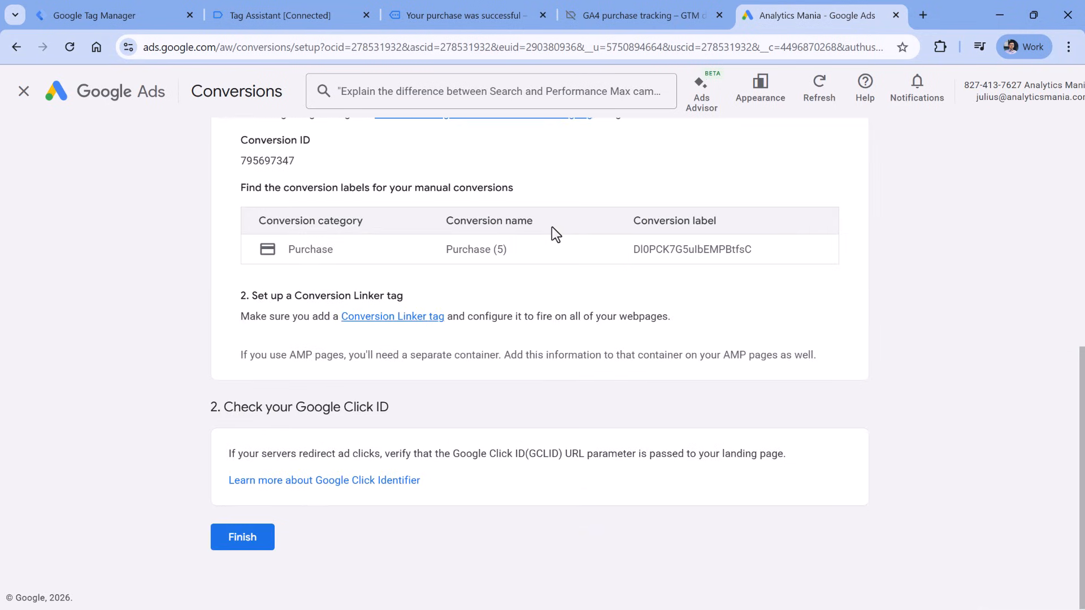
click(242, 540)
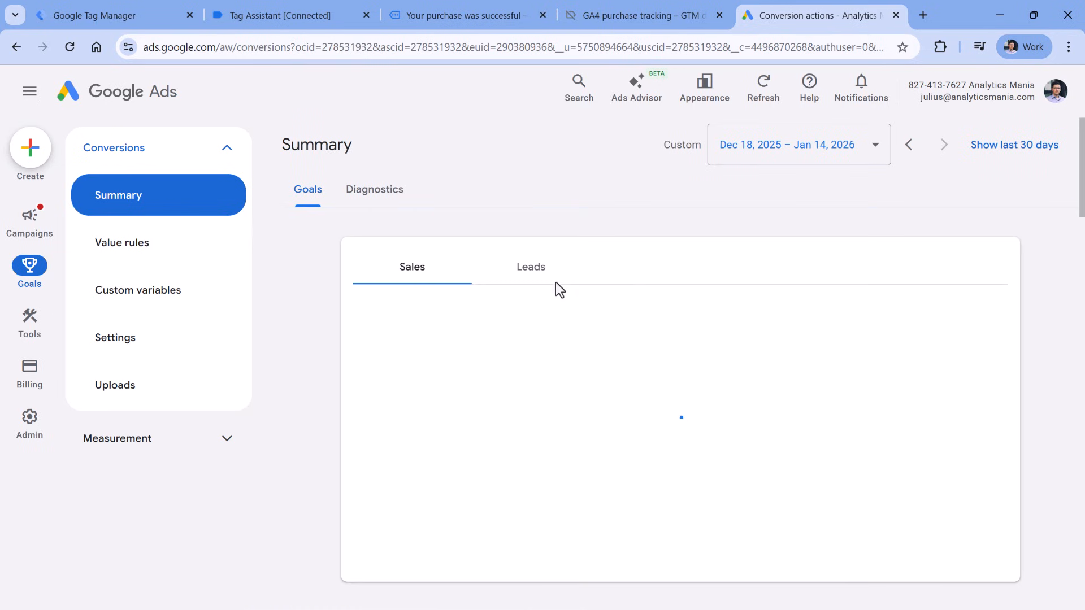
click(107, 17)
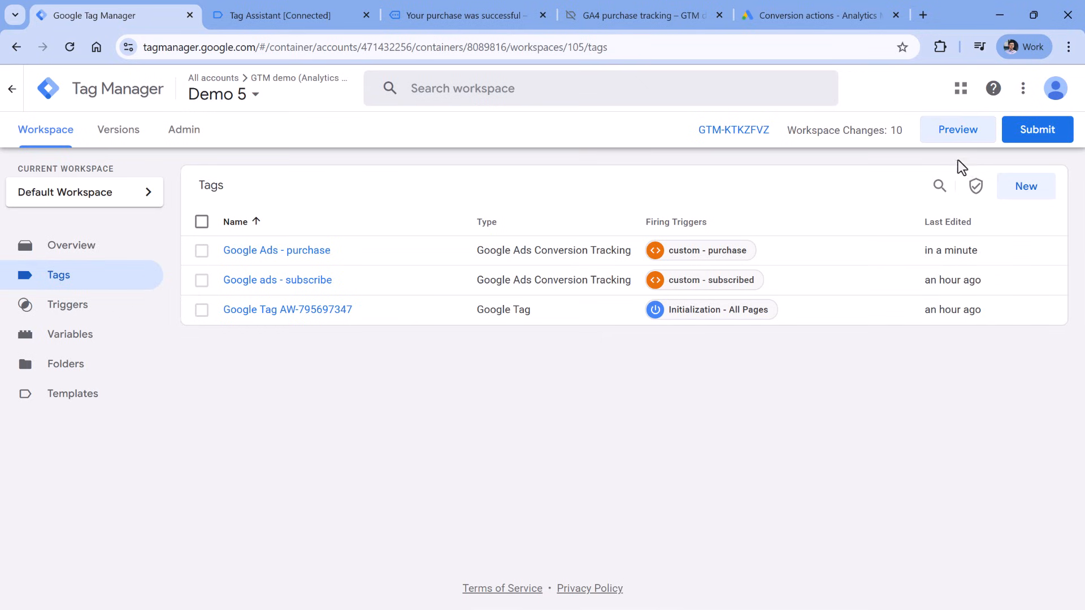
- Open the submission form for the workspace changes and look over its version options
click(1037, 130)
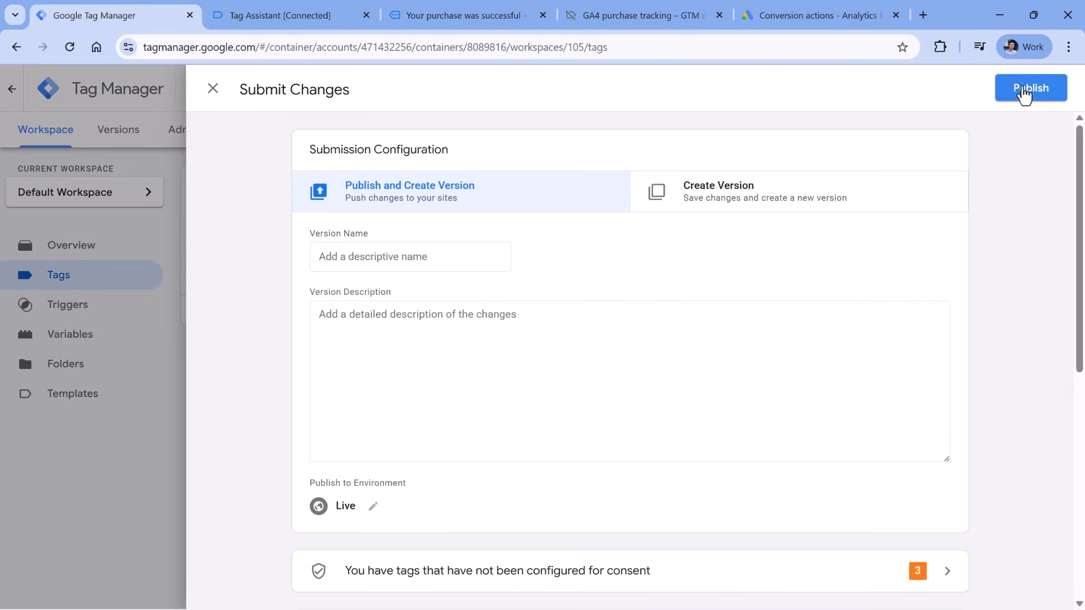
scroll(776, 182, down, 1)
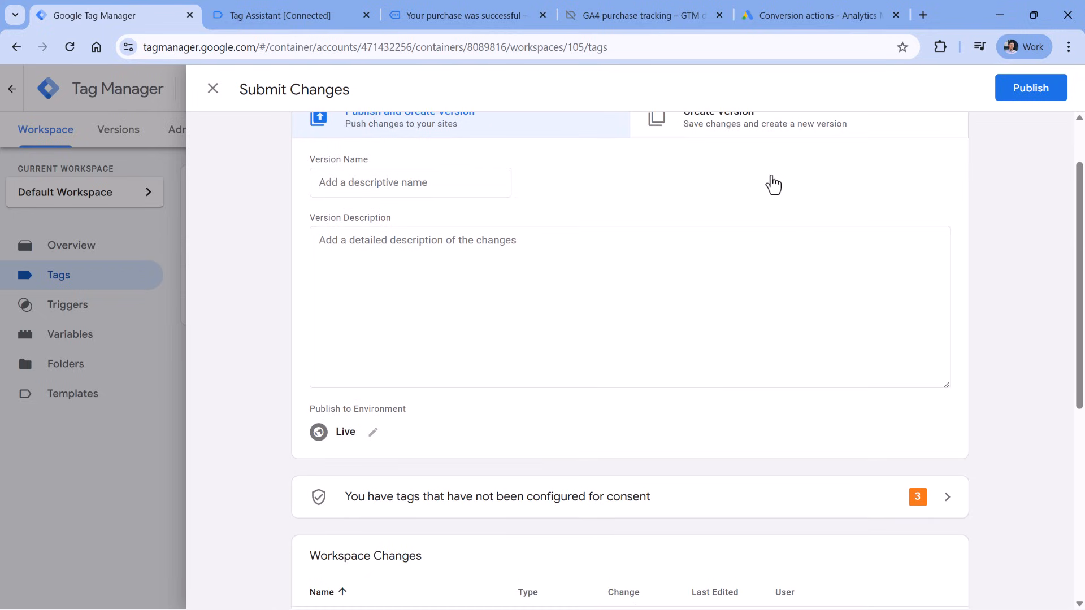
- Switch to the Google Ads conversions summary and examine the Purchase (5) action's conversion count, value and status
click(787, 15)
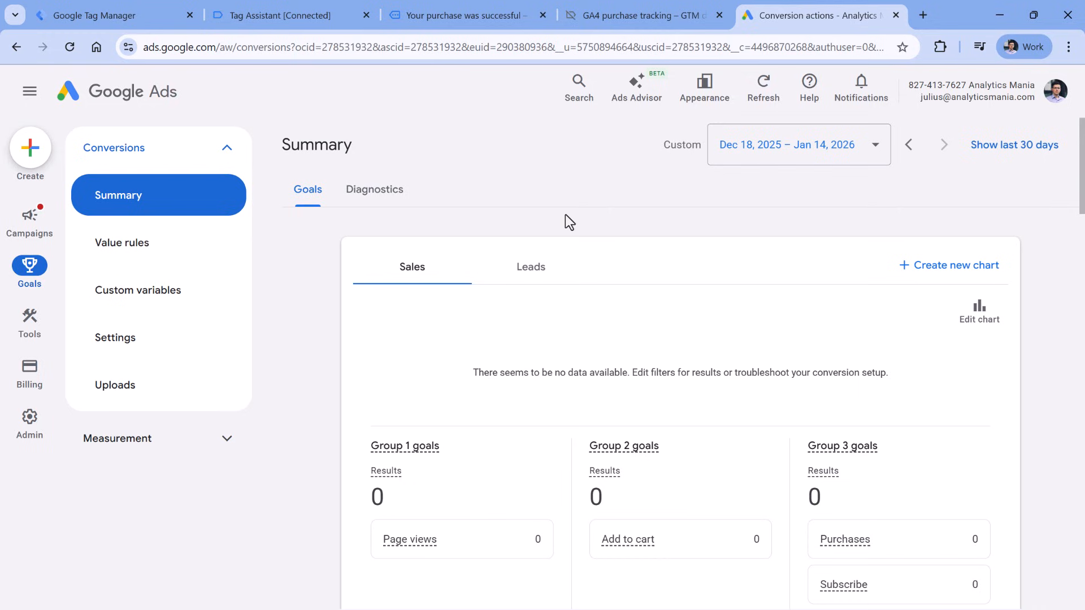
scroll(567, 213, down, 3)
scroll(566, 209, up, 3)
scroll(637, 221, down, 14)
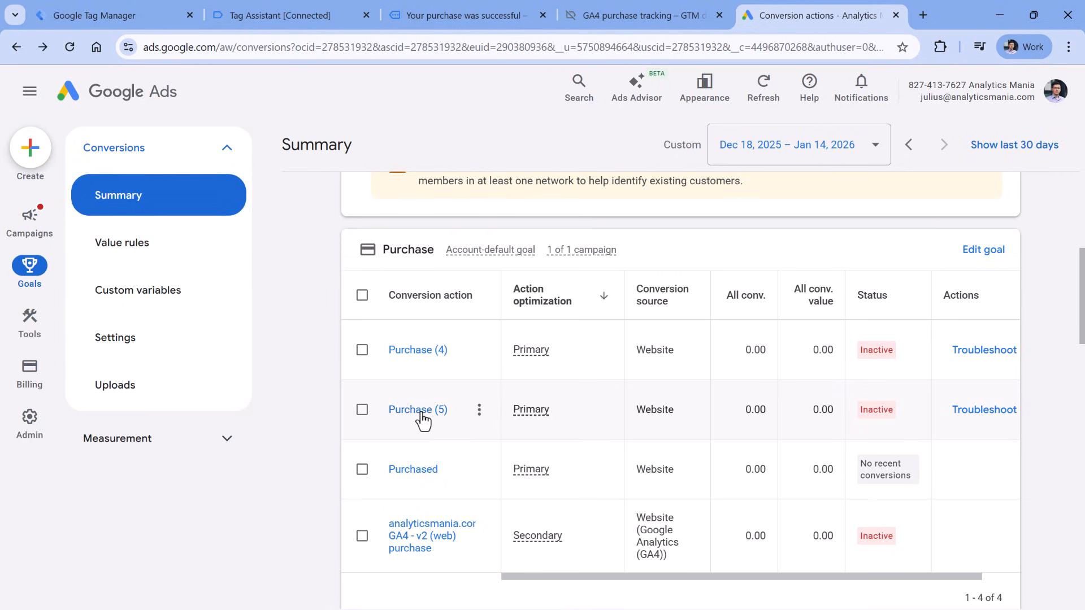
double_click(755, 410)
double_click(825, 410)
click(752, 426)
drag(763, 410, 767, 411)
click(768, 412)
mouse_move(880, 423)
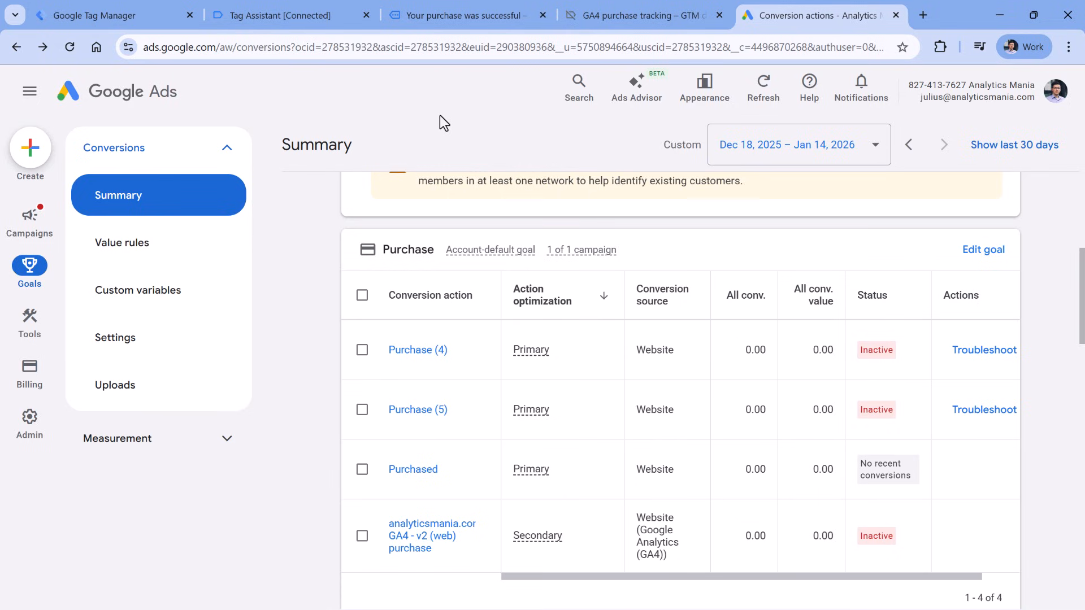
scroll(508, 235, up, 10)
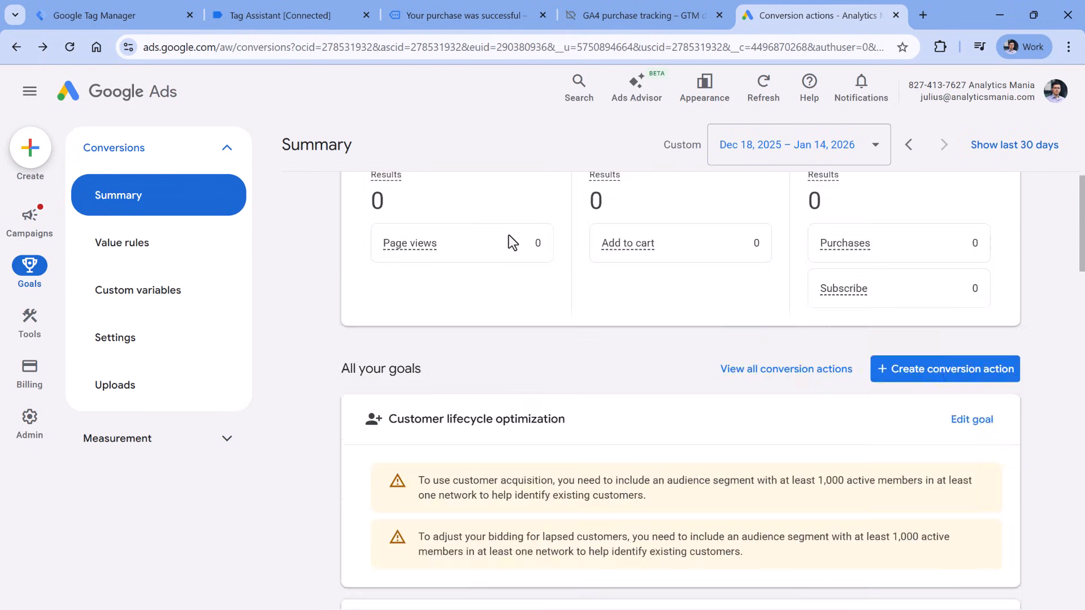
scroll(511, 210, down, 4)
scroll(511, 206, down, 3)
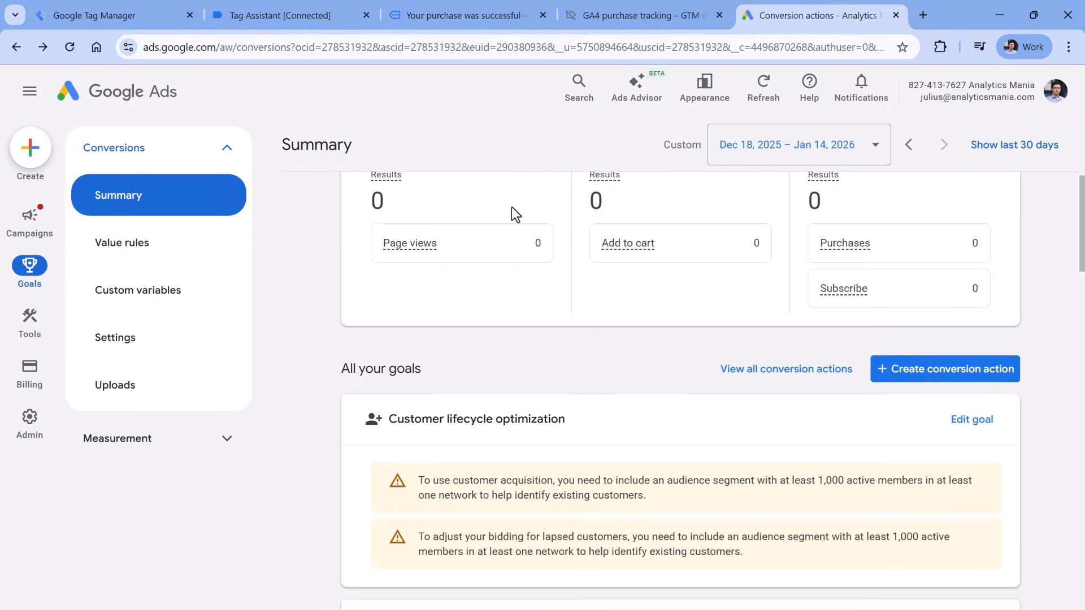
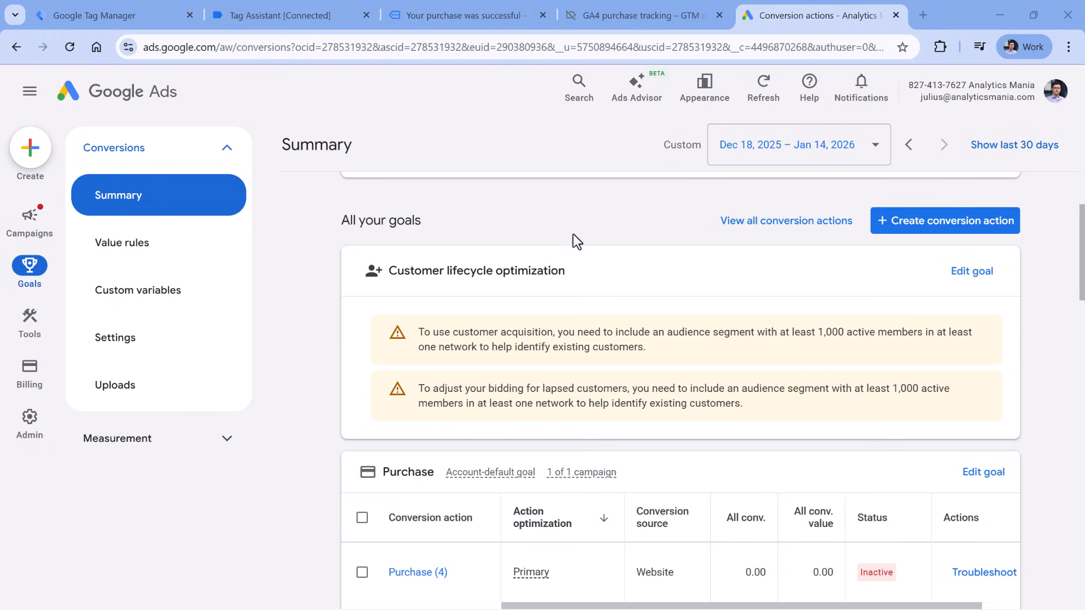
- Open the Purchase (5) conversion action and inspect its enhanced conversions setting
scroll(573, 233, down, 4)
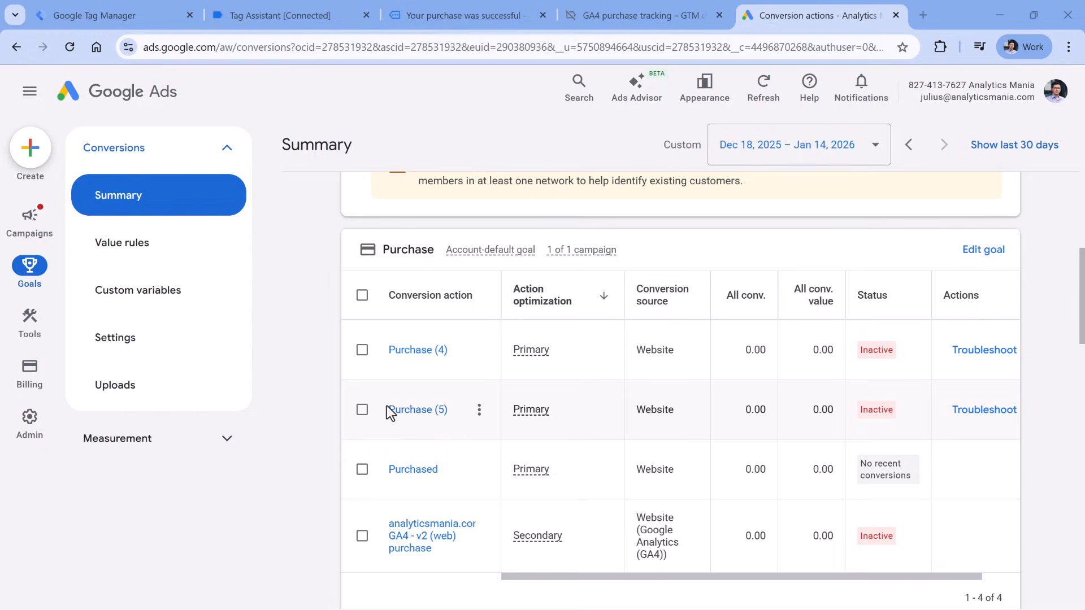
click(421, 415)
scroll(536, 248, down, 2)
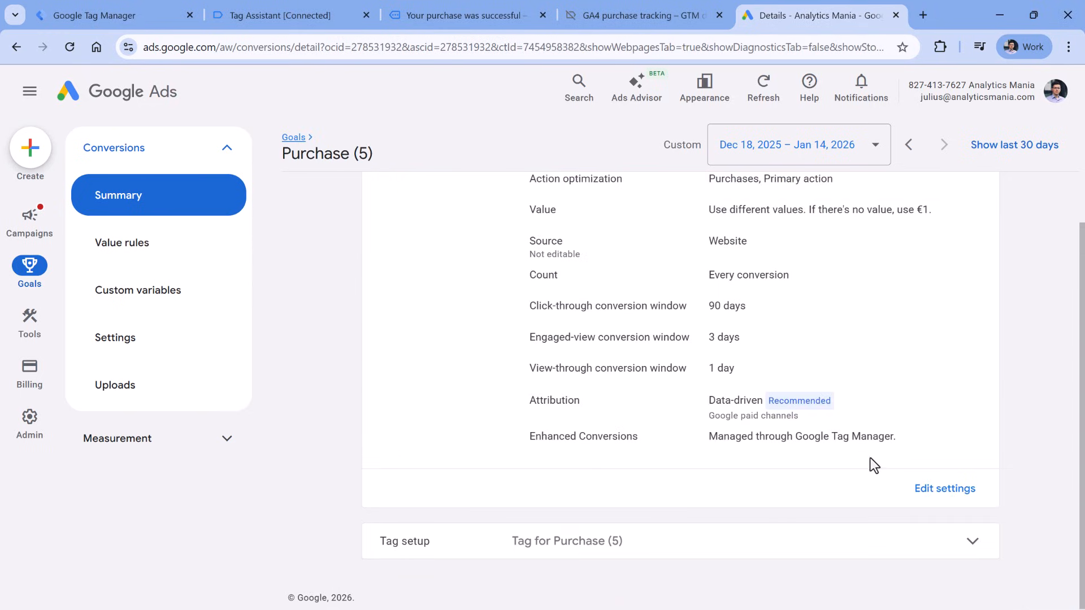
drag(528, 438, 640, 446)
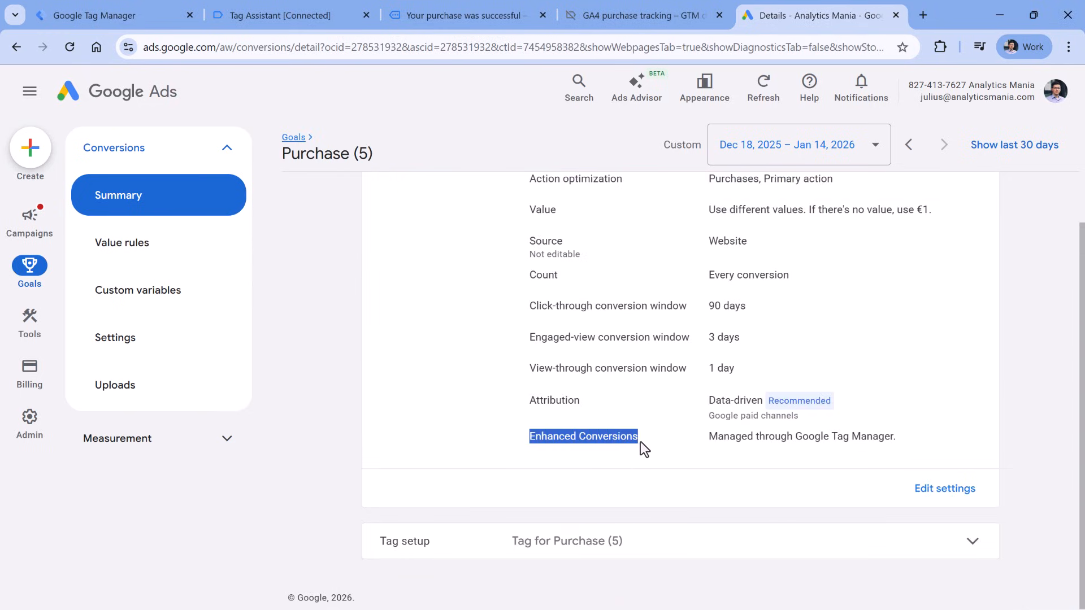
click(643, 448)
drag(708, 438, 897, 443)
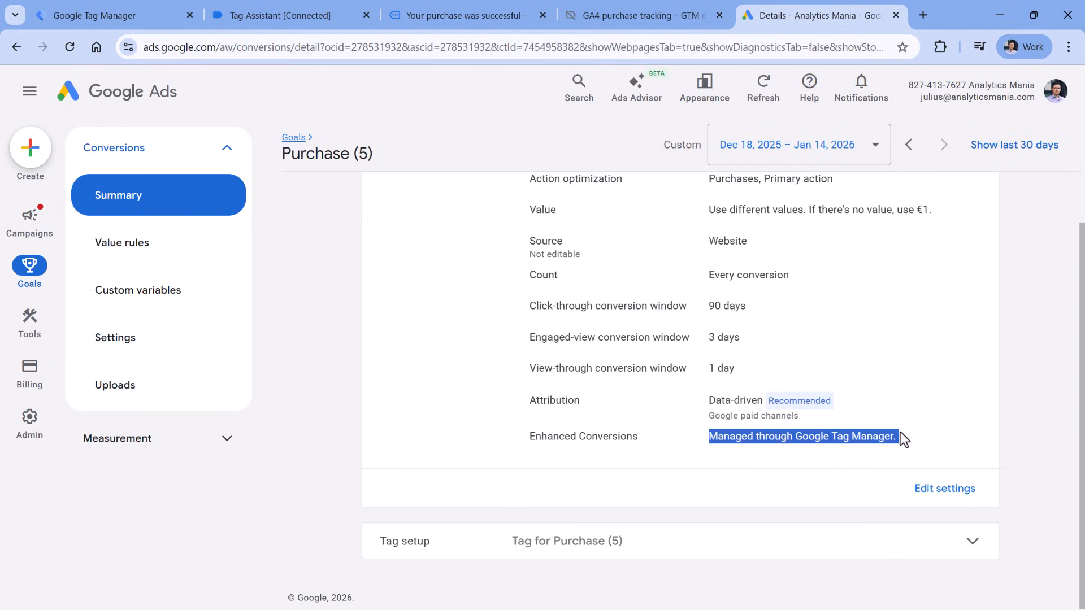
click(937, 498)
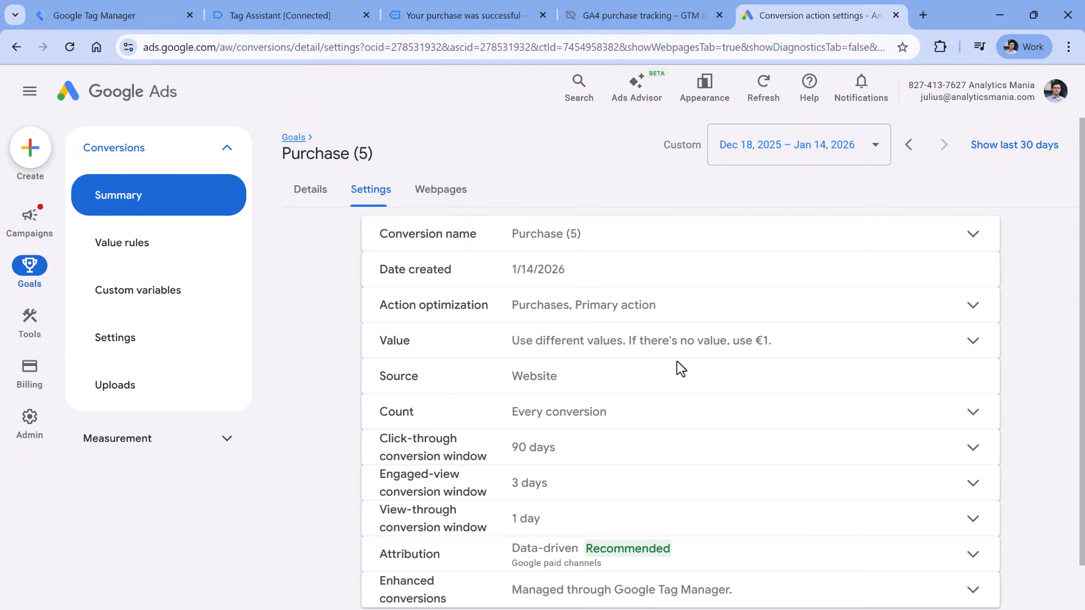
click(557, 544)
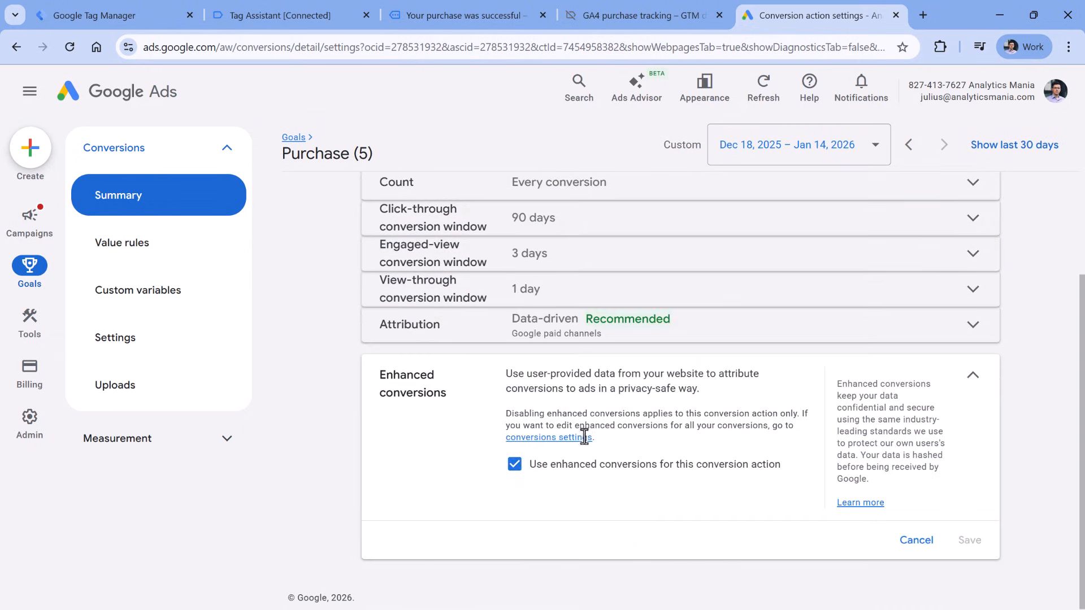
click(515, 465)
- Switch to Tag Assistant and examine the user_email key in the purchase event's API call for container GTM-KTKZFVZ
click(290, 16)
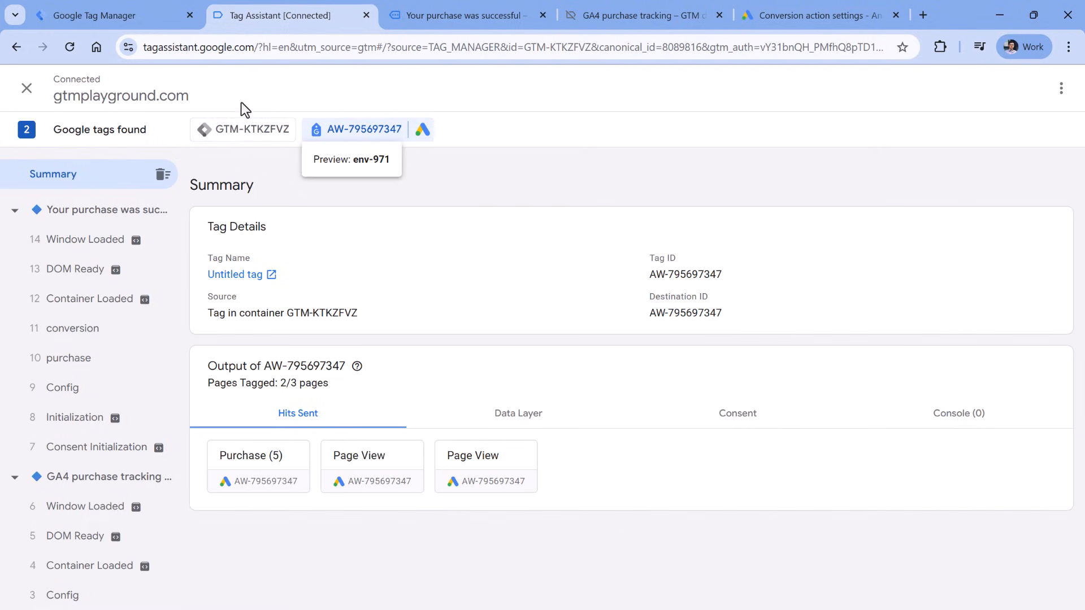
click(246, 134)
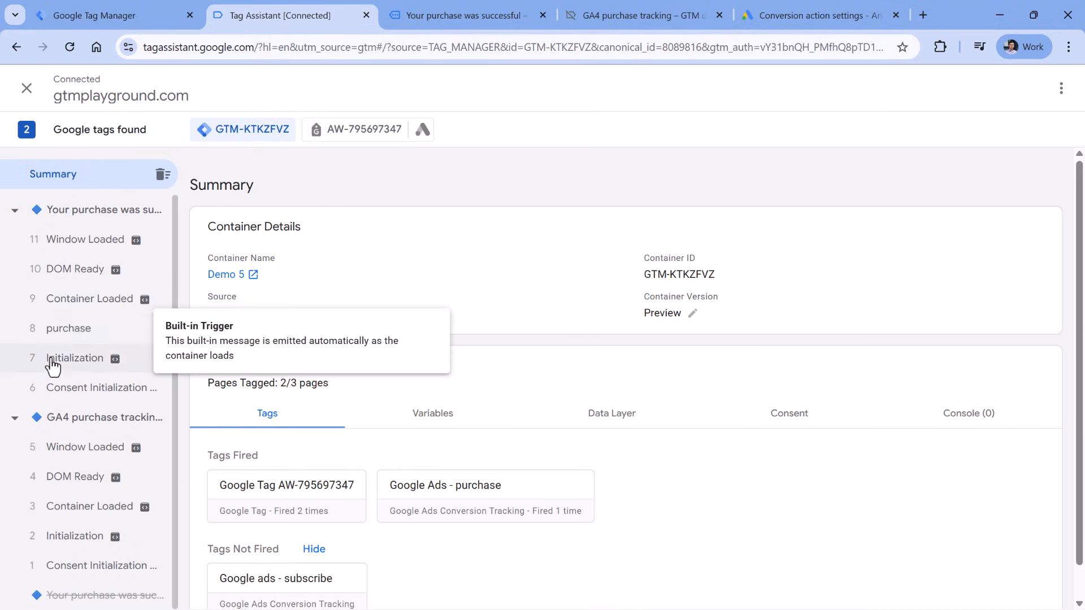
click(69, 330)
click(509, 262)
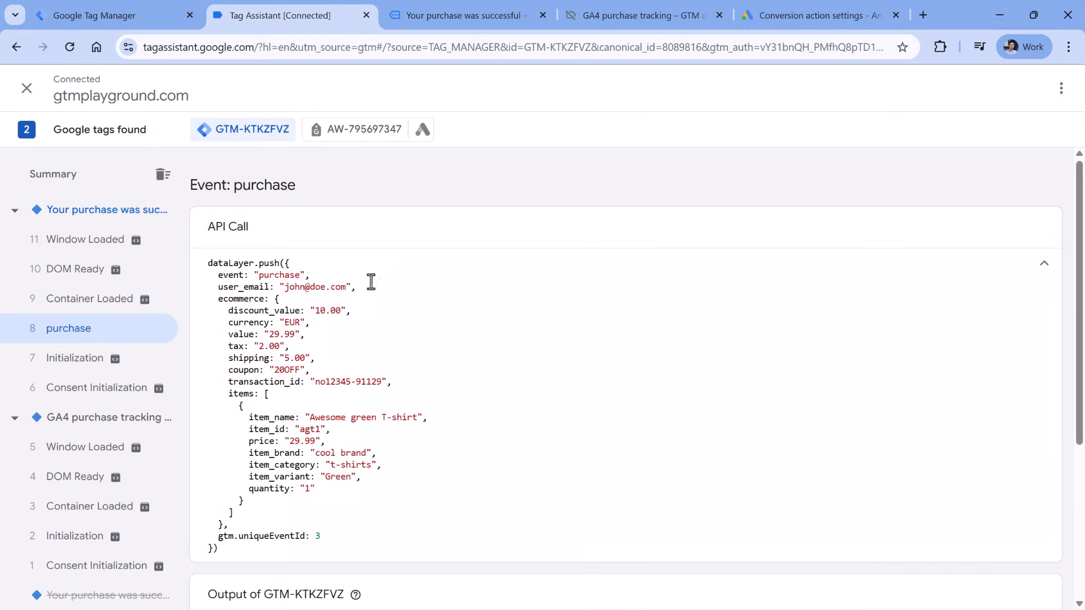
drag(218, 290, 351, 288)
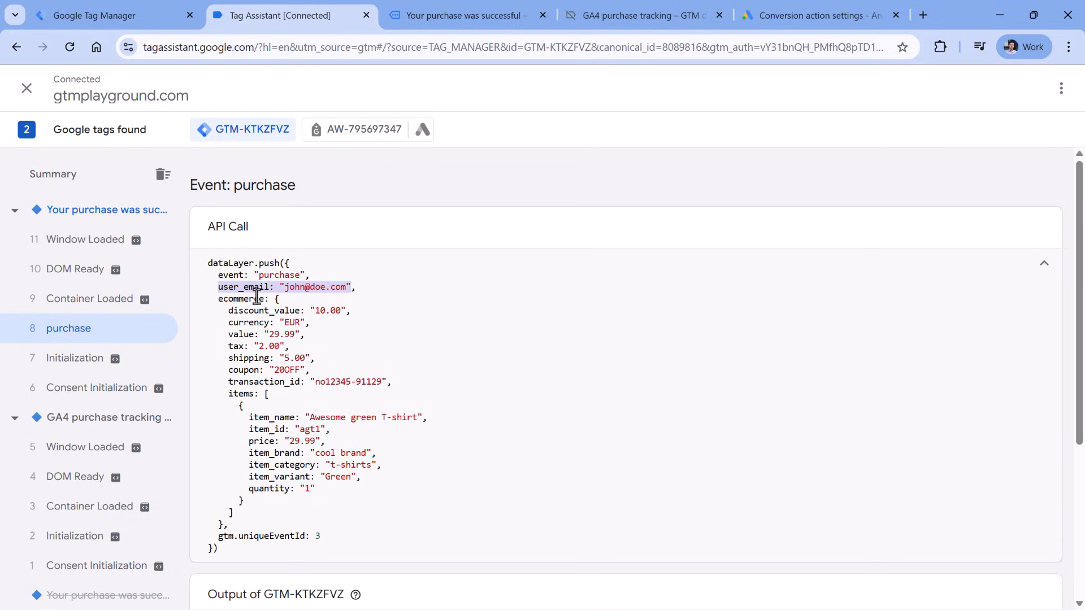
drag(218, 287, 351, 287)
- Close the change submission in Google Tag Manager, and start a new user-defined variable of type Data Layer Variable
click(109, 12)
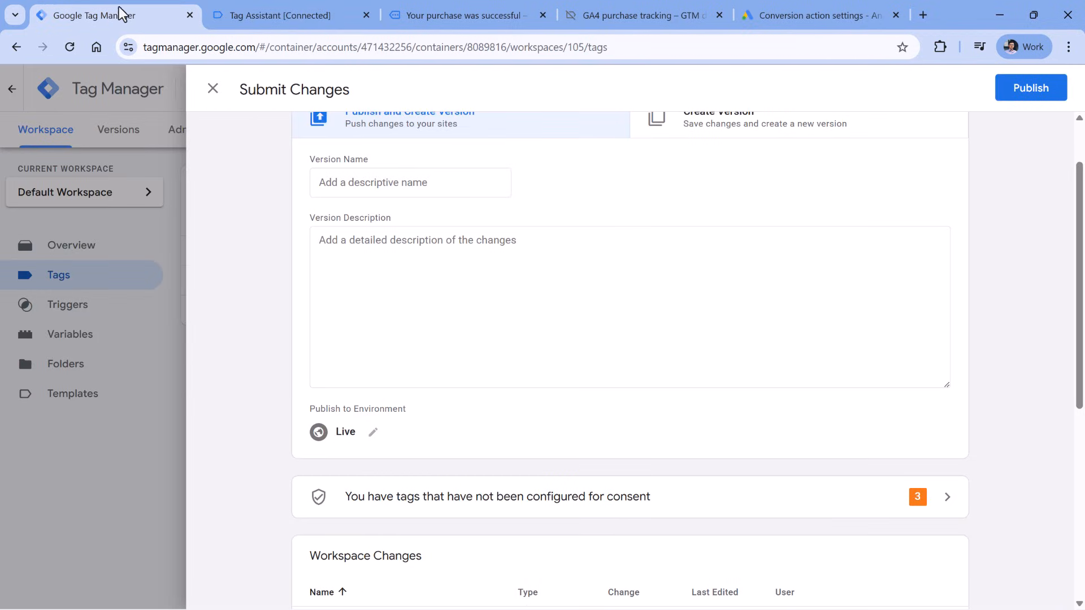
click(214, 91)
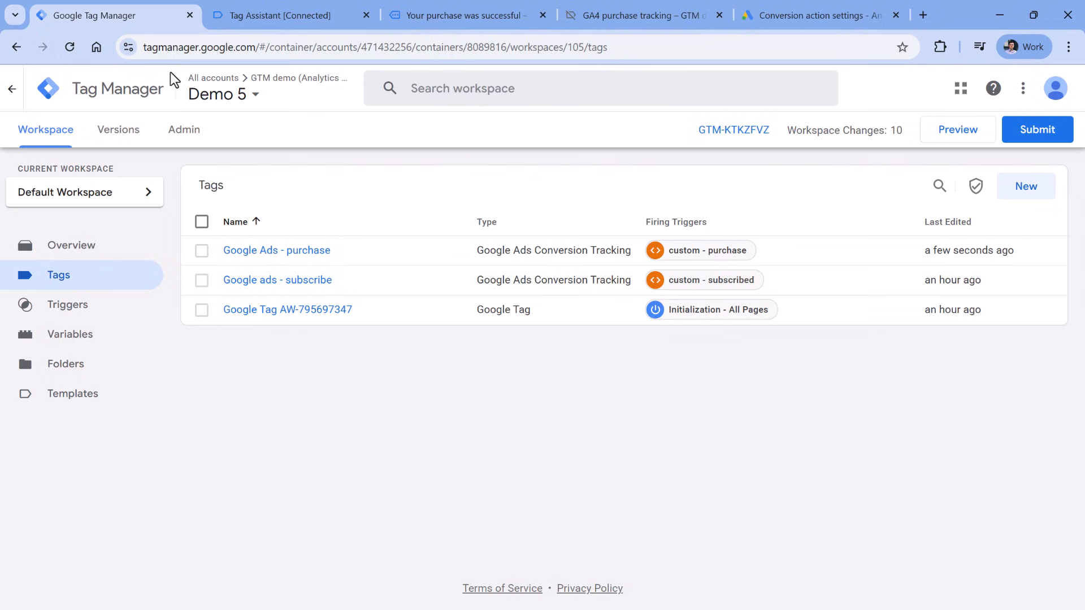
click(80, 346)
scroll(480, 332, down, 2)
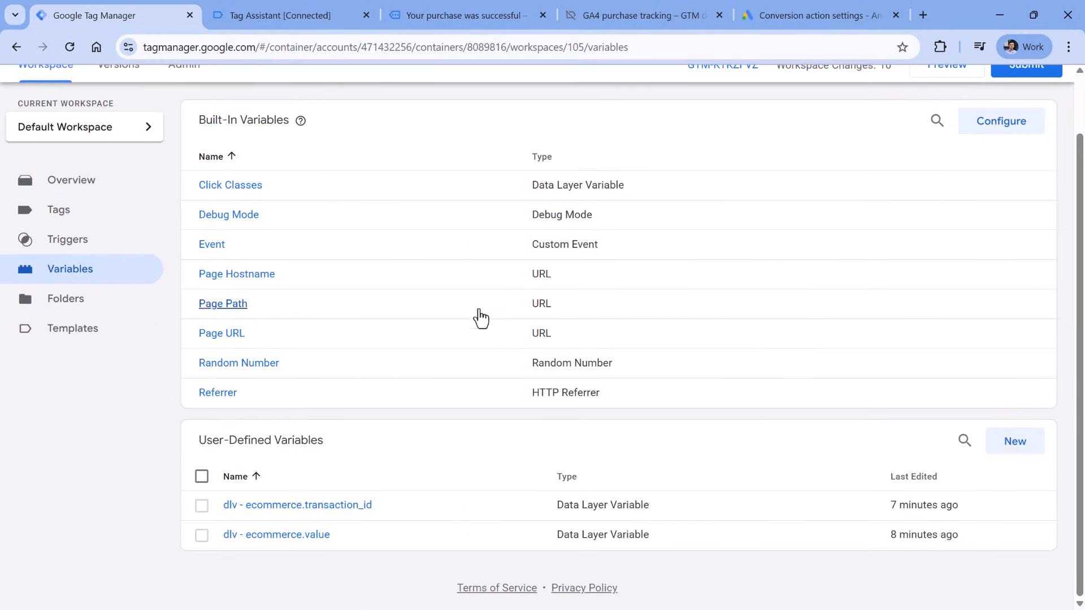
click(1019, 446)
click(484, 255)
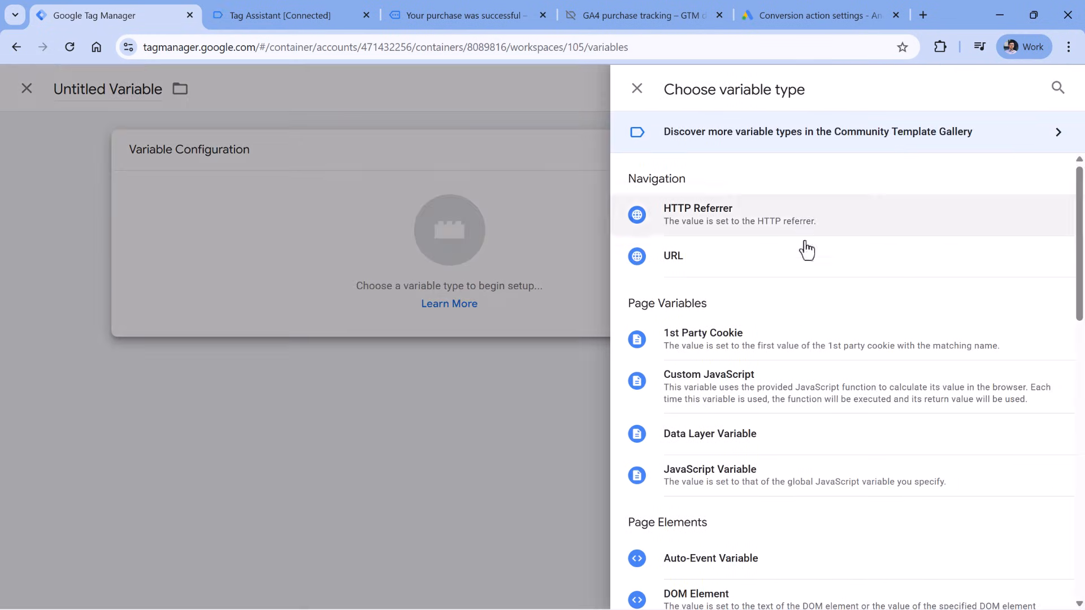
click(717, 448)
- Copy the user_email key from the purchase event in Tag Assistant and set it as the Data Layer Variable Name
click(283, 15)
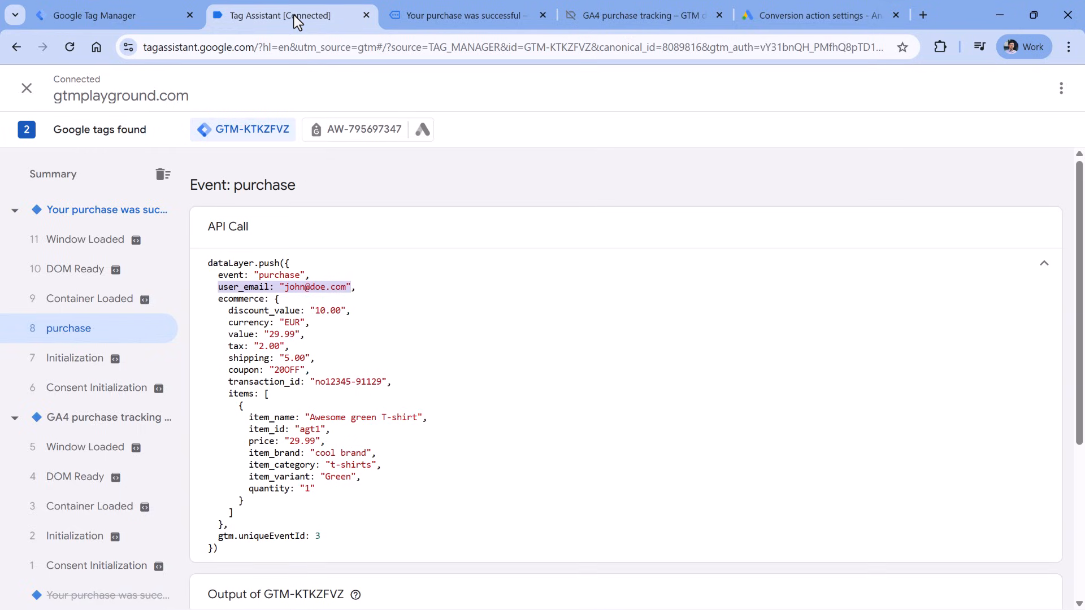
double_click(244, 290)
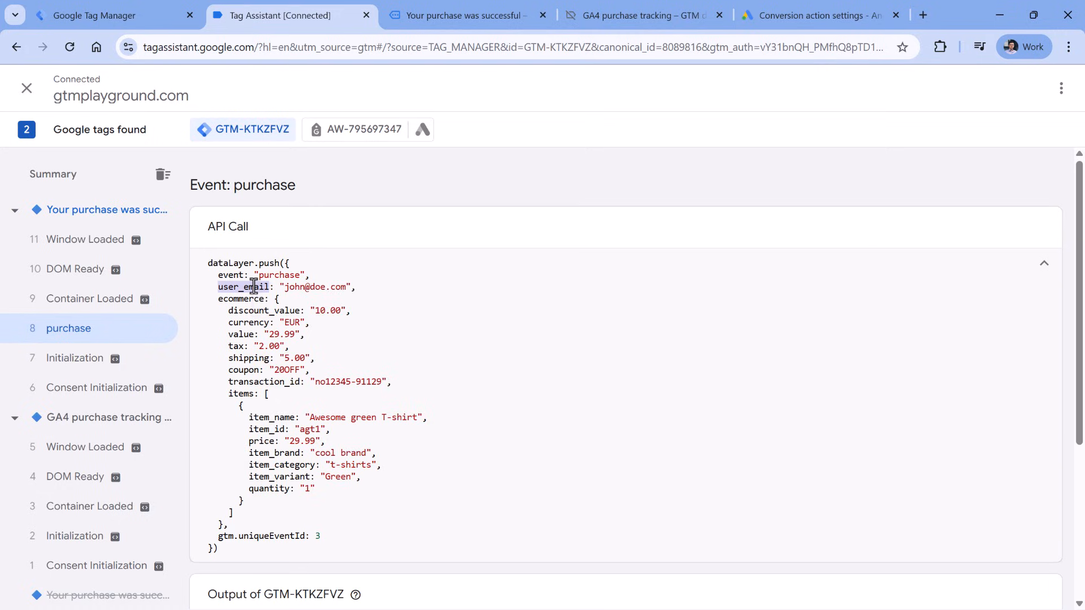
right_click(255, 287)
click(300, 306)
click(150, 19)
click(341, 327)
key(ctrl+v)
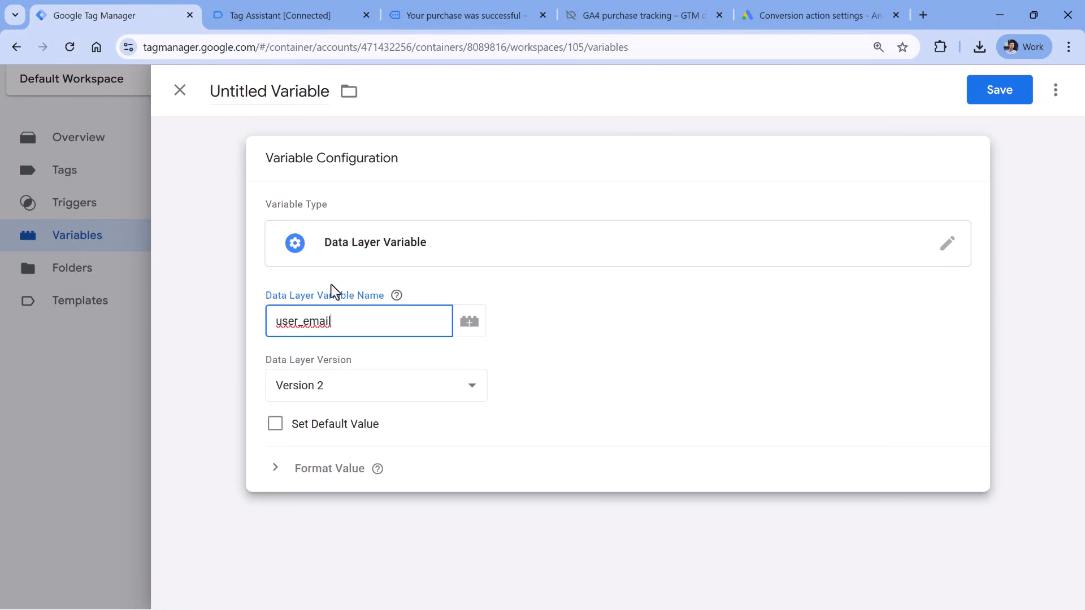
- Name the new data layer variable "dlv - user_email" and save it
click(255, 93)
text(d)
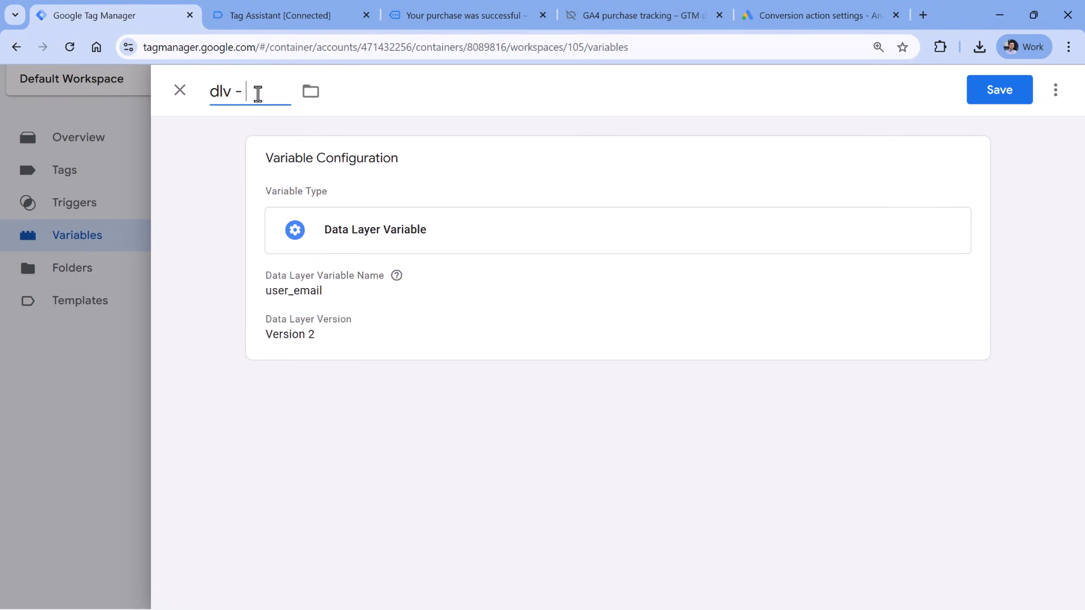
text(lv -)
key(ctrl+v)
click(989, 99)
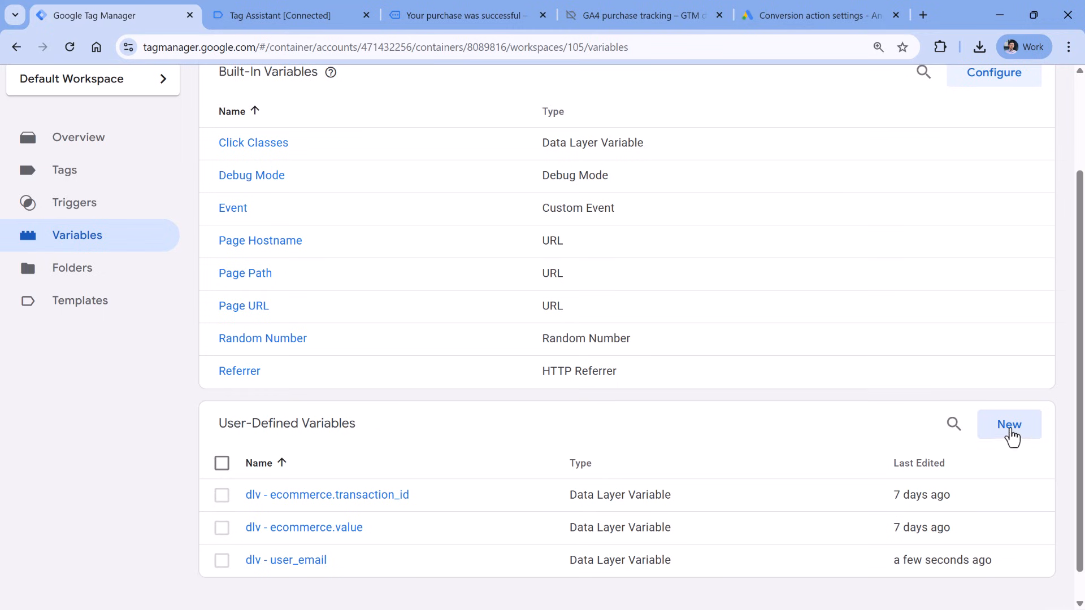
- Start another user-defined variable and choose User-Provided Data as its type
click(1011, 426)
click(480, 254)
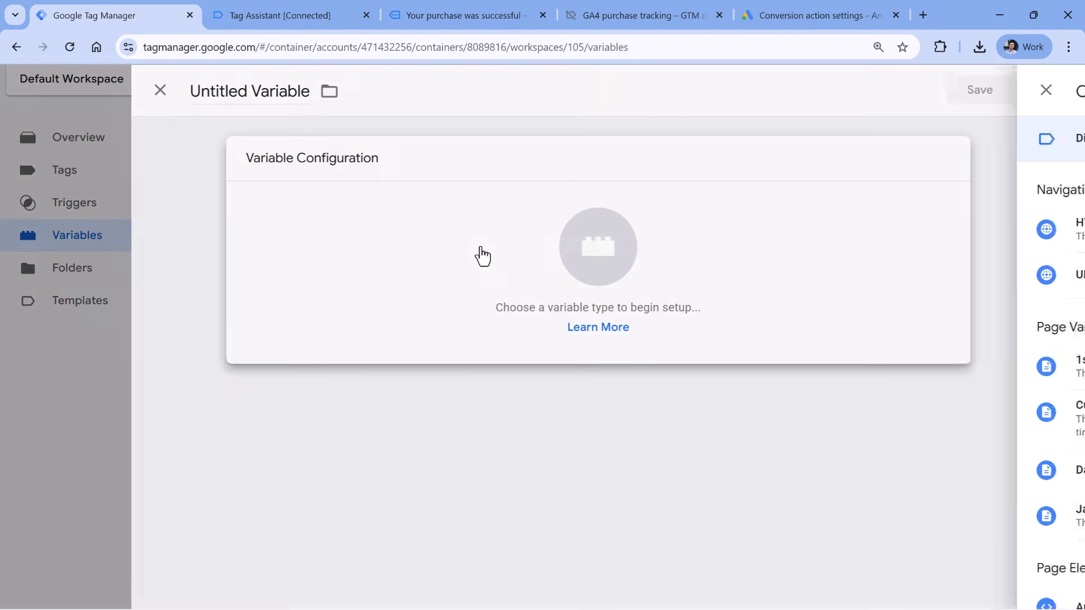
scroll(771, 322, down, 10)
scroll(770, 323, down, 1)
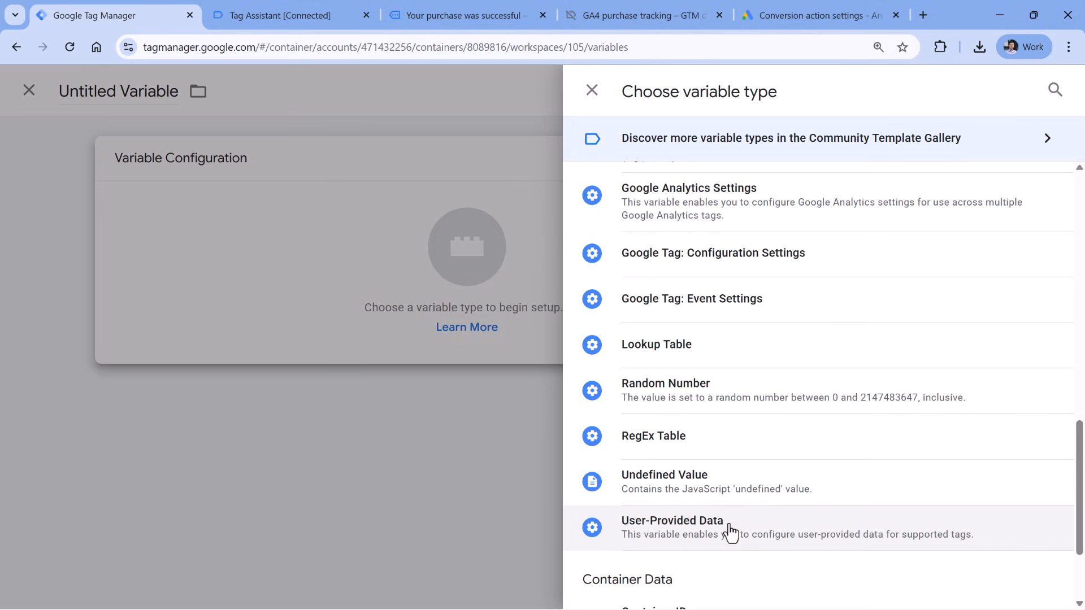
click(728, 533)
- Set the Email field of the variable's manual configuration to {{dlv - user_email}}
scroll(558, 337, down, 1)
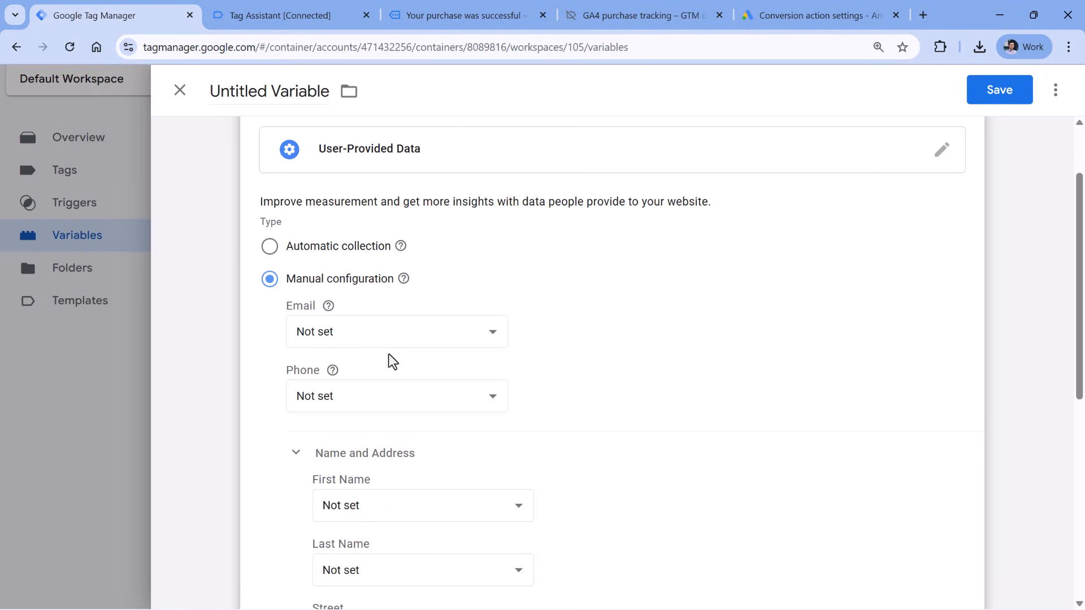
scroll(472, 368, down, 4)
scroll(474, 369, up, 4)
click(403, 340)
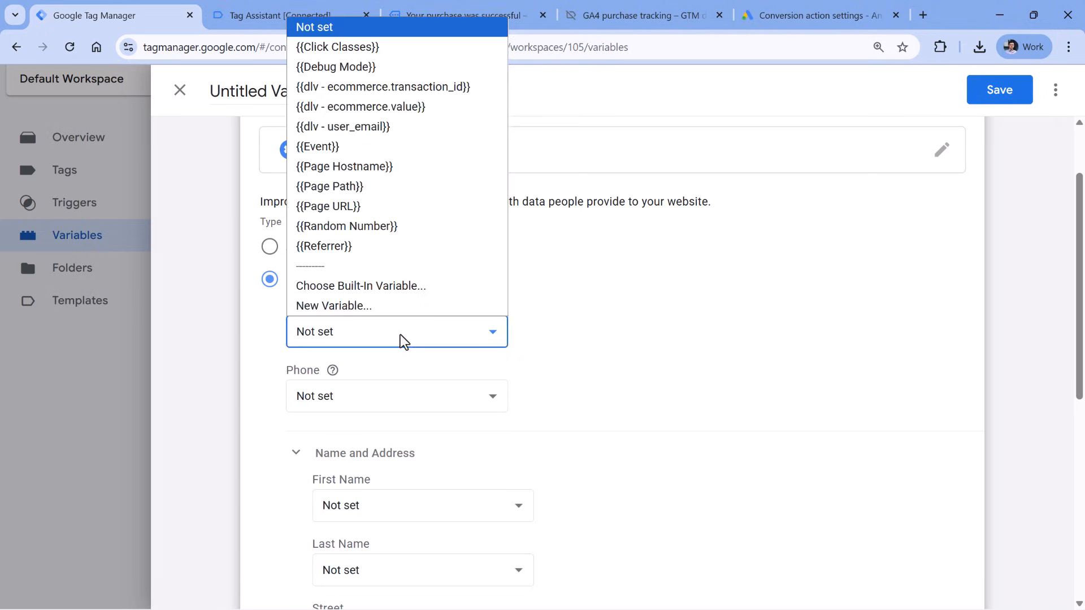
click(356, 126)
- Name the User-Provided Data variable "user provided data" and save it
click(268, 91)
key(ctrl+a)
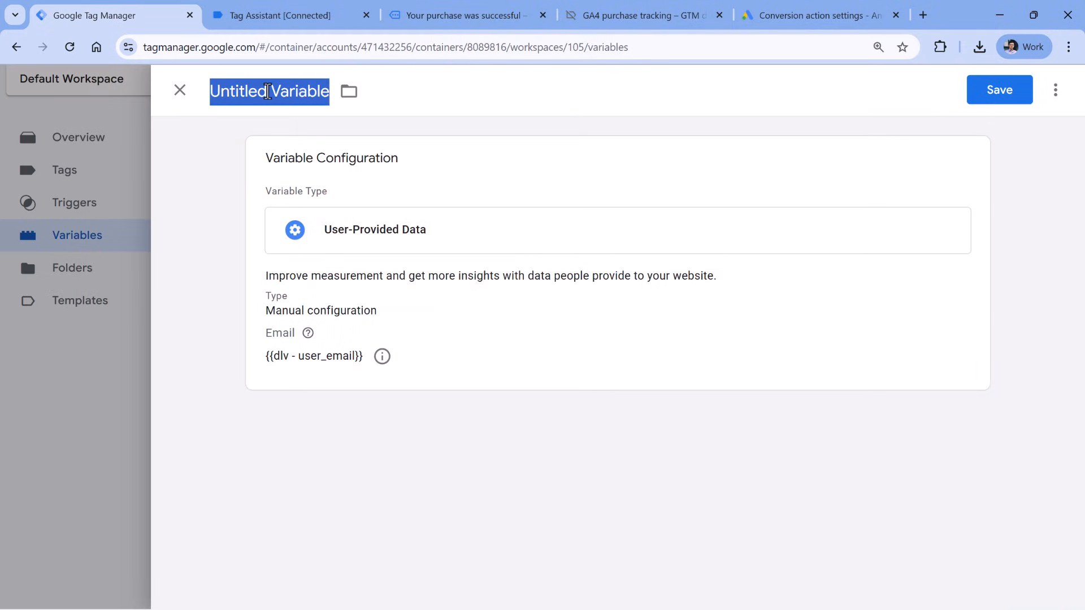
text(user prov)
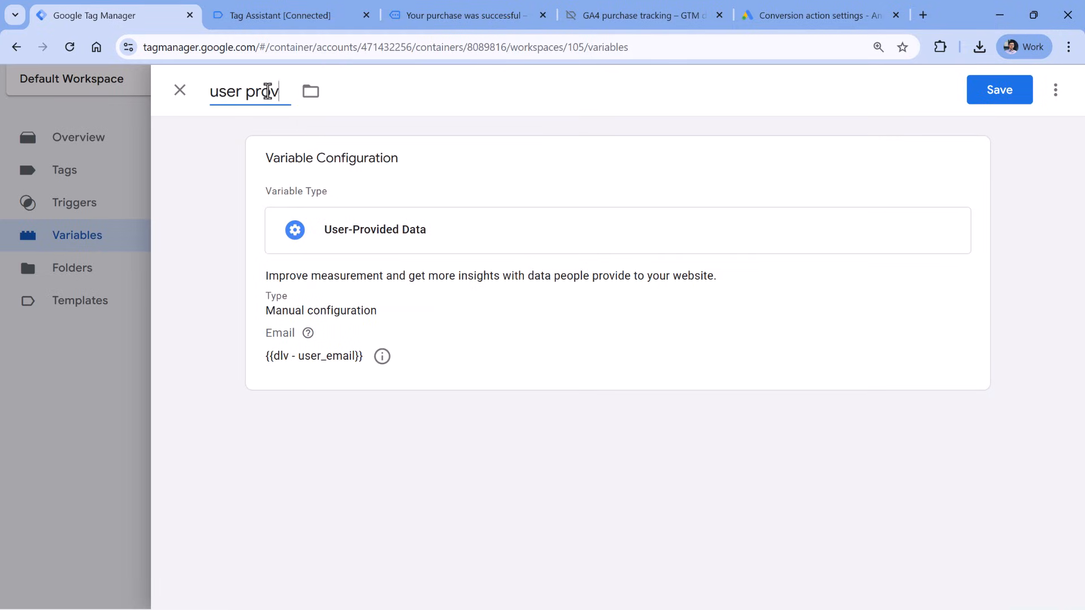
text(ided data)
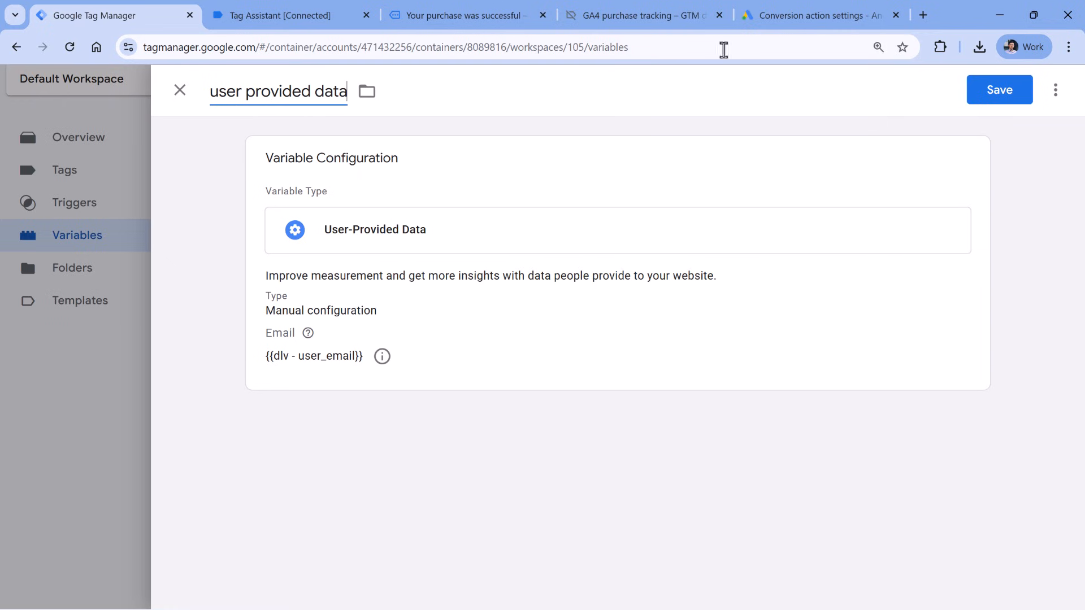
click(983, 100)
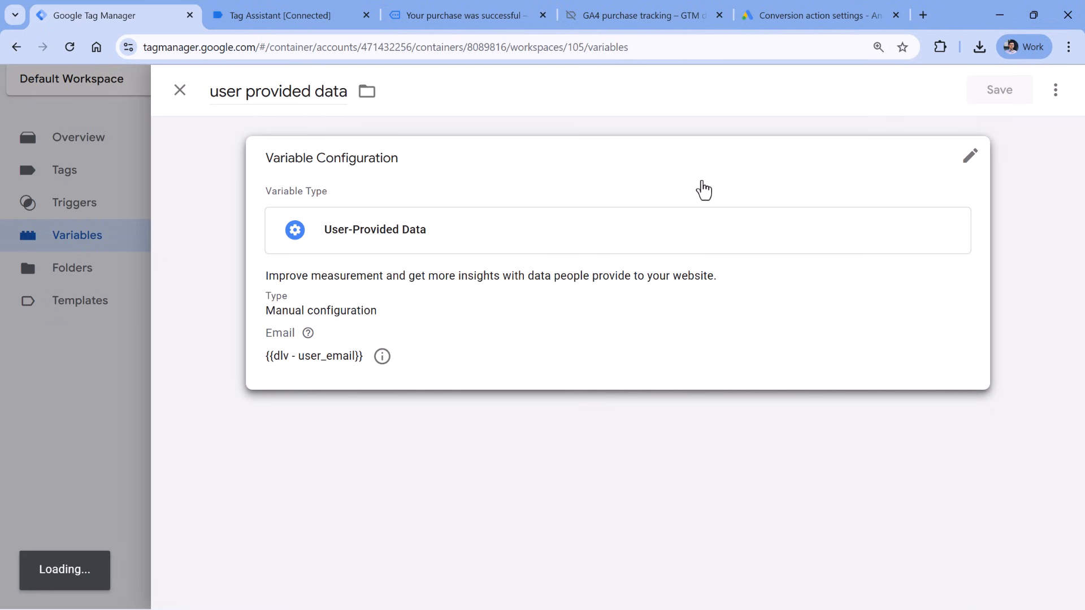
- Add an event parameter named user_data to the Google Ads - purchase tag
scroll(400, 322, down, 2)
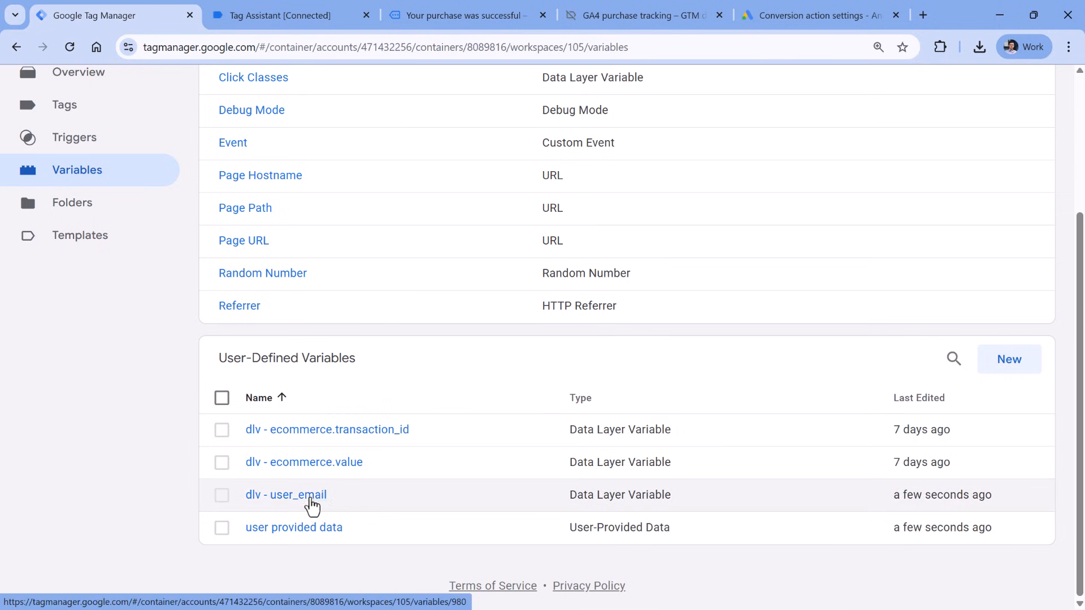
scroll(165, 186, up, 5)
click(82, 263)
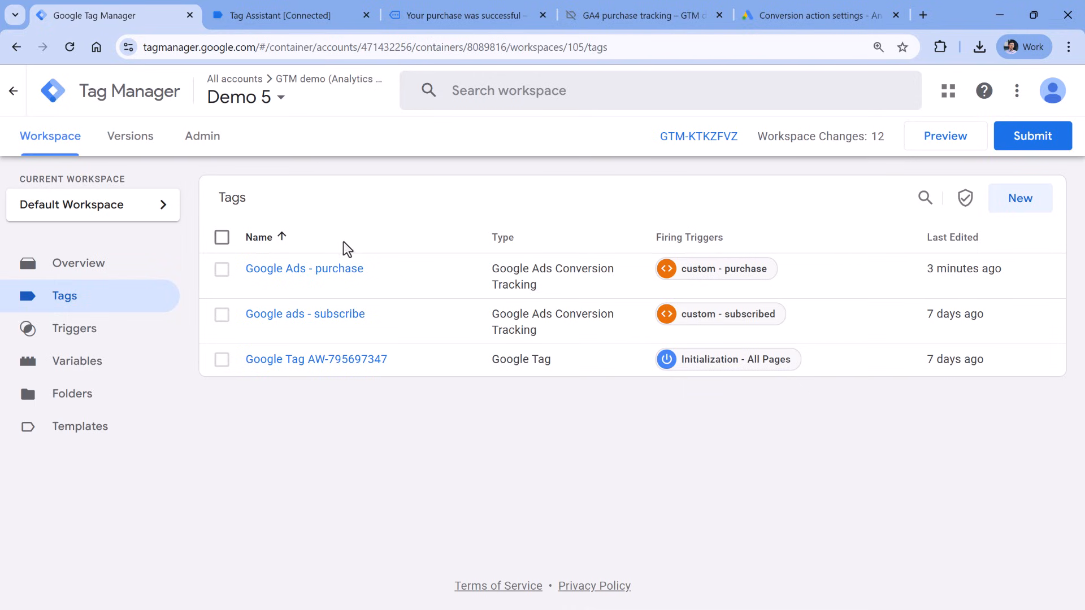
click(304, 271)
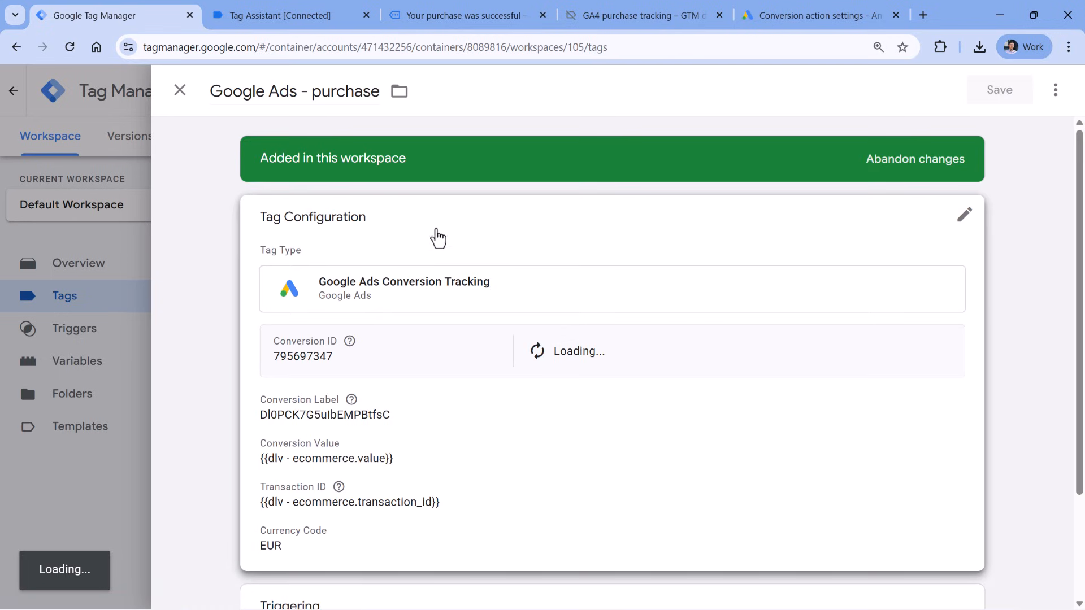
scroll(449, 236, down, 9)
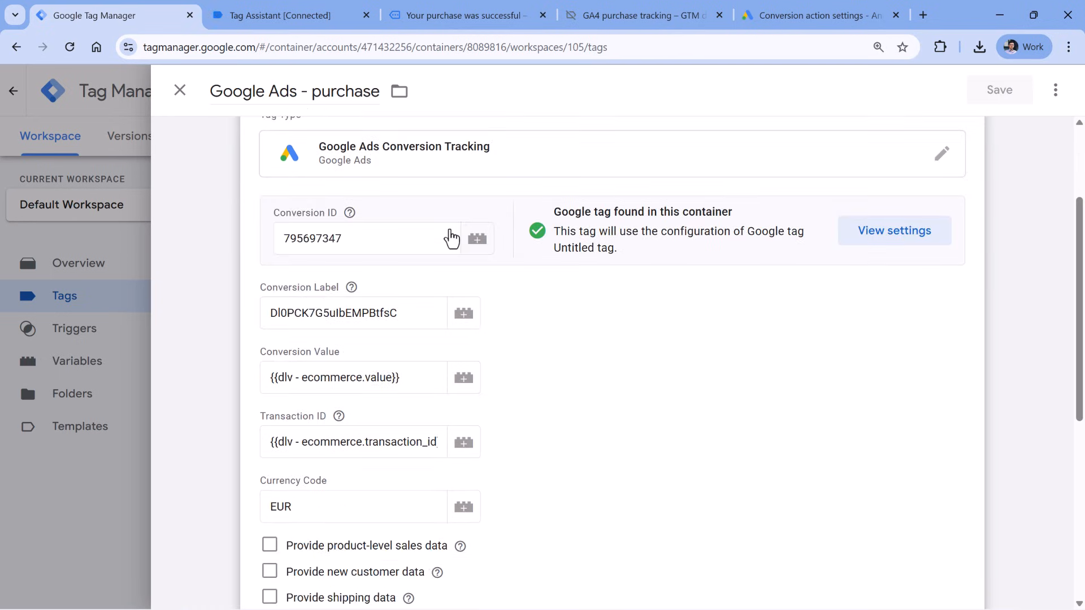
click(298, 347)
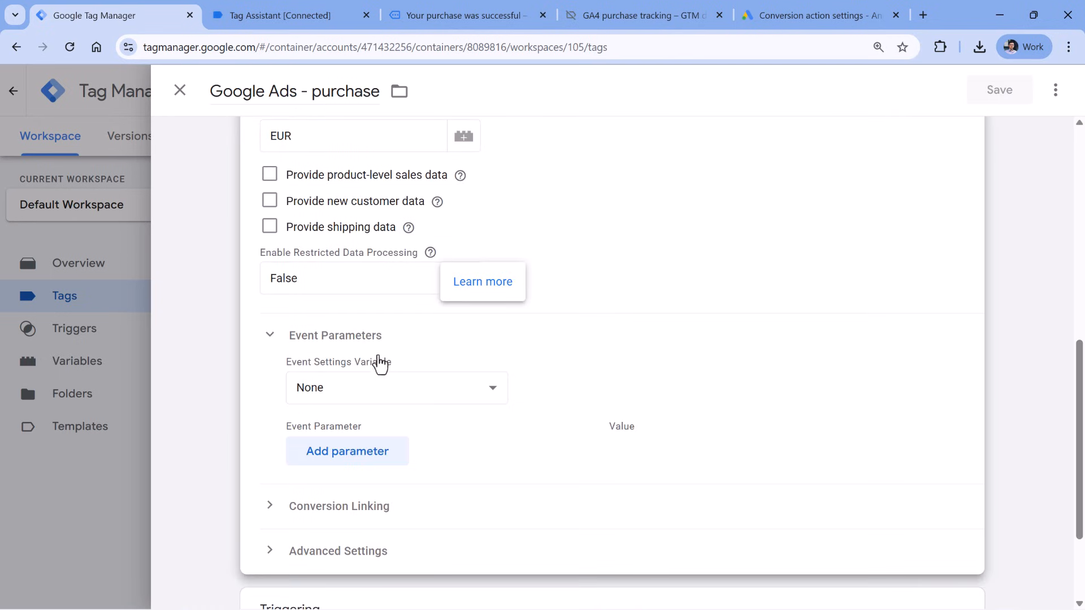
click(350, 460)
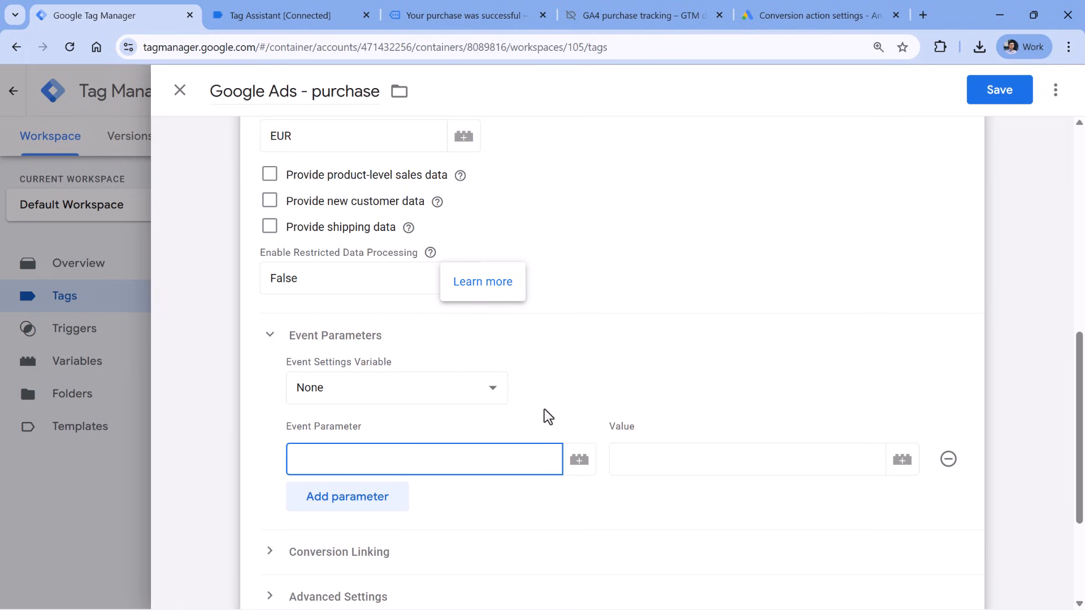
text(user_data)
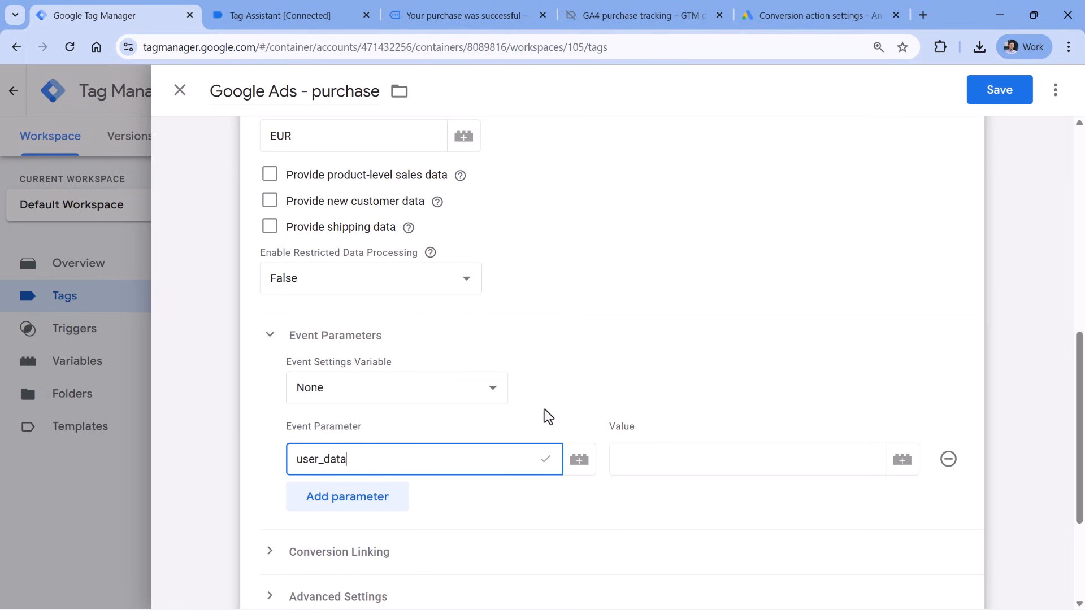
- Set the user_data parameter's value to the {{user provided data}} variable and save the tag
click(664, 432)
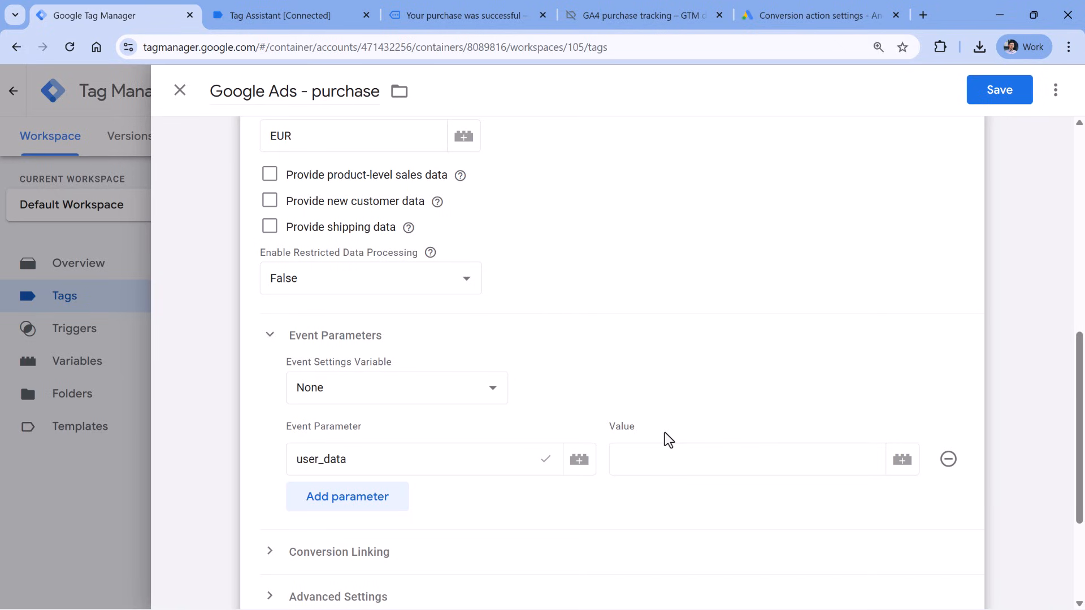
mouse_move(548, 473)
click(710, 463)
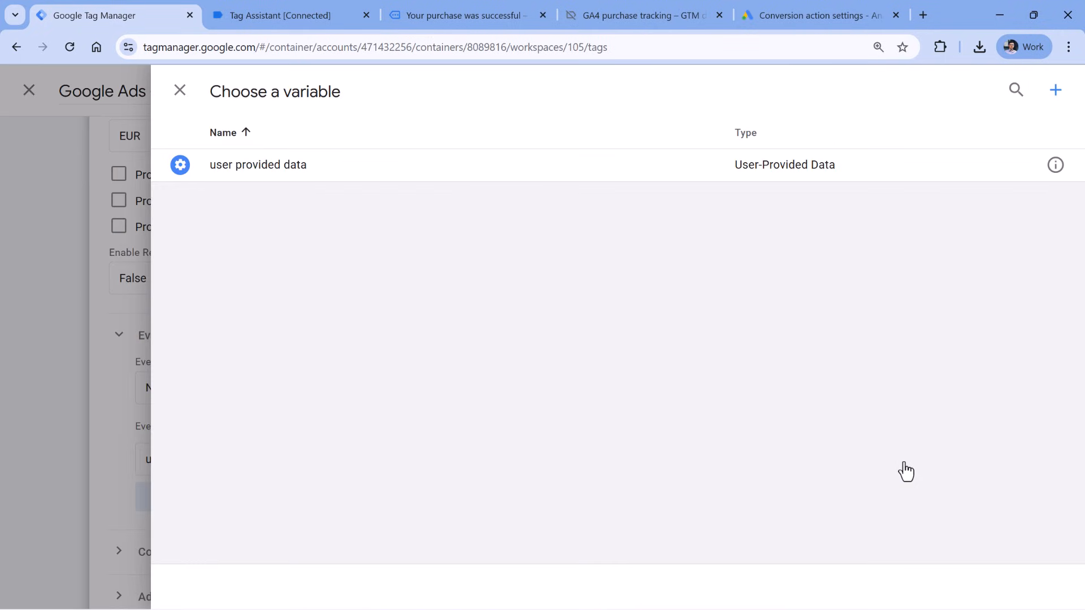
click(281, 178)
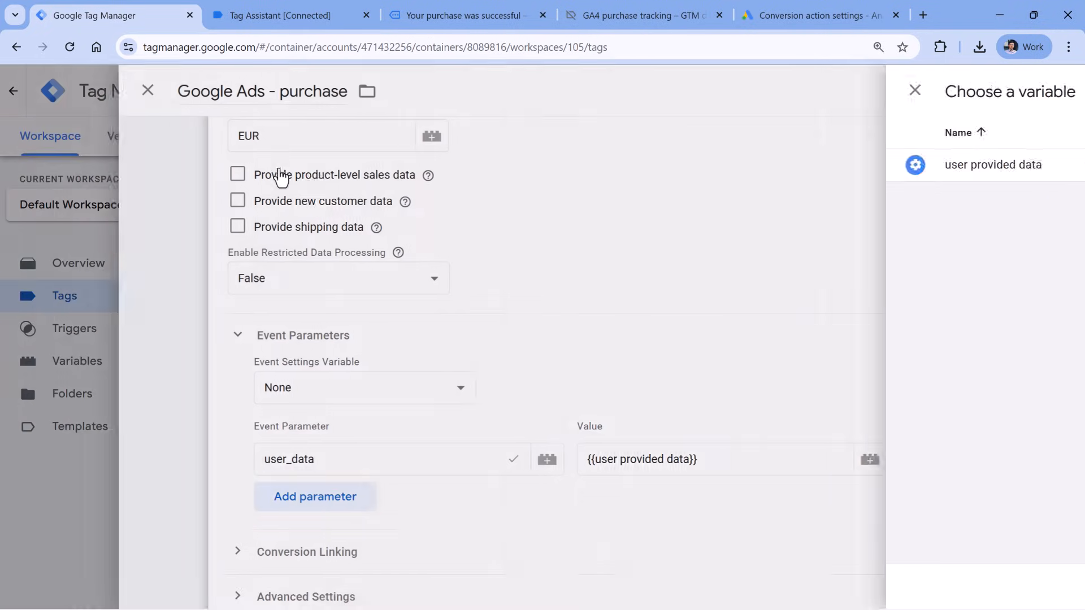
scroll(611, 412, down, 3)
click(1008, 91)
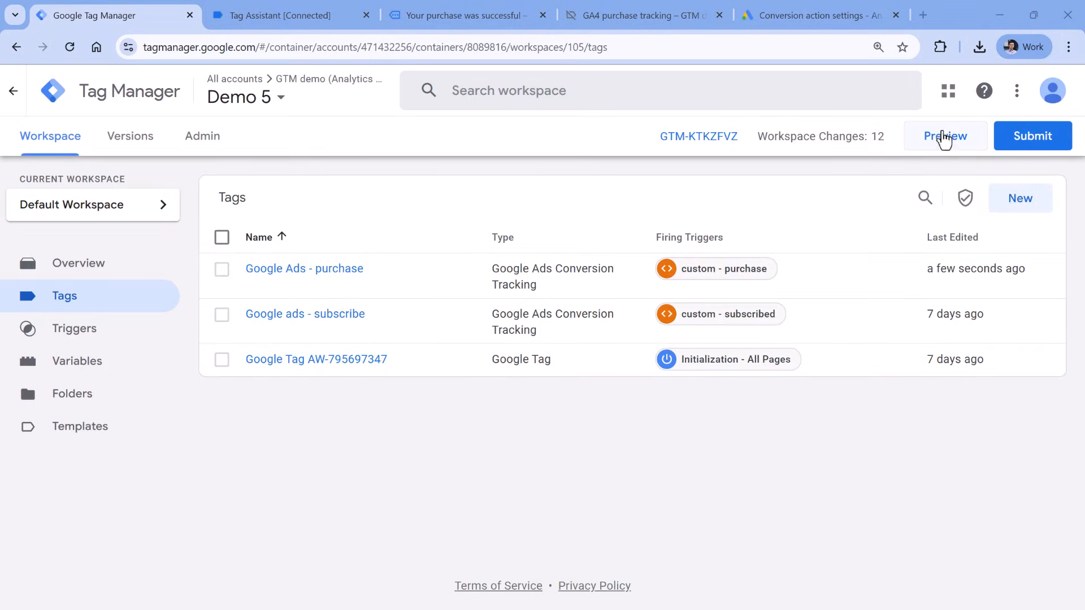
- Start a preview session on gtmplayground.com and make a test purchase of the T-shirt on the connected page
click(944, 137)
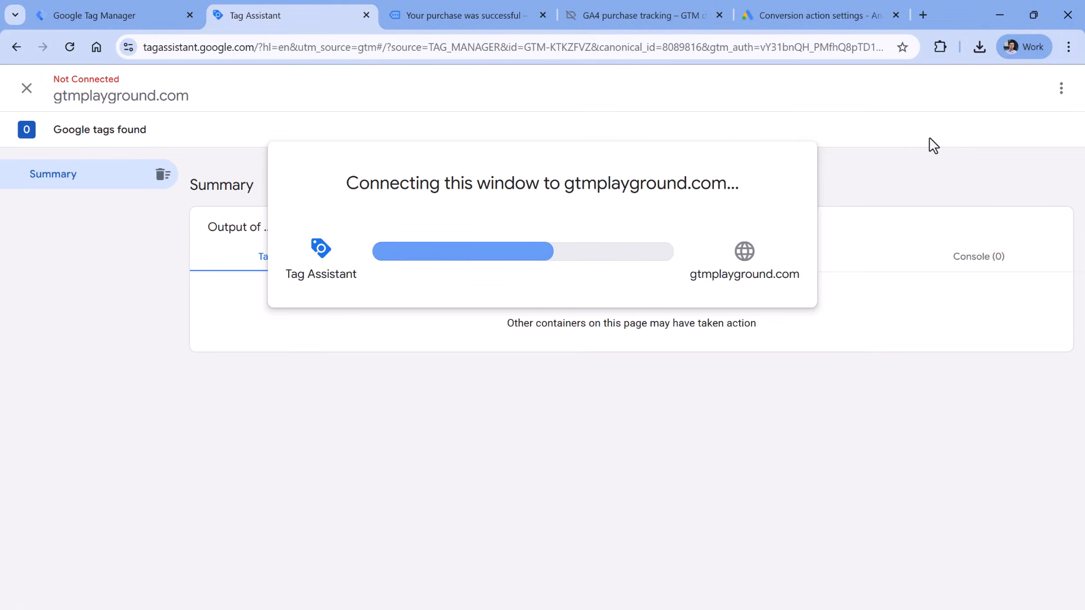
click(554, 350)
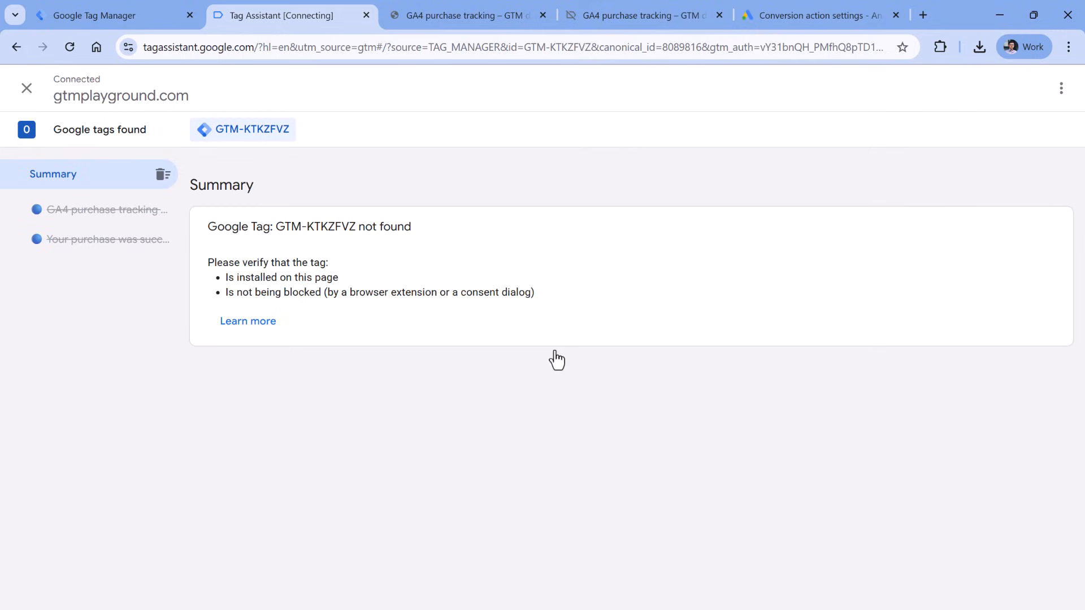
click(459, 27)
scroll(459, 199, down, 9)
click(422, 346)
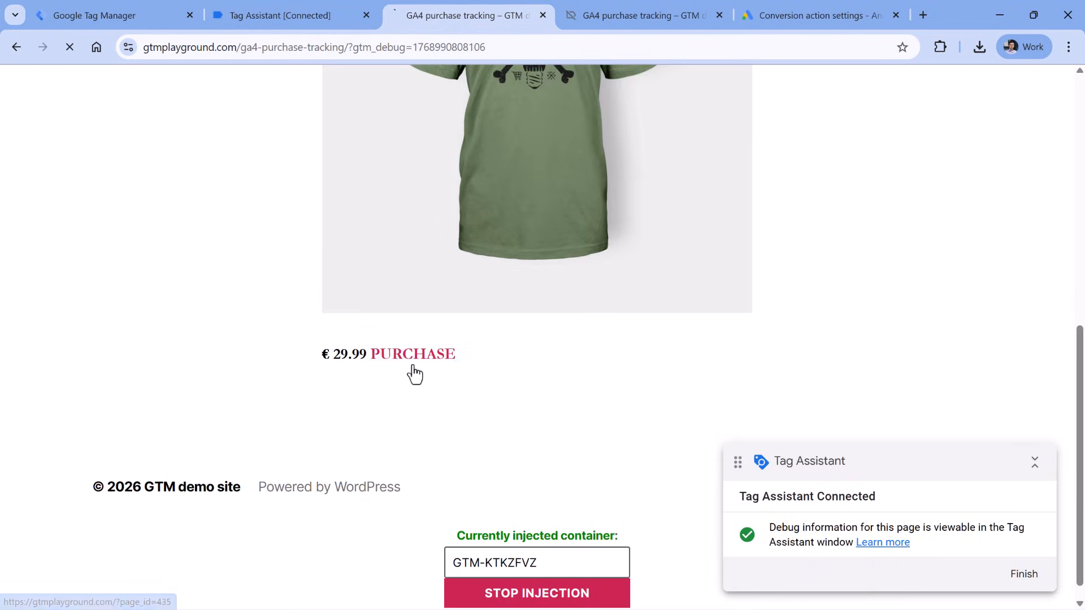
- Inspect the purchase event of the container in Tag Assistant, followed by the Google Ads tag's purchase and conversion events
click(286, 16)
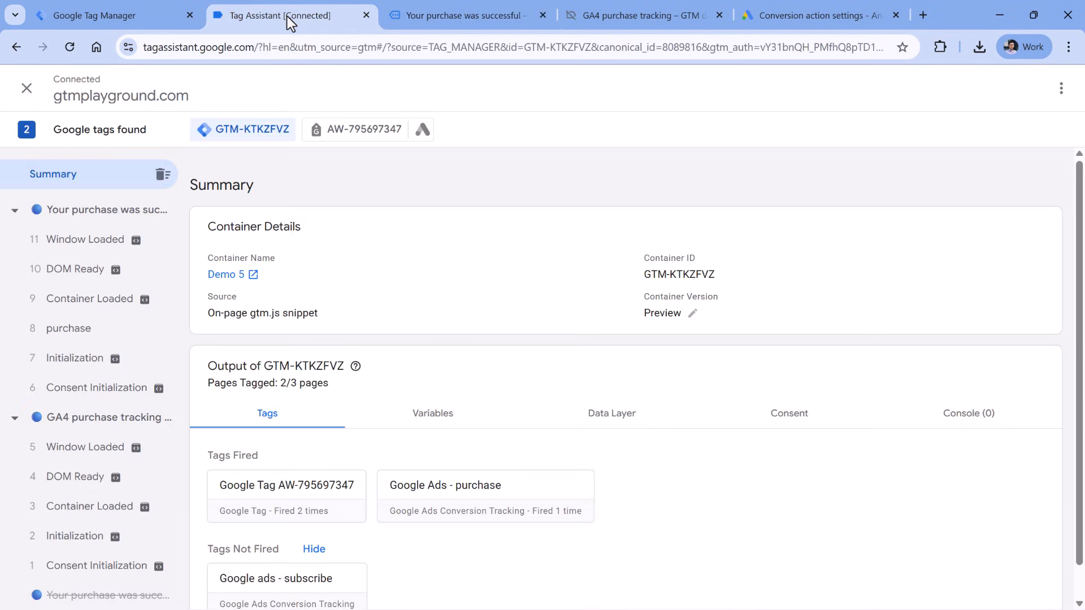
click(83, 332)
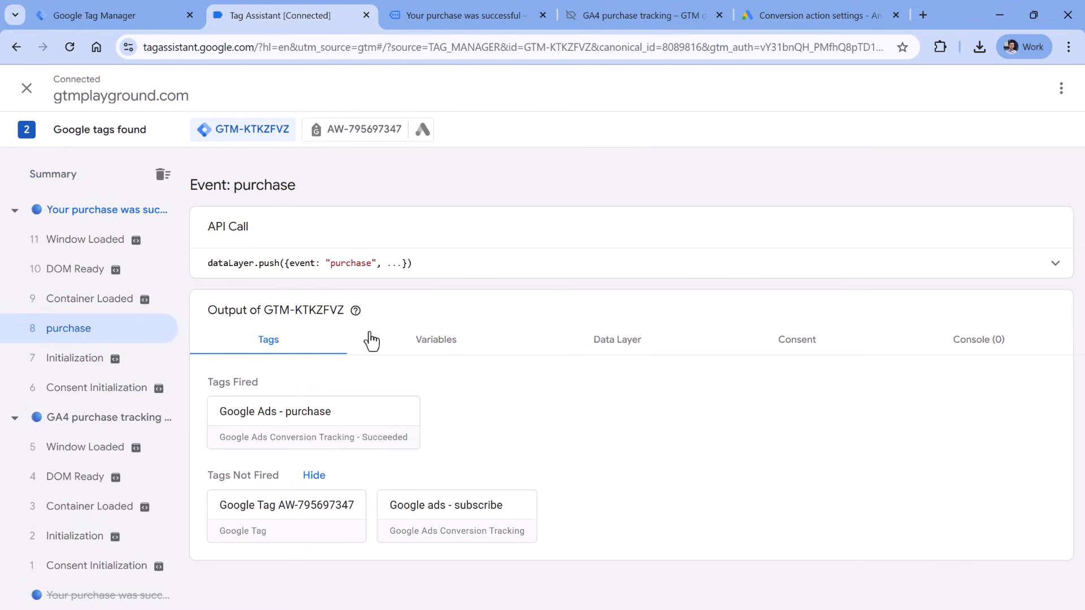
click(363, 134)
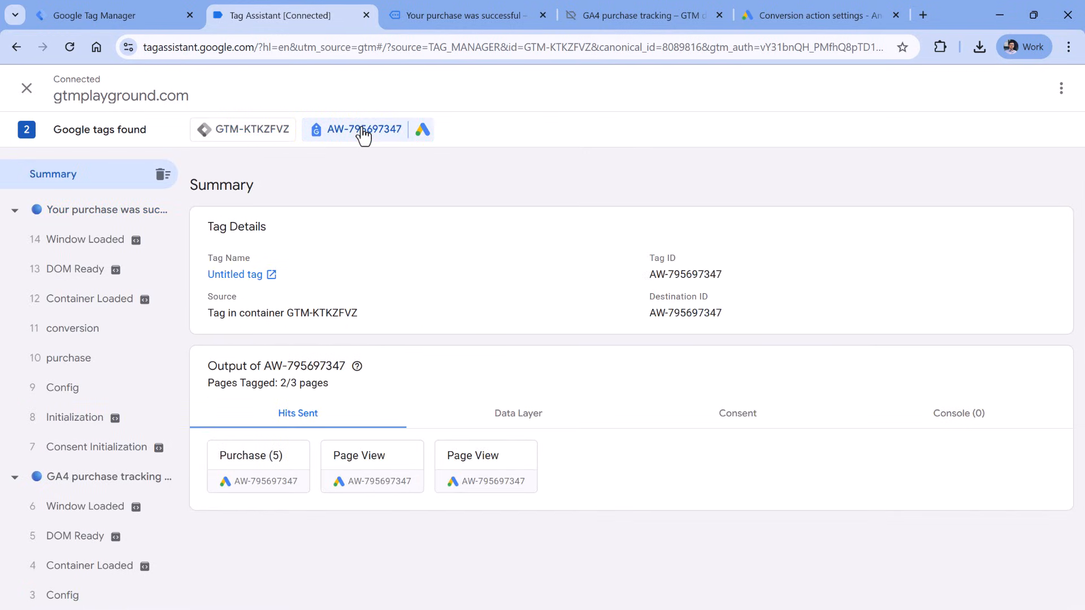
click(94, 361)
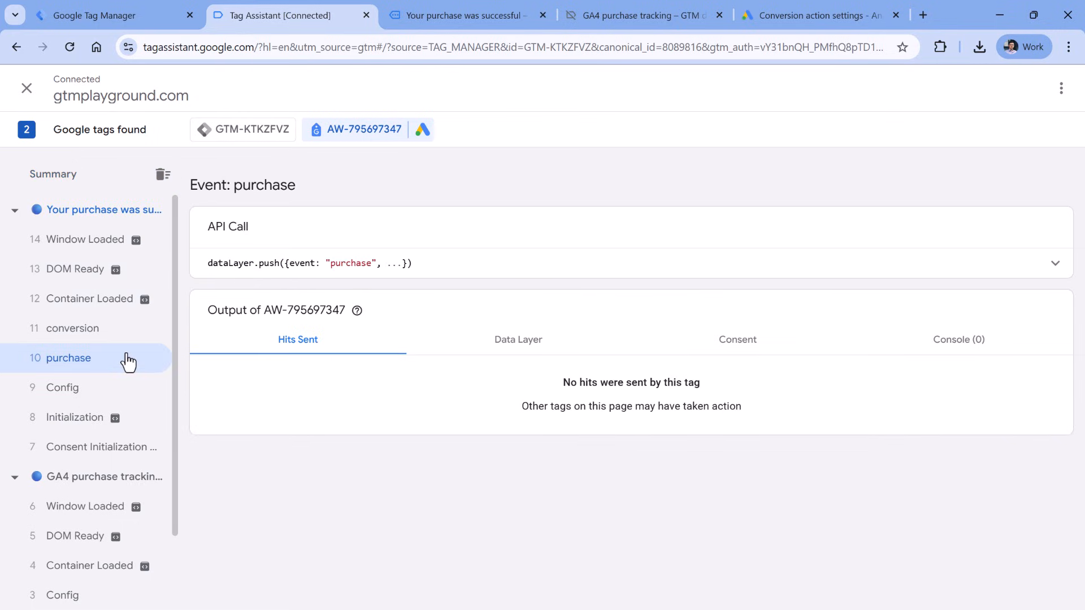
click(81, 328)
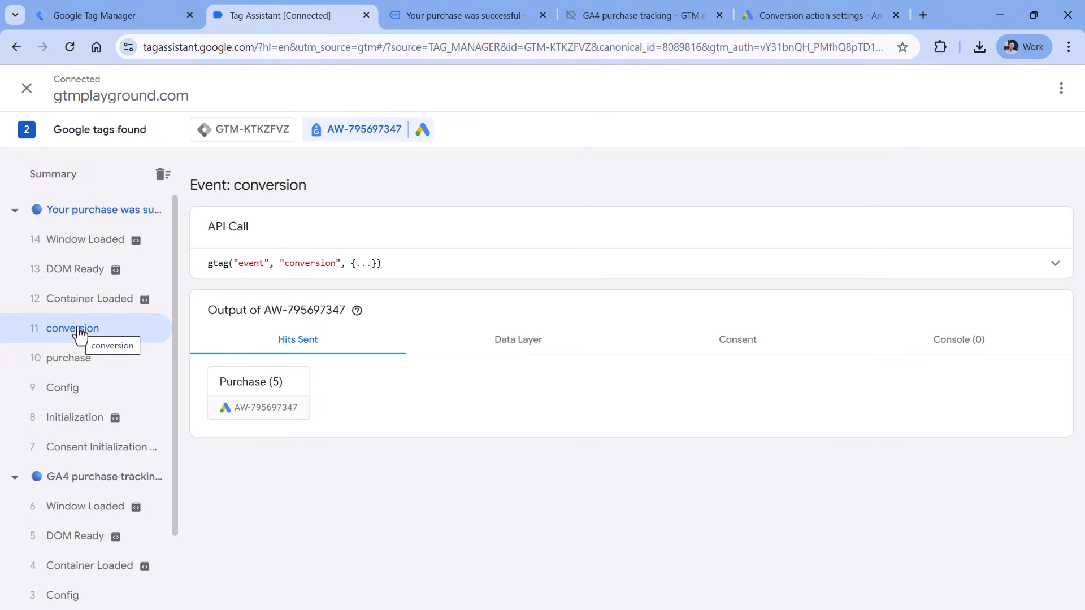
- Open the Purchase hit of the conversion event and examine the em parameter with its hashed email value
click(262, 404)
scroll(403, 315, down, 5)
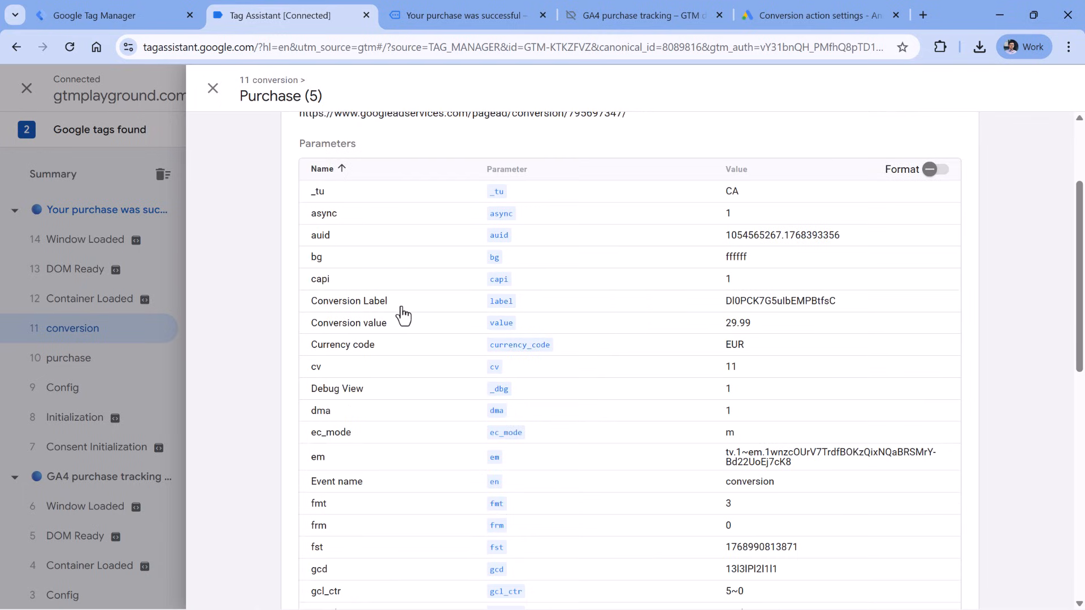
double_click(315, 305)
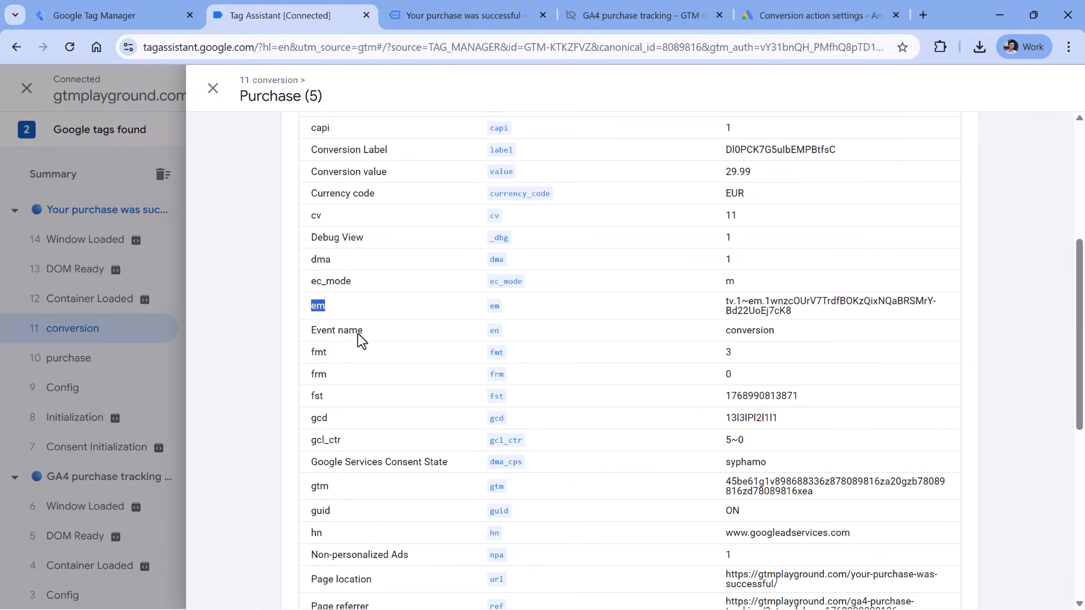
drag(726, 303, 790, 314)
click(796, 313)
drag(802, 313, 769, 299)
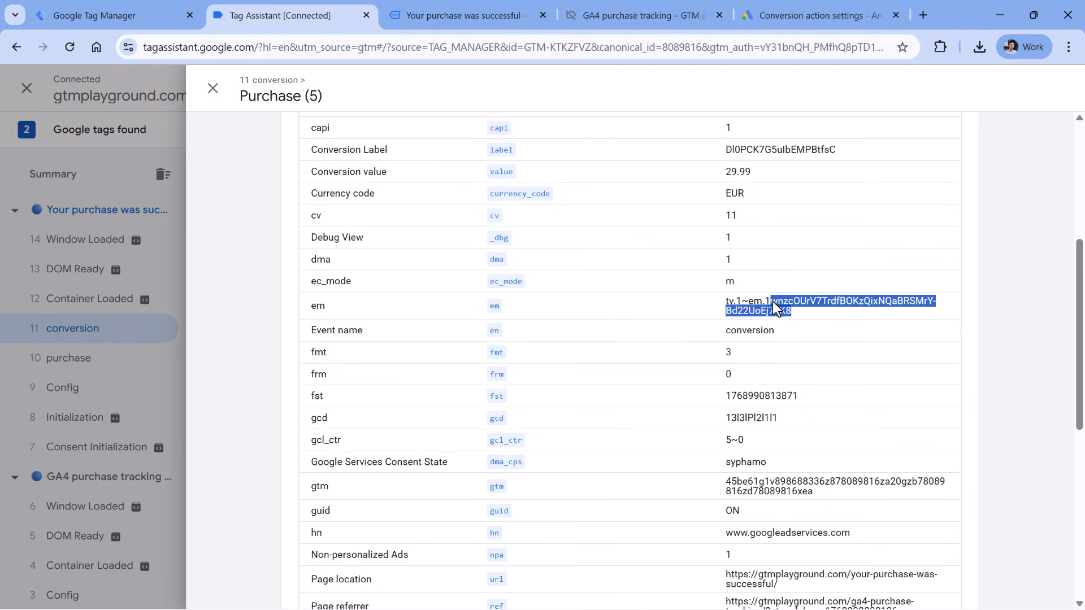
double_click(756, 302)
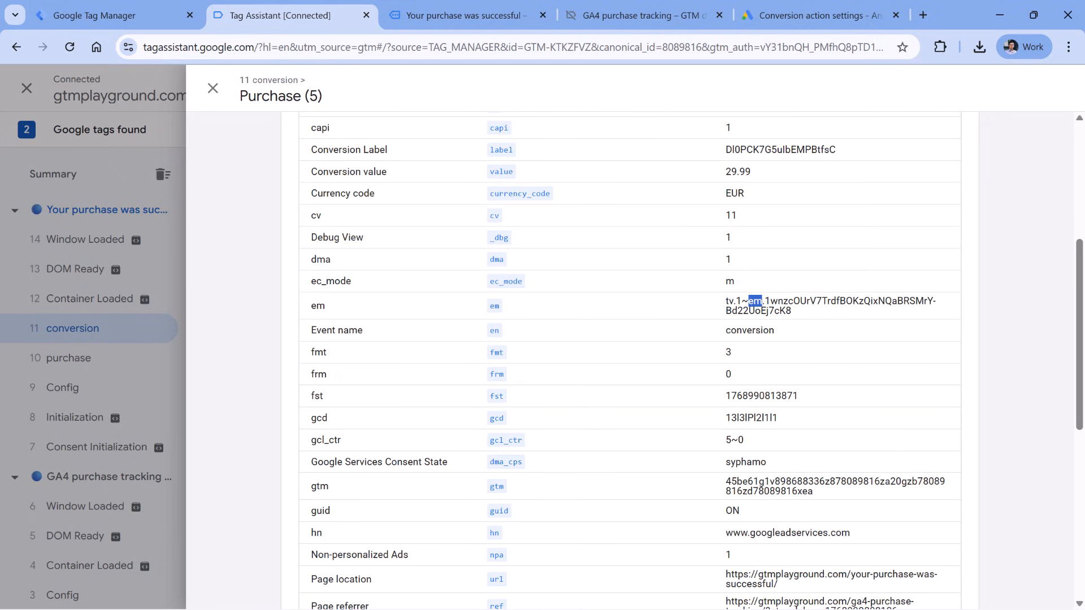
scroll(925, 125, down, 1)
- Open the EC Assist extension on the purchase success page and accept its introductory terms
click(940, 47)
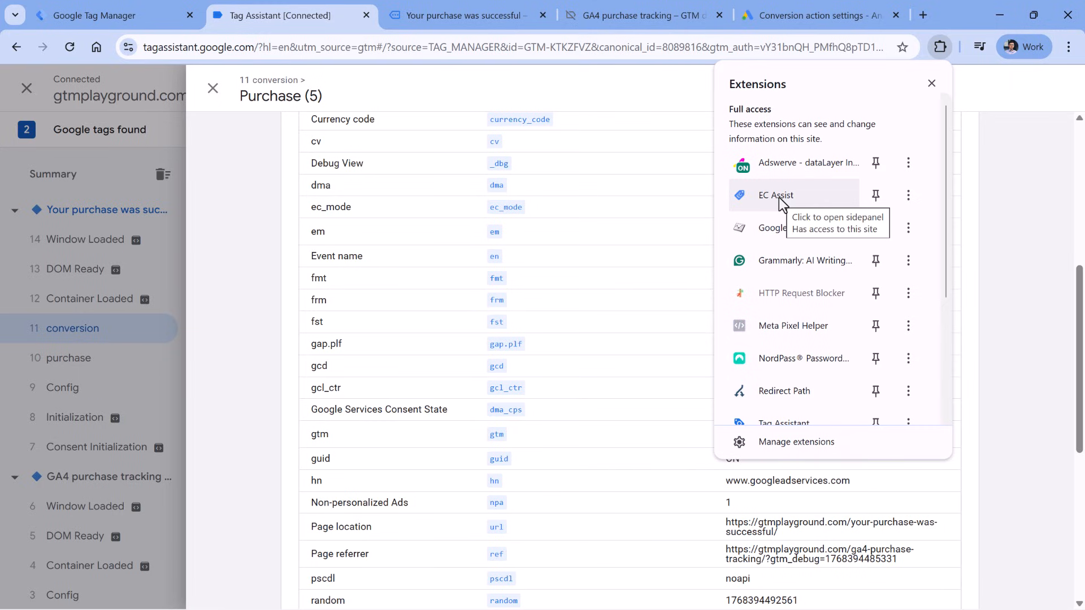
click(460, 16)
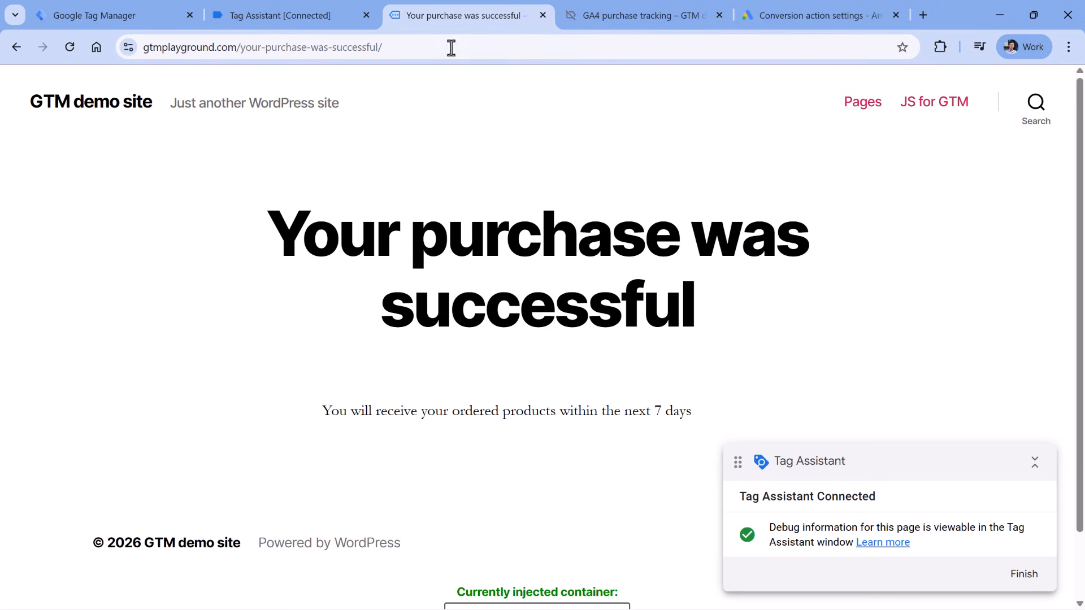
click(941, 51)
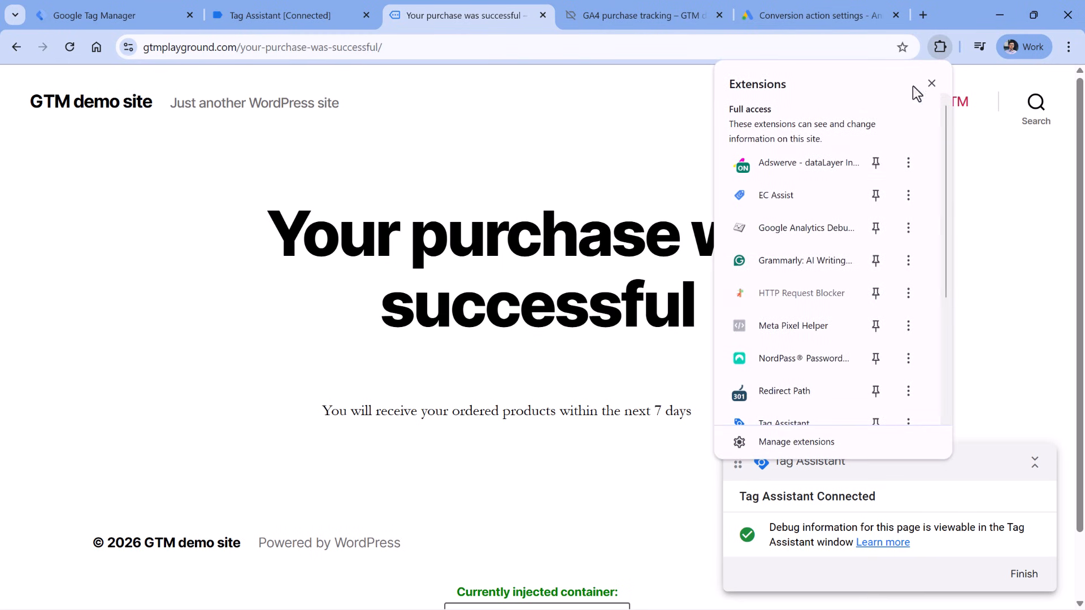
click(776, 201)
scroll(905, 283, down, 6)
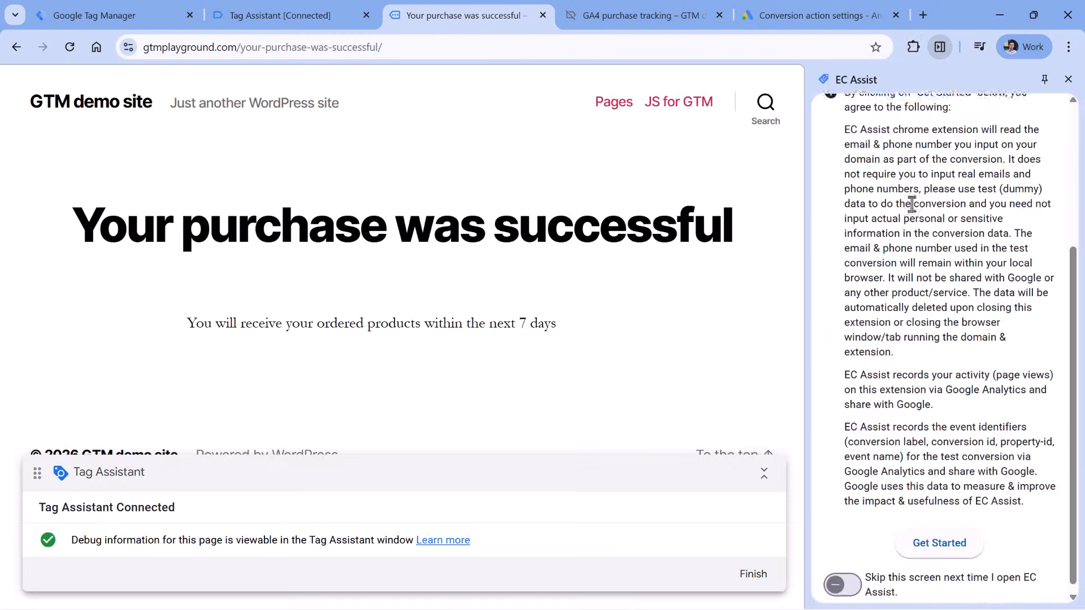
click(943, 543)
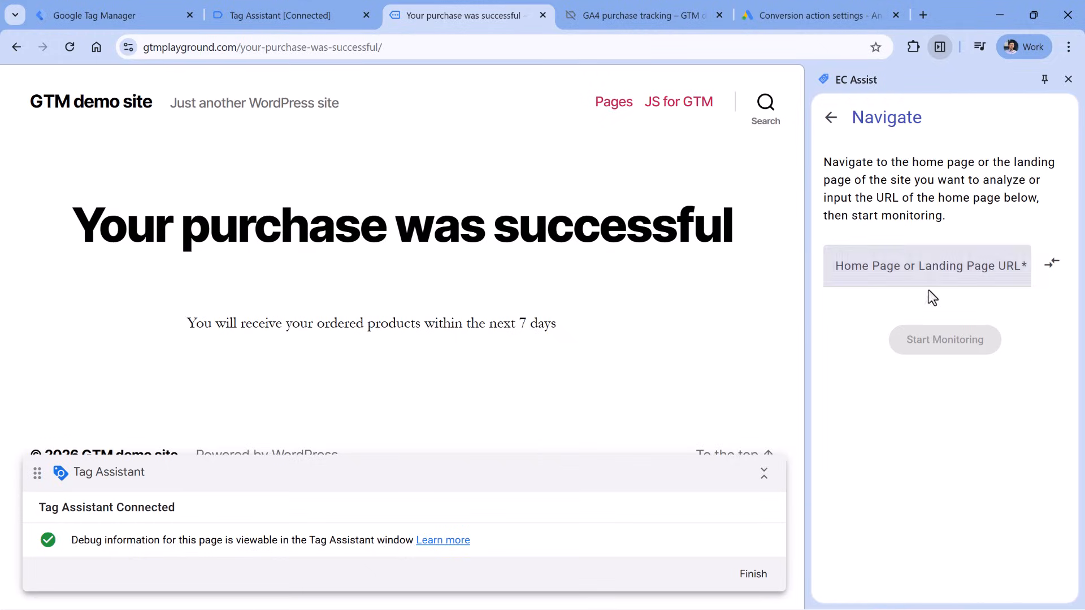
- Use the purchase success page's URL as the EC Assist landing page and start monitoring
click(926, 270)
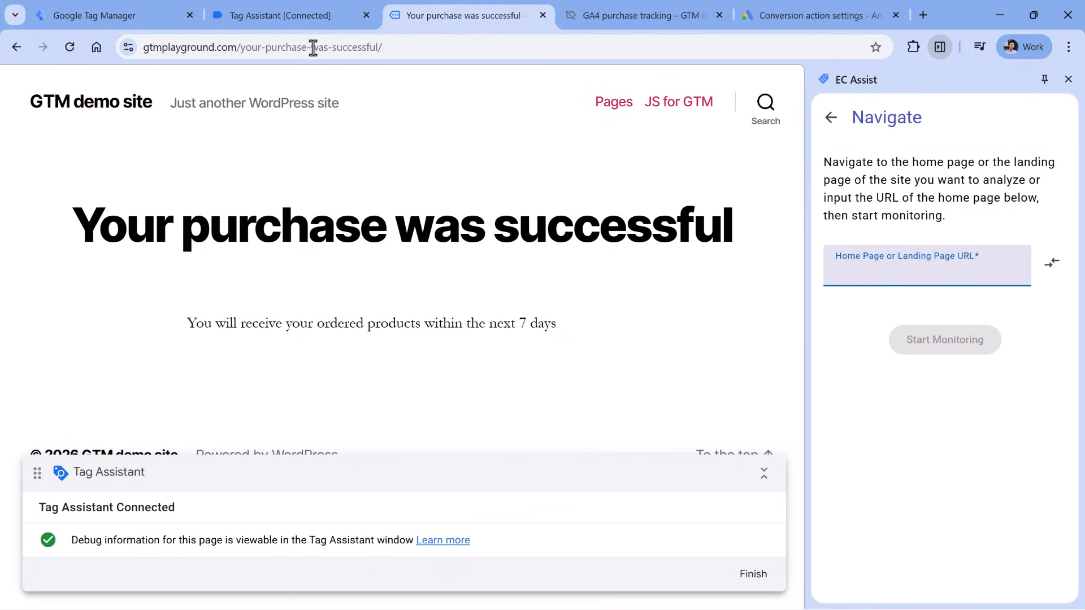
click(397, 46)
key(ctrl+c)
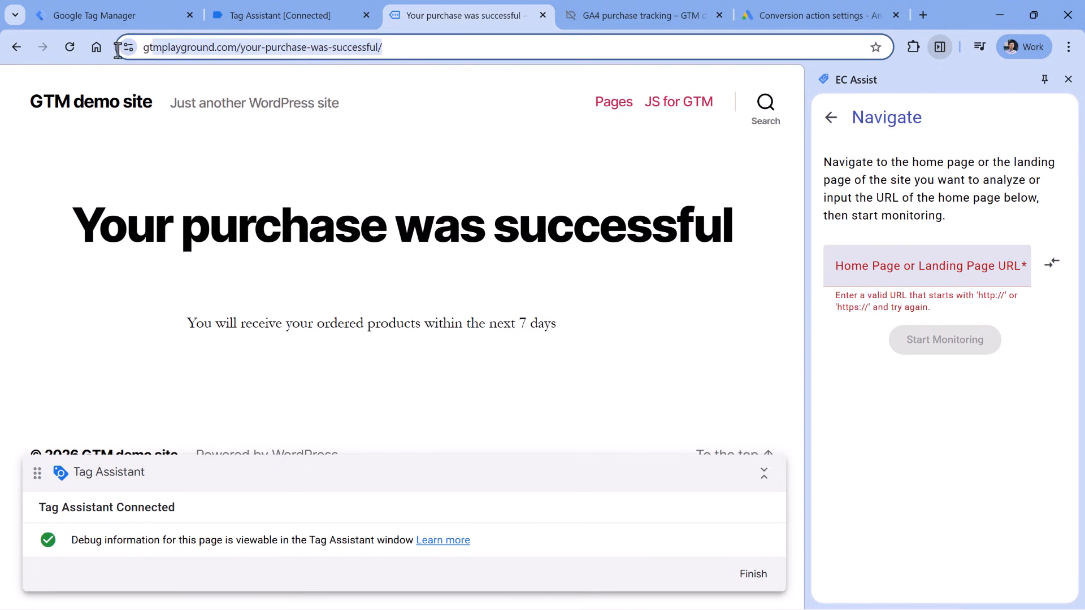
click(911, 270)
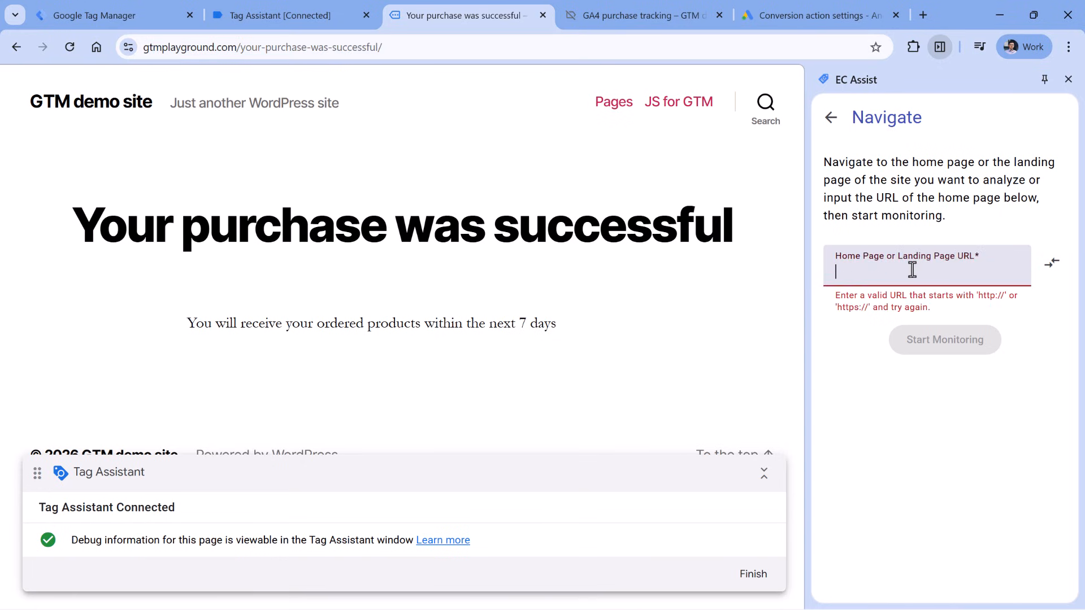
key(ctrl+v)
click(898, 344)
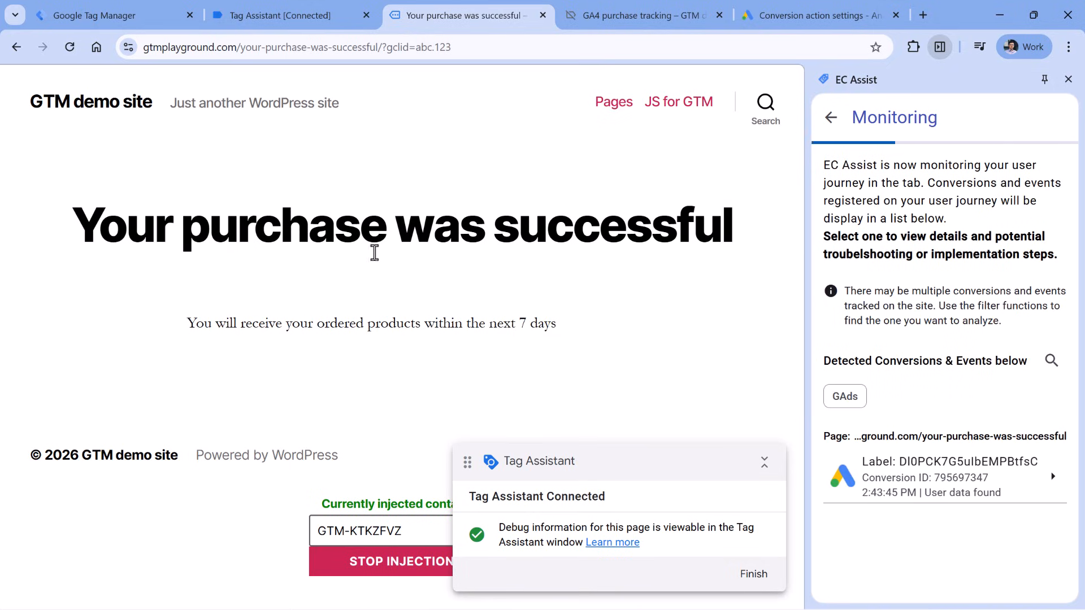
- Check the newest page load in Tag Assistant: the Google Ads tag's conversion event and the container's purchase event
click(272, 17)
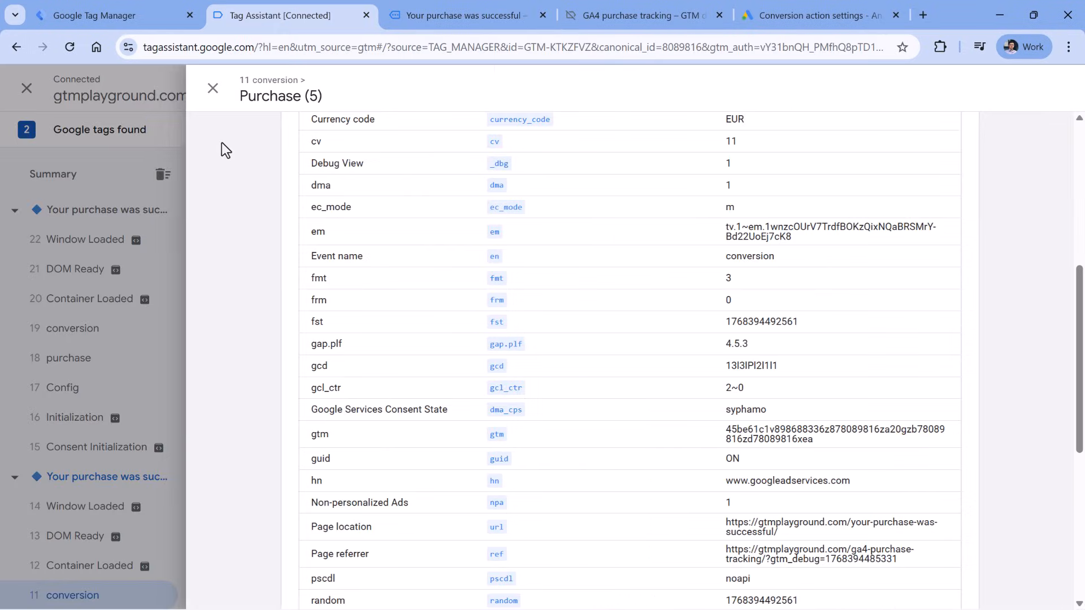
click(127, 223)
click(72, 329)
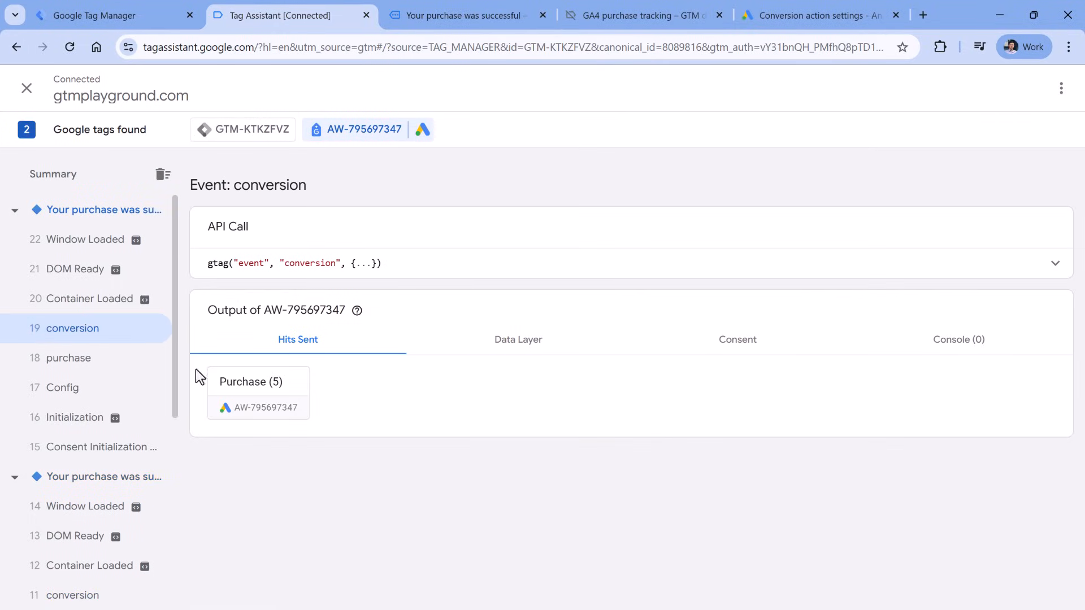
click(244, 129)
click(102, 330)
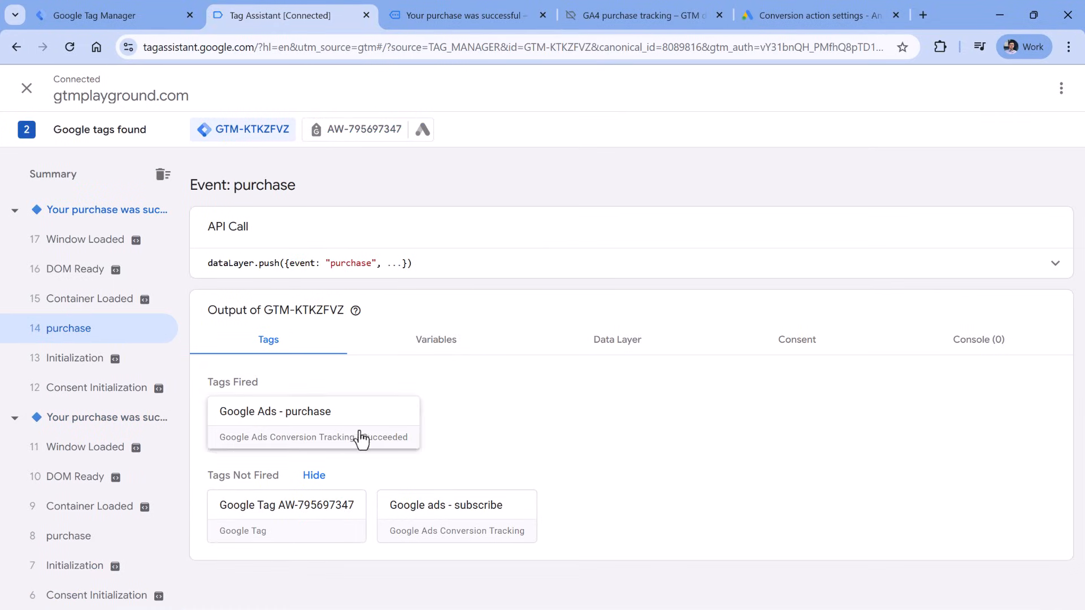
- Return to the purchase success page, open the Google Ads conversion detected by EC Assist and review its label, ID and tagging information
click(453, 20)
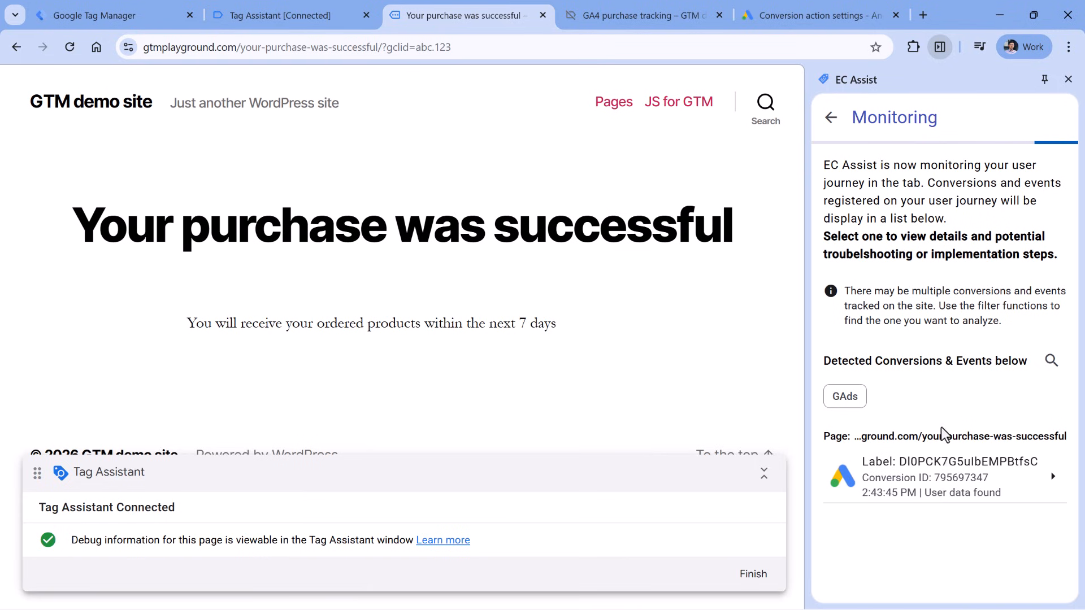
click(951, 490)
scroll(931, 307, down, 5)
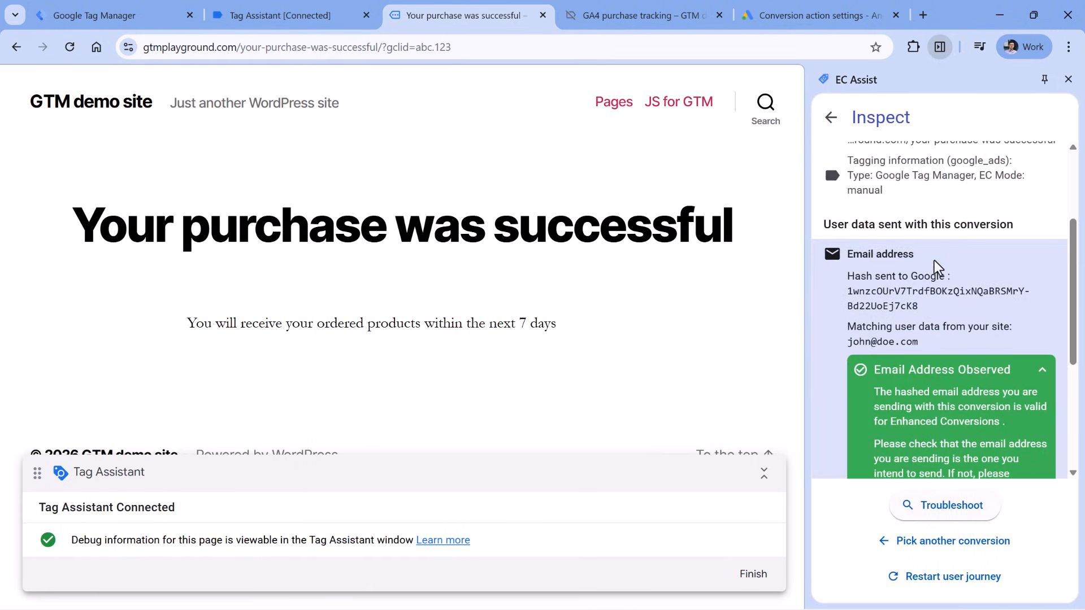
scroll(931, 249, up, 5)
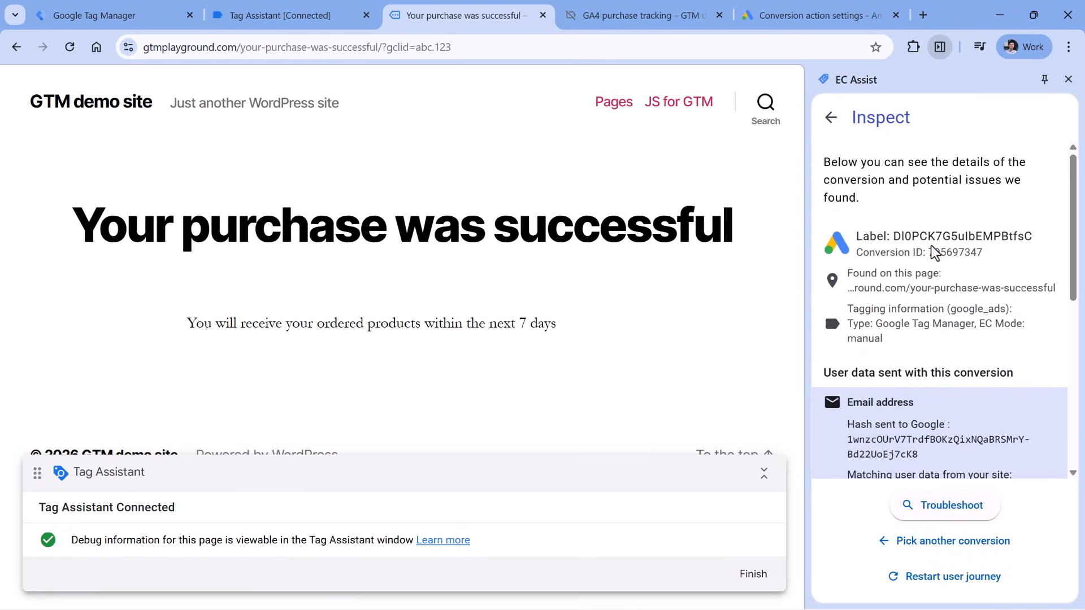
scroll(913, 256, down, 2)
scroll(913, 256, down, 2)
scroll(914, 280, up, 4)
scroll(915, 279, down, 2)
- Examine the email address hash sent to Google and the matching user data from the site
drag(847, 257, 912, 257)
click(912, 258)
drag(848, 277, 955, 281)
drag(936, 317, 847, 293)
drag(919, 348, 848, 348)
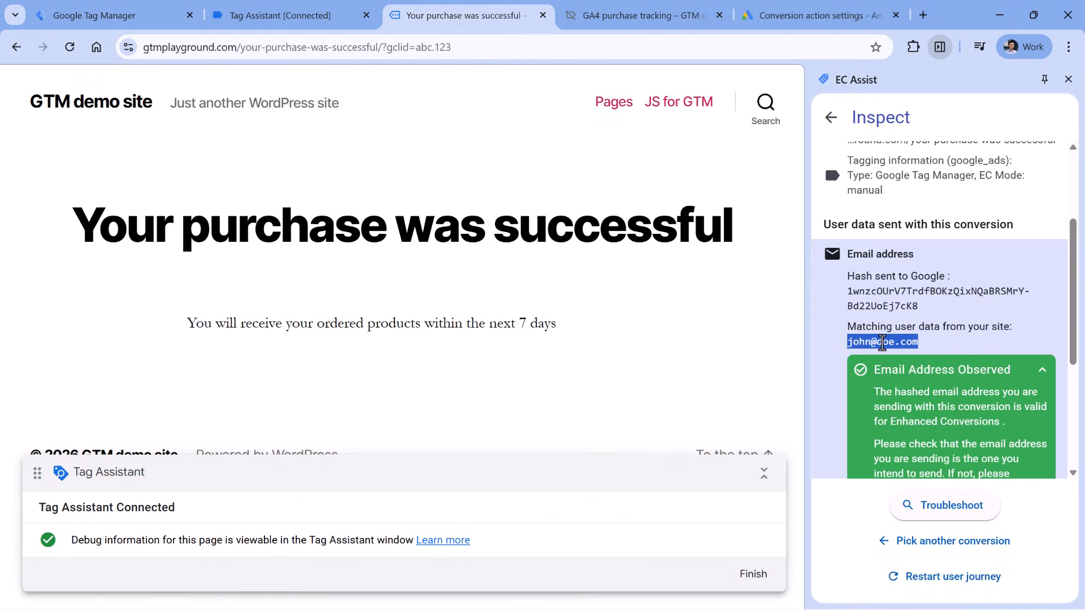
- Read the Email Address Observed notice and collapse it
scroll(927, 341, down, 3)
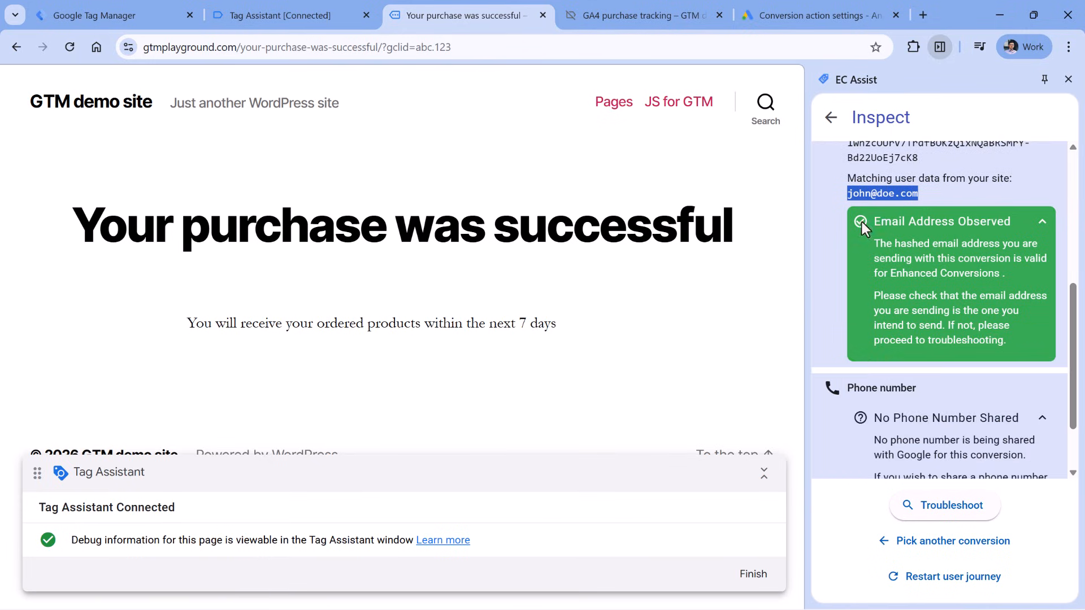
drag(874, 219, 1007, 342)
drag(1007, 341, 869, 224)
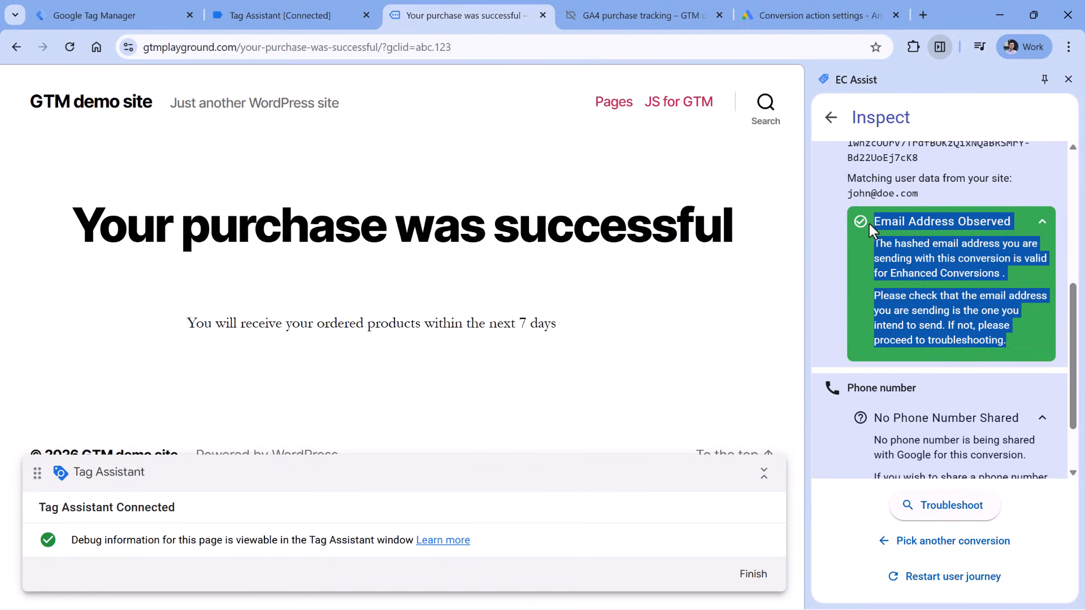
click(869, 224)
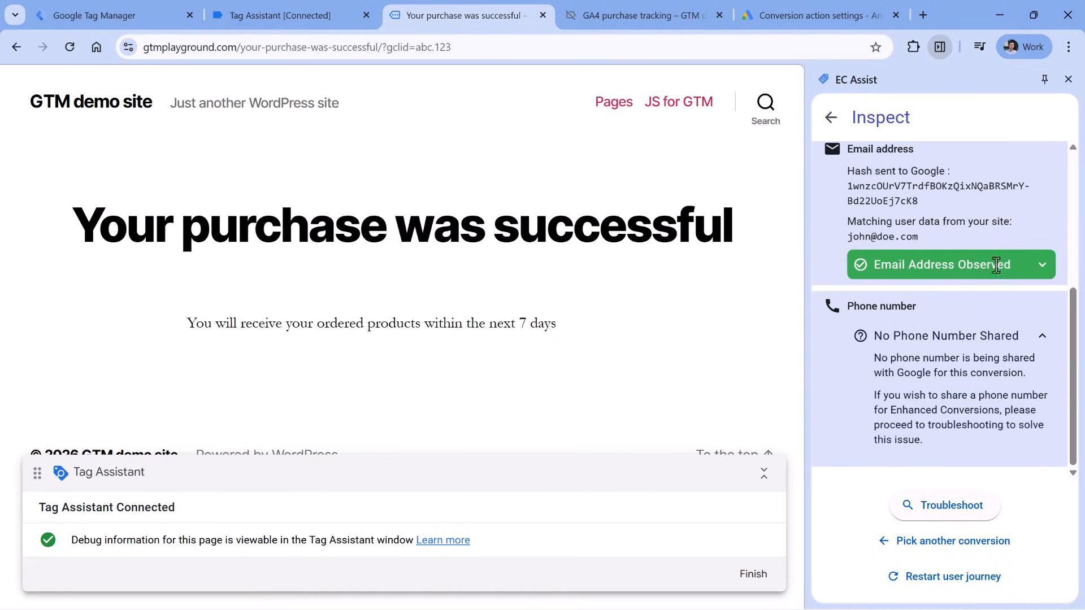
click(1042, 266)
click(1038, 221)
- Read the phone number notice in the conversion's user data and return to the start of its details
drag(875, 339, 939, 443)
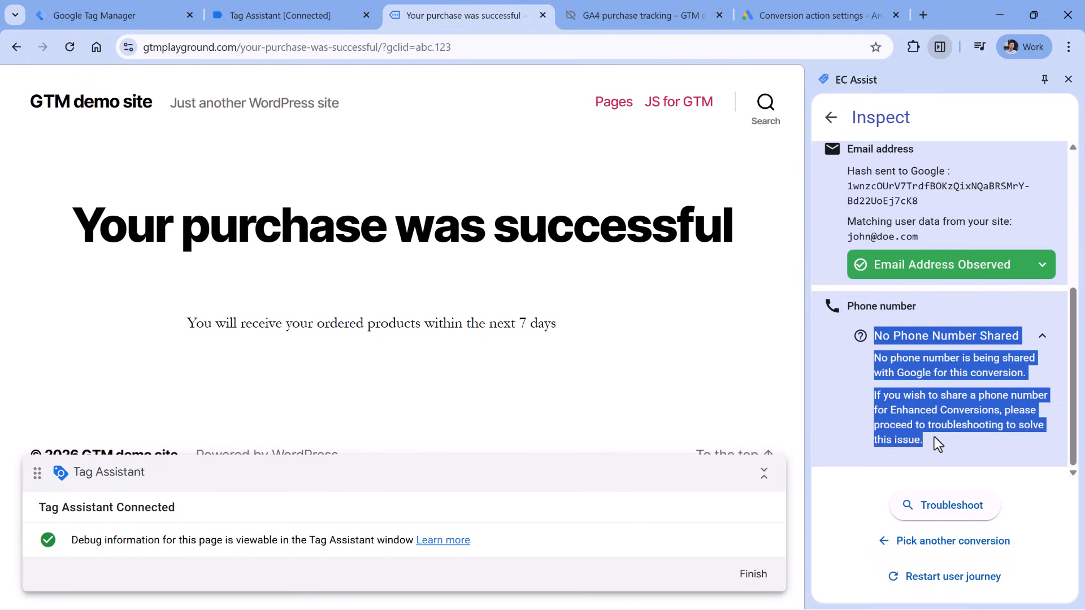
click(941, 428)
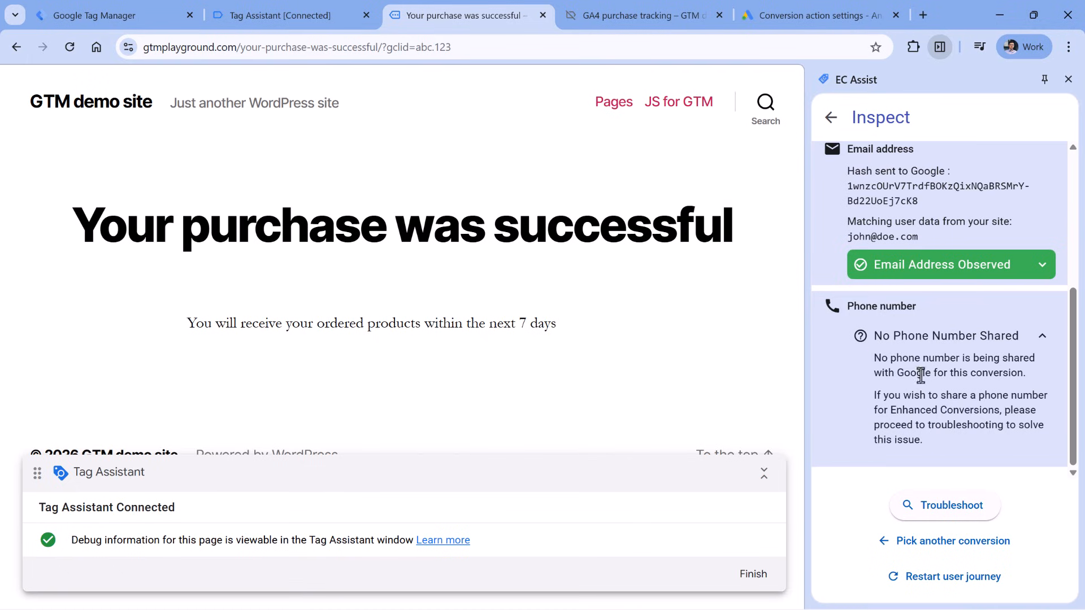
scroll(920, 317, up, 3)
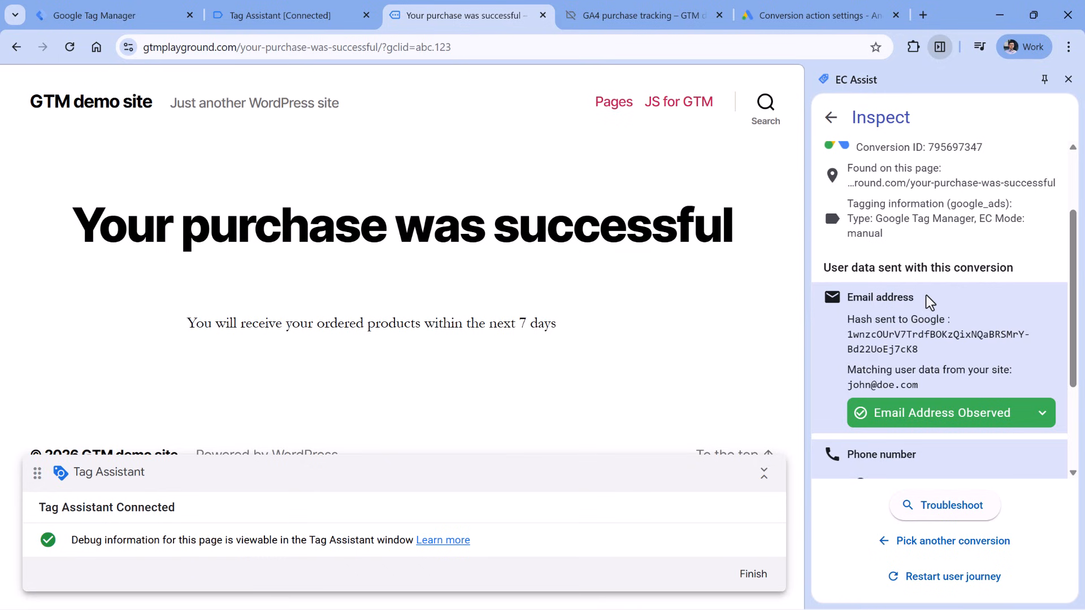
scroll(923, 281, up, 2)
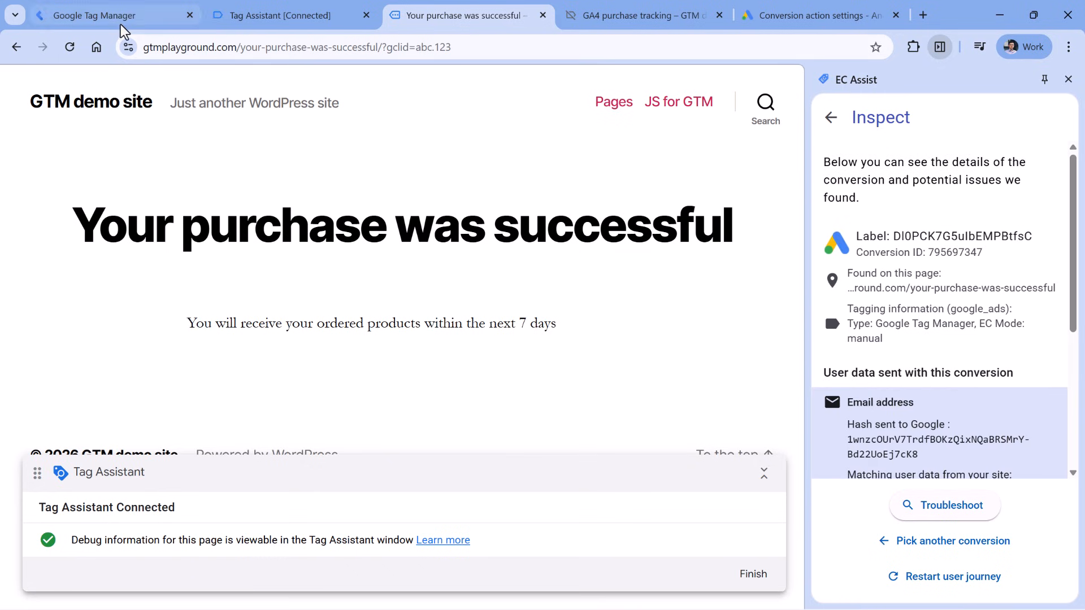
- Switch to Google Tag Manager, open the workspace's Submit Changes screen and close it without publishing
click(107, 16)
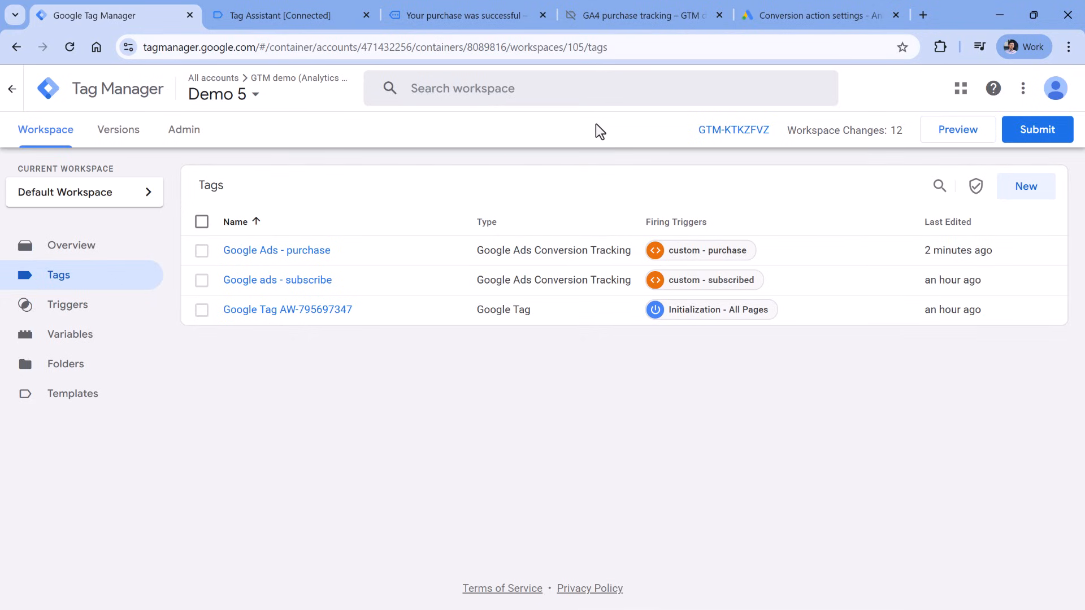
click(1031, 135)
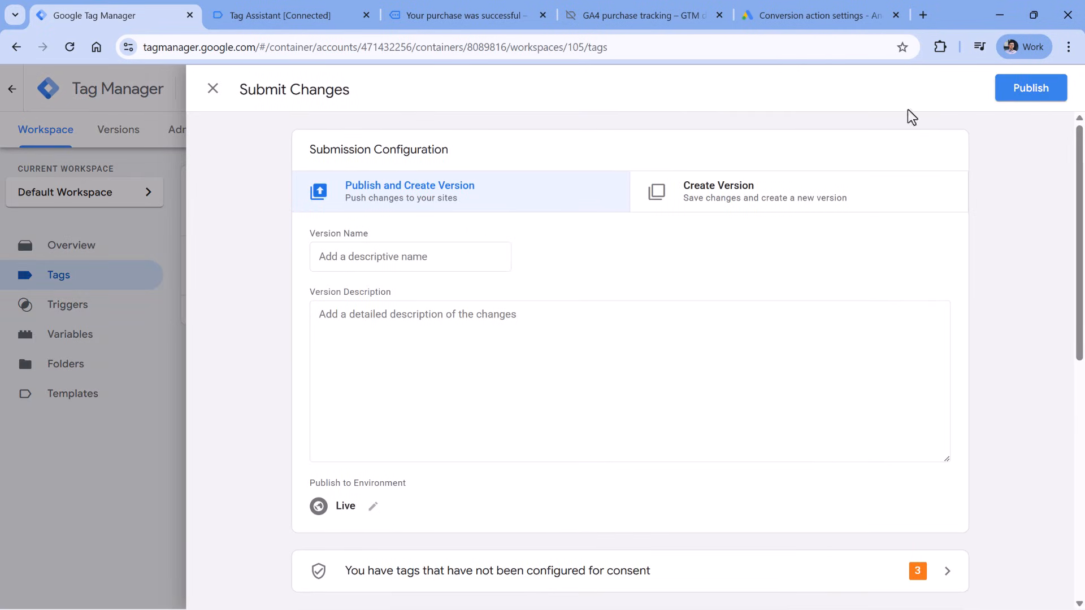
click(215, 91)
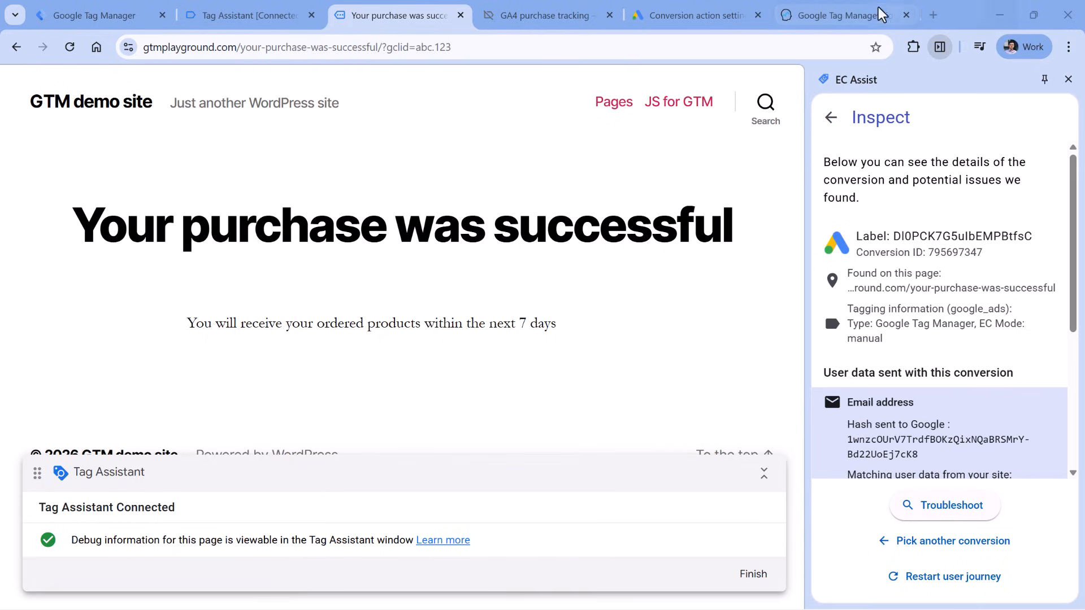
- Open the Analytics Mania course page for Google Tag Manager Masterclass for Beginners 5.0
click(853, 23)
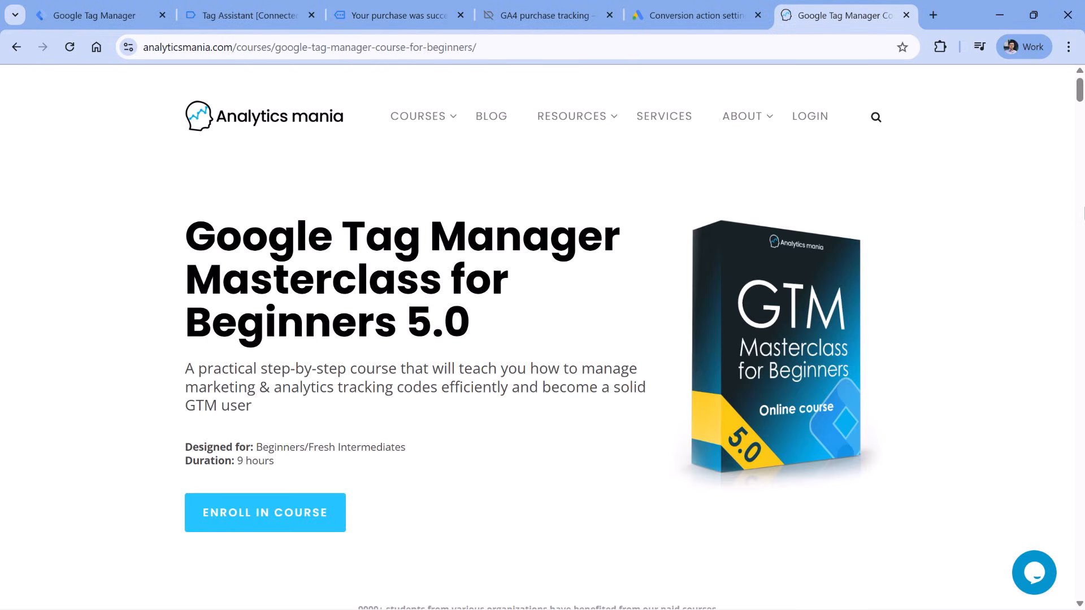